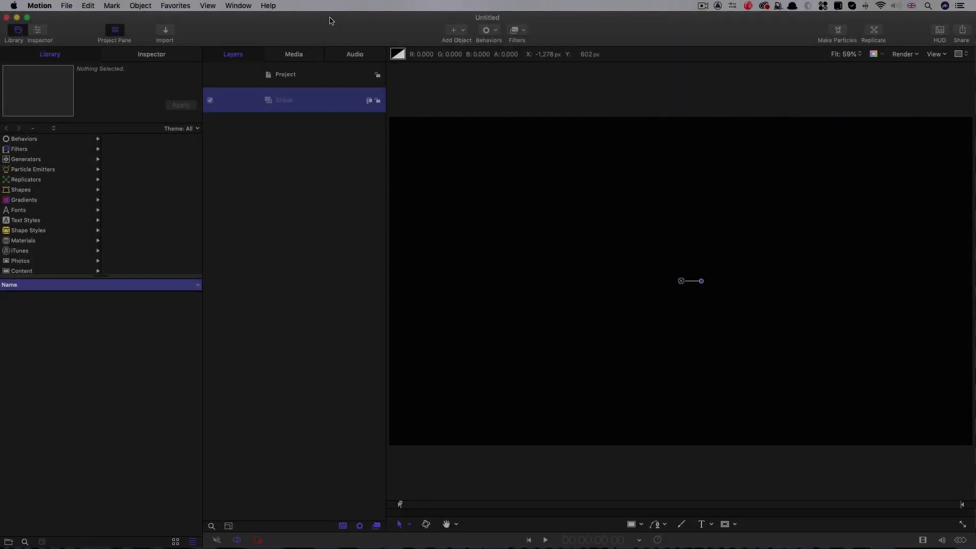
Show the Inspector and select the Group layer to see its position, scale, opacity and blending
{"action": "key", "text": "super+3"}
{"action": "key", "text": "super+shift+a"}
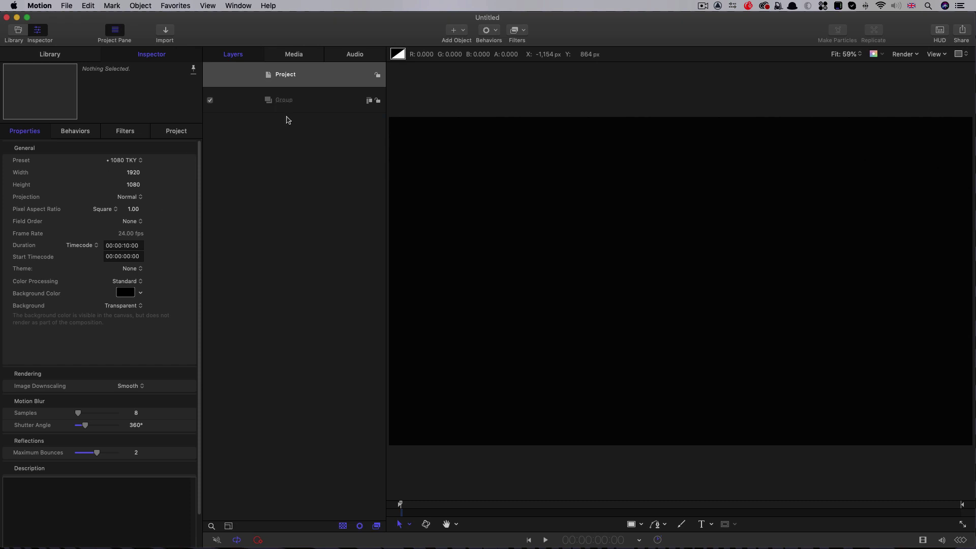
{"action": "left_click", "coordinate": [311, 101]}
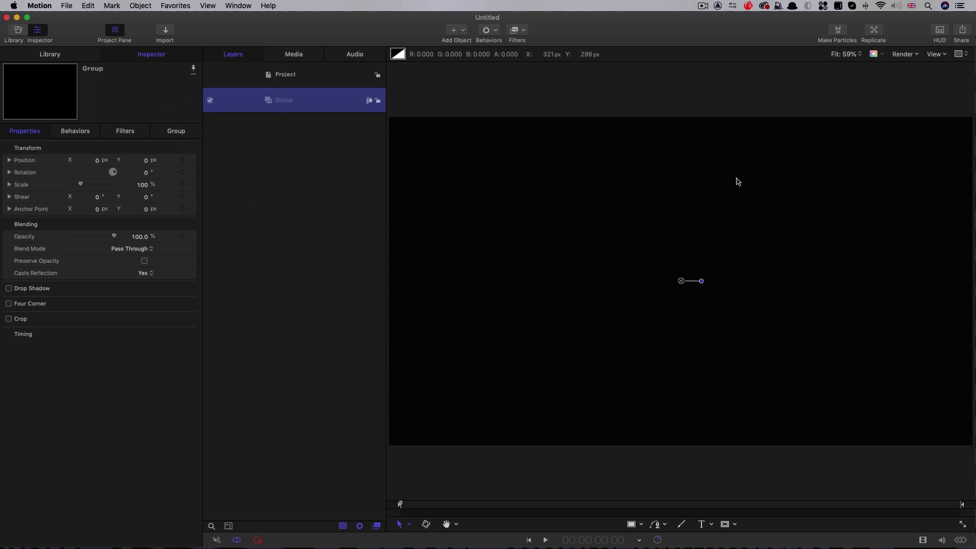
Import the Cement.jpg image into the project
{"action": "left_click", "coordinate": [165, 32]}
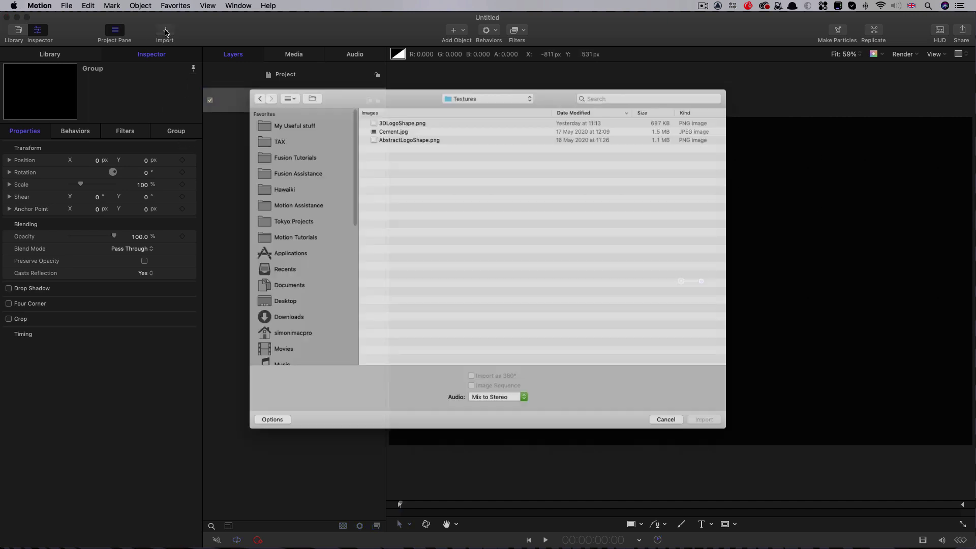
{"action": "left_click", "coordinate": [384, 115]}
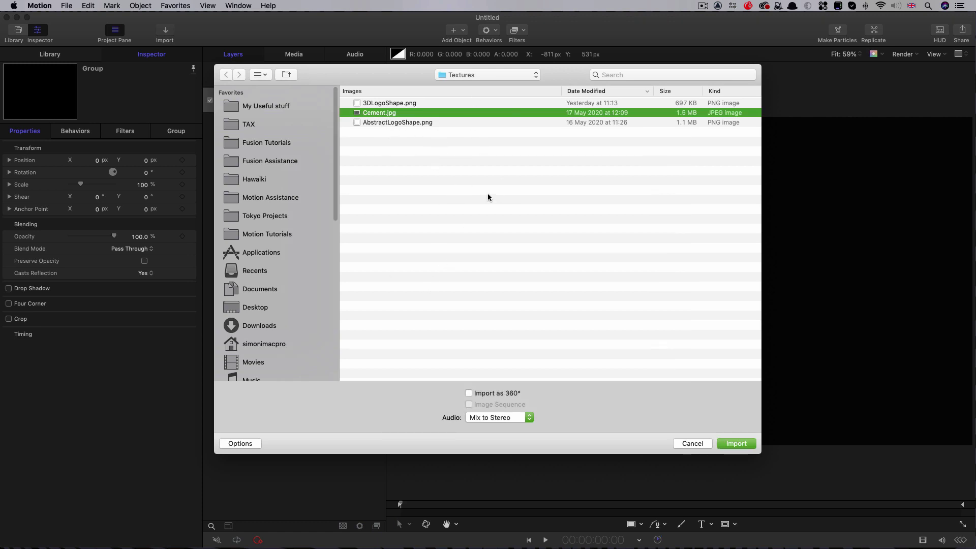
{"action": "left_click", "coordinate": [736, 444]}
Give the cement group a fixed resolution of 8000 × 8000
{"action": "left_click", "coordinate": [238, 99]}
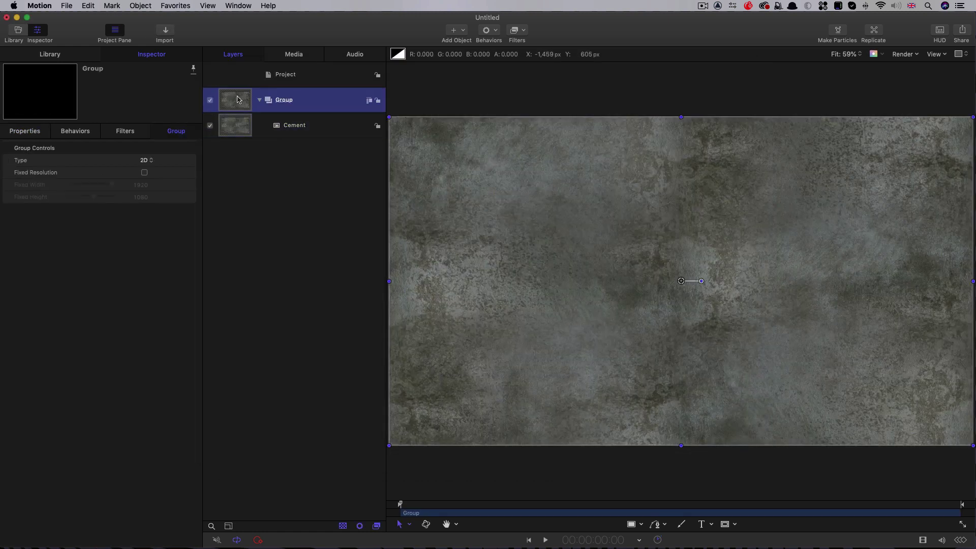
{"action": "left_click", "coordinate": [144, 172]}
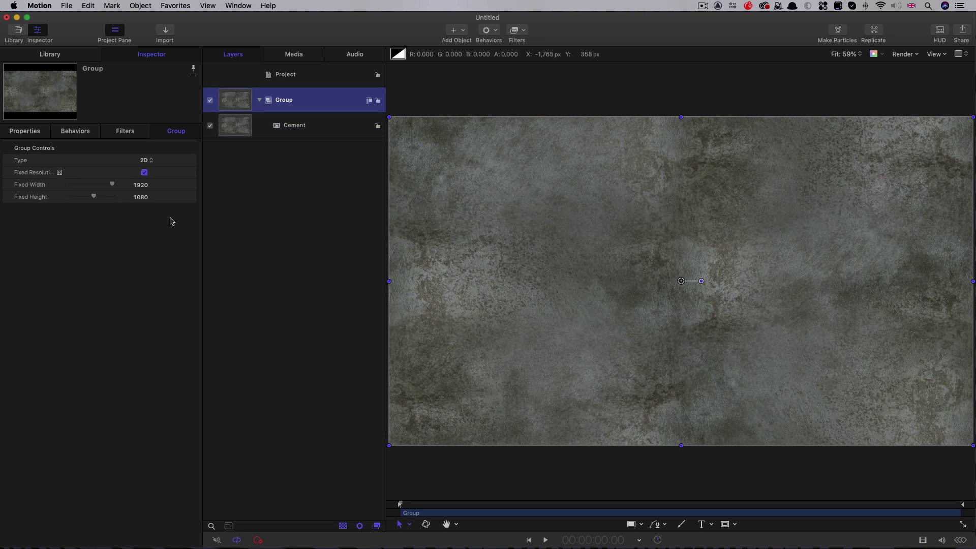
{"action": "left_click", "coordinate": [141, 185]}
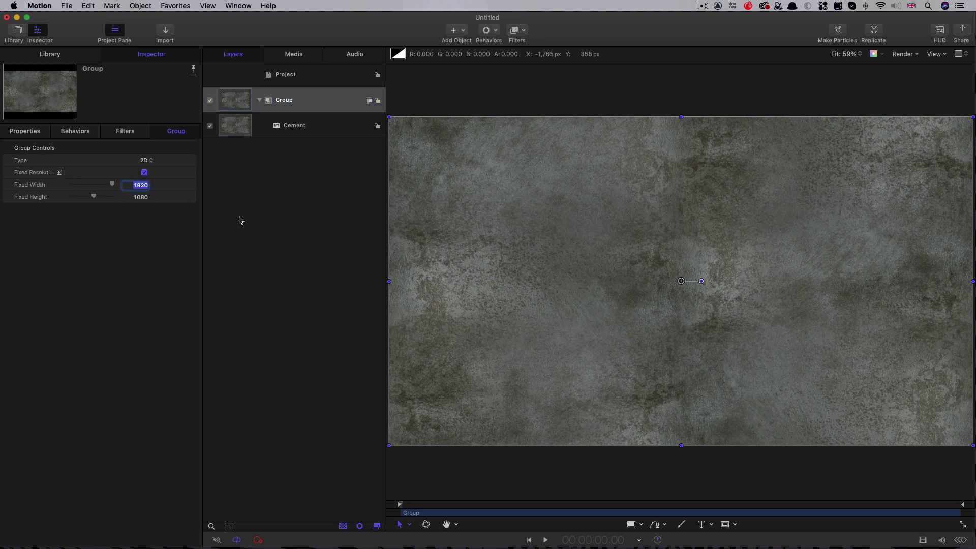
{"action": "type", "text": "8000"}
{"action": "key", "text": "Tab"}
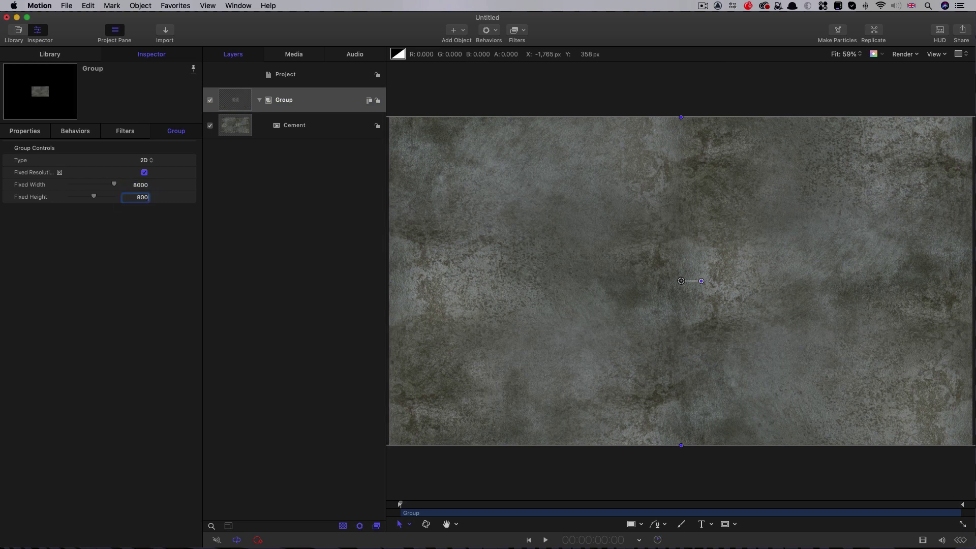
{"action": "type", "text": "8000"}
{"action": "key", "text": "Return"}
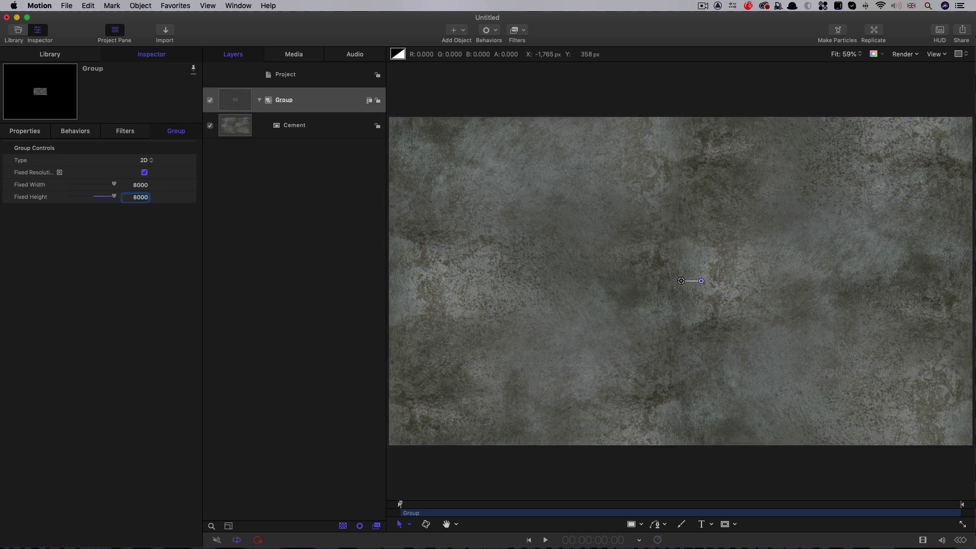
Add a Kaleidotile filter to the group with width 1920 and height 1080
{"action": "left_click", "coordinate": [526, 31]}
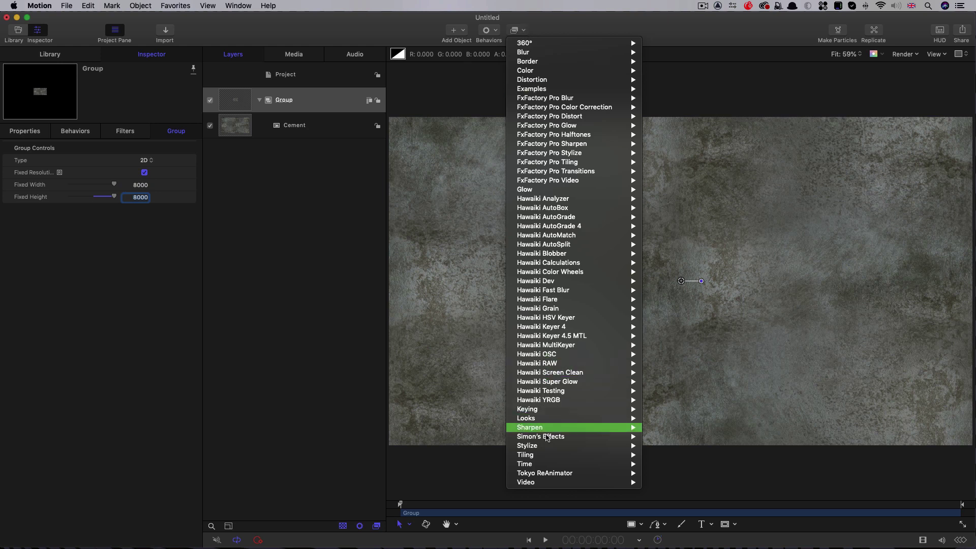
{"action": "mouse_move", "coordinate": [548, 449]}
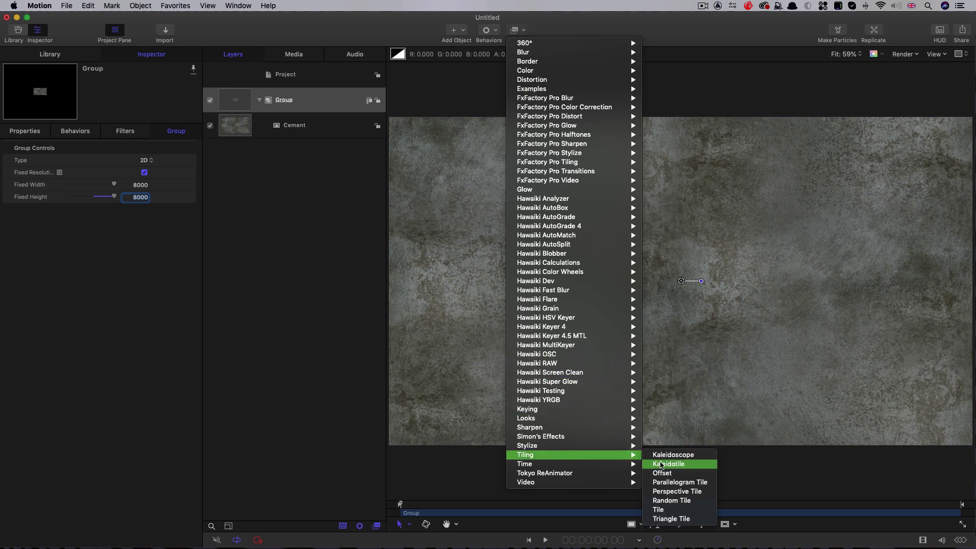
{"action": "left_click", "coordinate": [668, 464]}
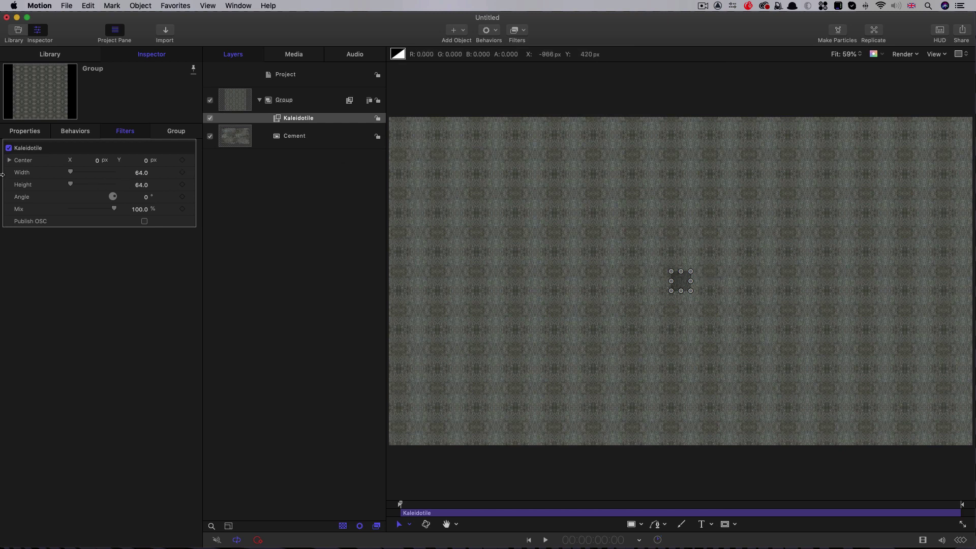
{"action": "left_click", "coordinate": [141, 174]}
{"action": "type", "text": "1920"}
{"action": "key", "text": "Tab"}
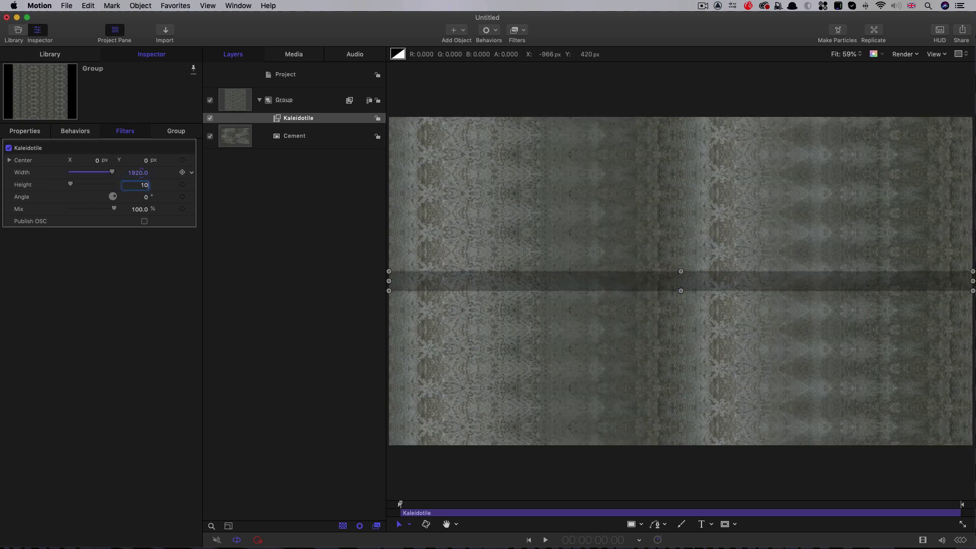
{"action": "key", "text": "Return"}
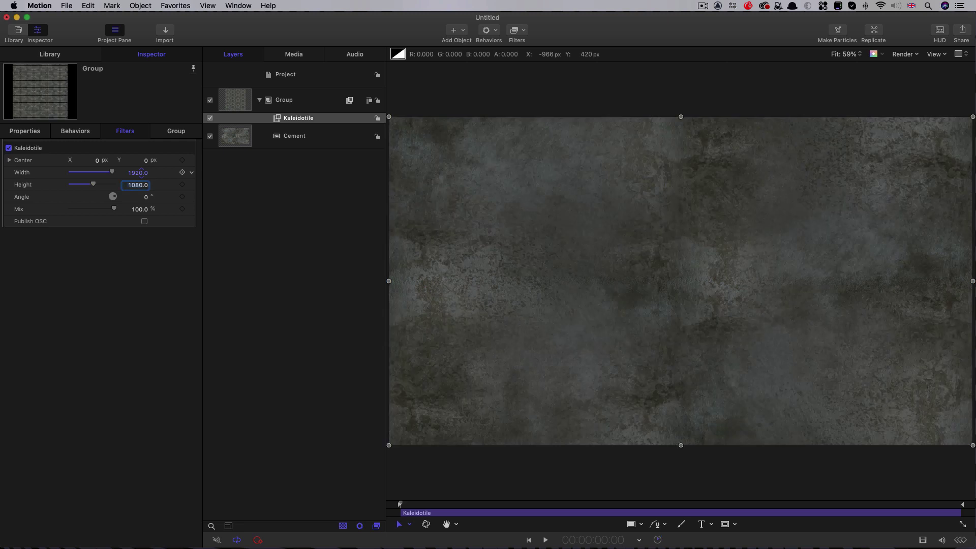
Create a new Group 1 and move the cement group inside it
{"action": "left_click", "coordinate": [297, 74]}
{"action": "left_click", "coordinate": [140, 5]}
{"action": "left_click", "coordinate": [142, 17]}
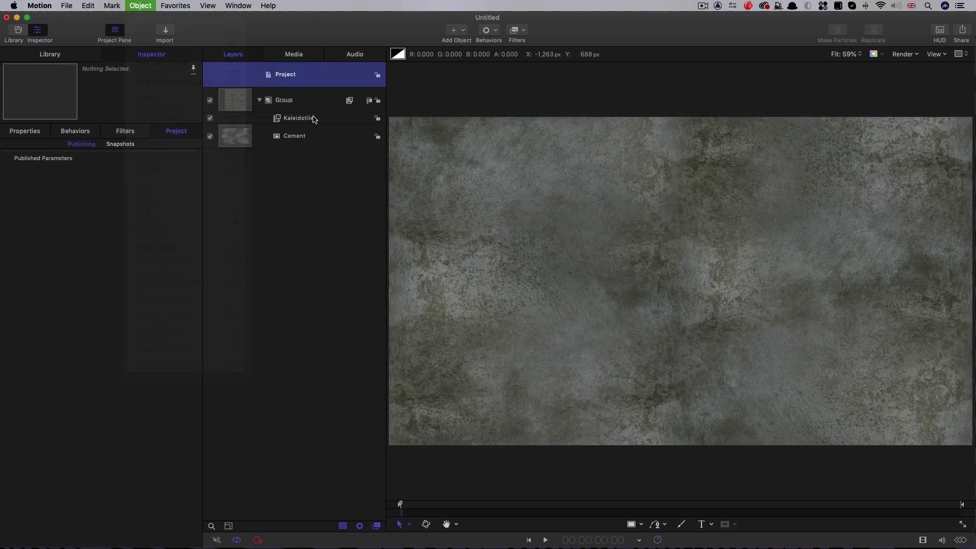
{"action": "left_click_drag", "start_coordinate": [285, 125], "coordinate": [315, 103]}
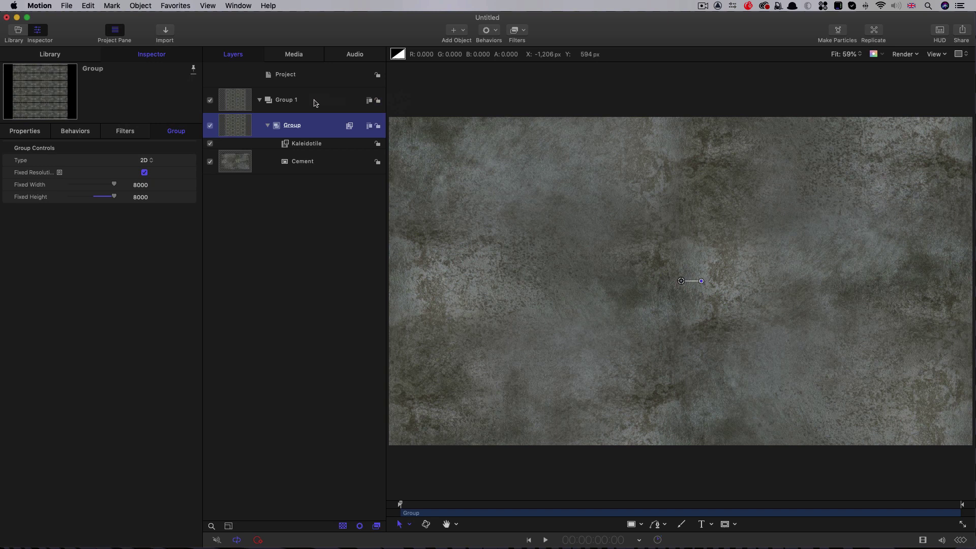
Add a camera keeping groups 2D, make Group 1 3D, and angle the camera across the wall
{"action": "left_click", "coordinate": [464, 29]}
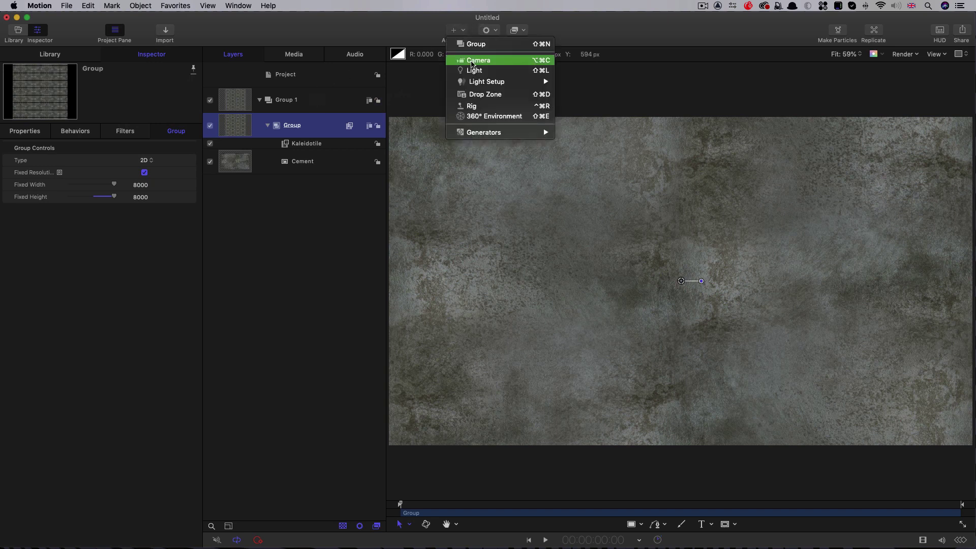
{"action": "left_click", "coordinate": [472, 61]}
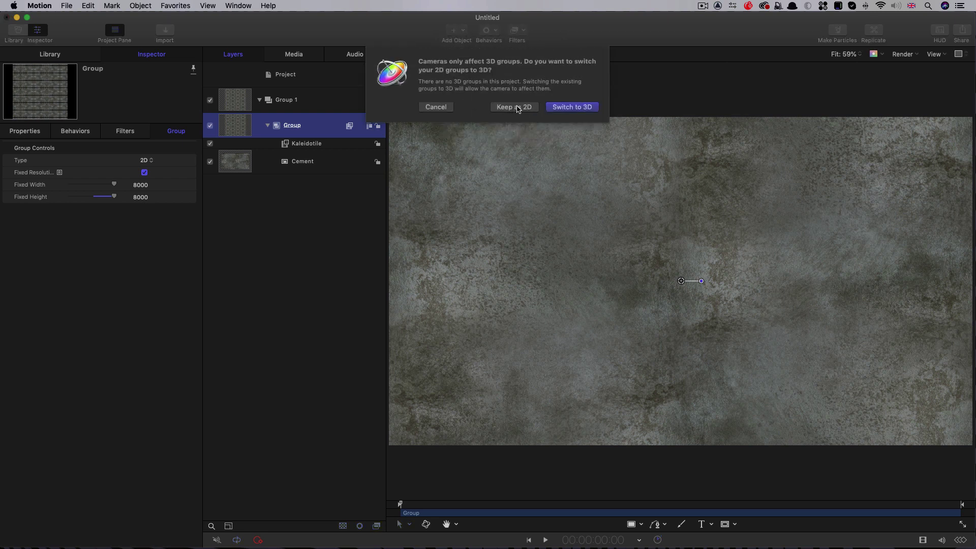
{"action": "left_click", "coordinate": [515, 107]}
{"action": "left_click", "coordinate": [250, 126]}
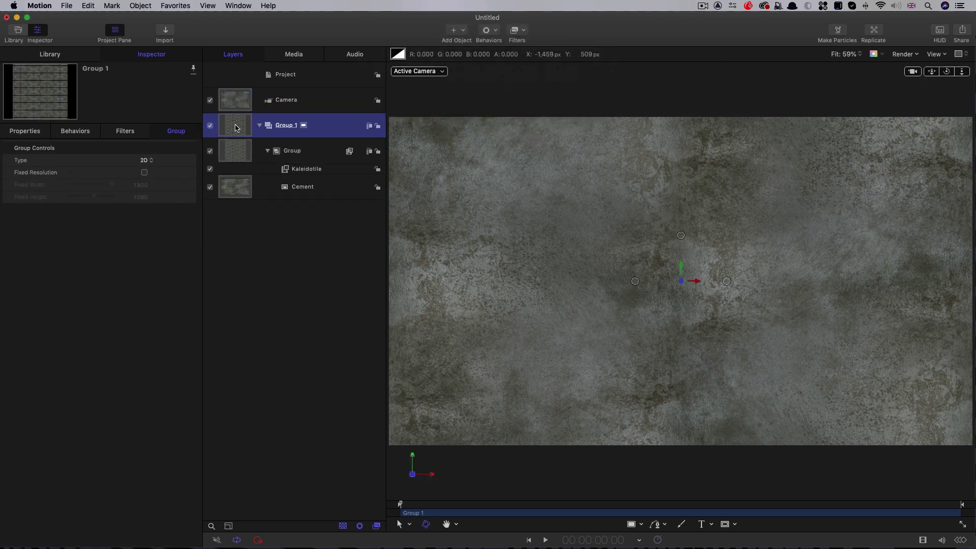
{"action": "right_click", "coordinate": [235, 127]}
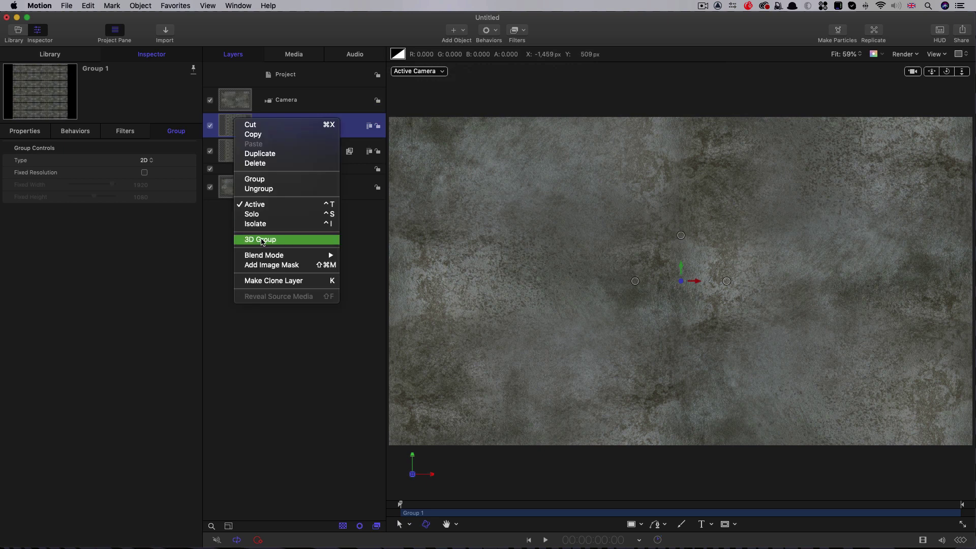
{"action": "left_click", "coordinate": [262, 240]}
{"action": "left_click", "coordinate": [282, 101]}
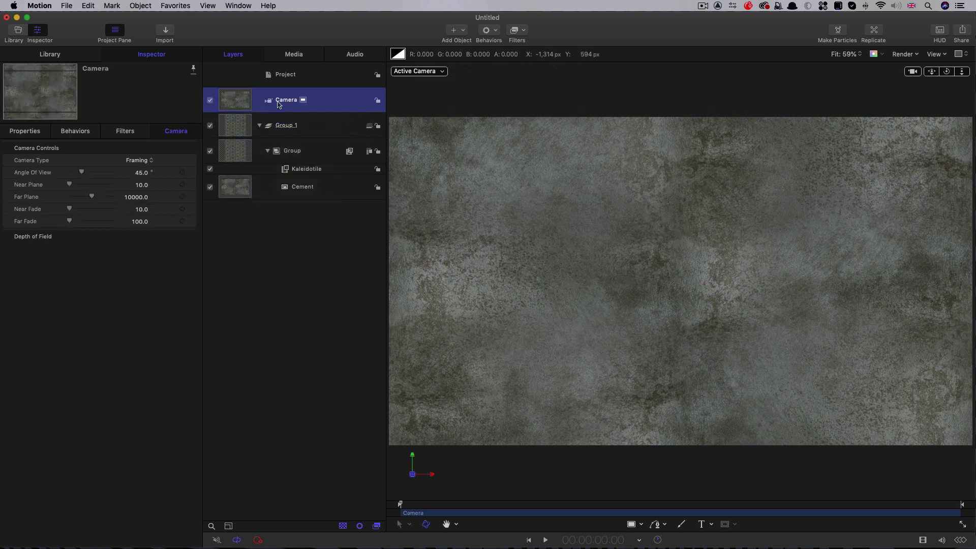
{"action": "left_click_drag", "start_coordinate": [946, 71], "coordinate": [906, 222]}
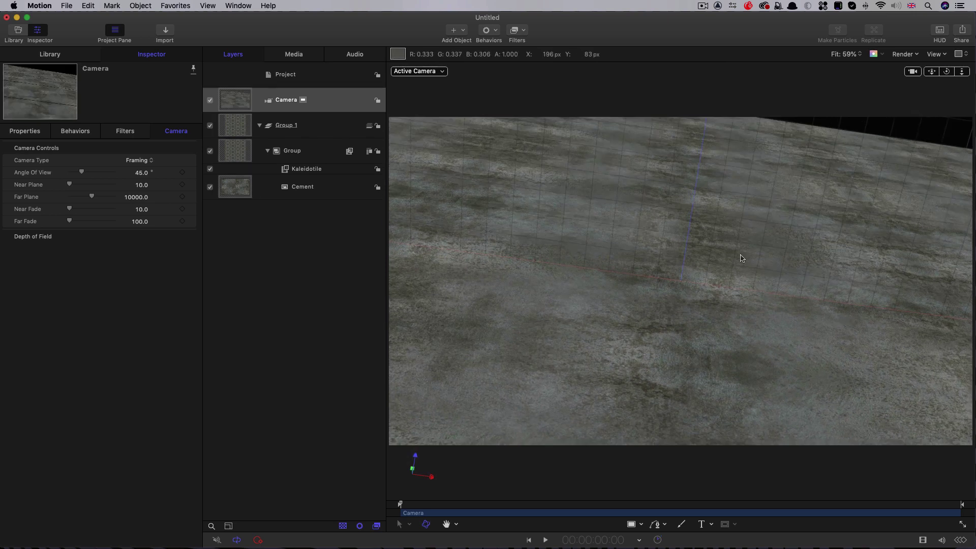
Turn off the camera and create a new 2D group, Group 2
{"action": "left_click", "coordinate": [237, 103]}
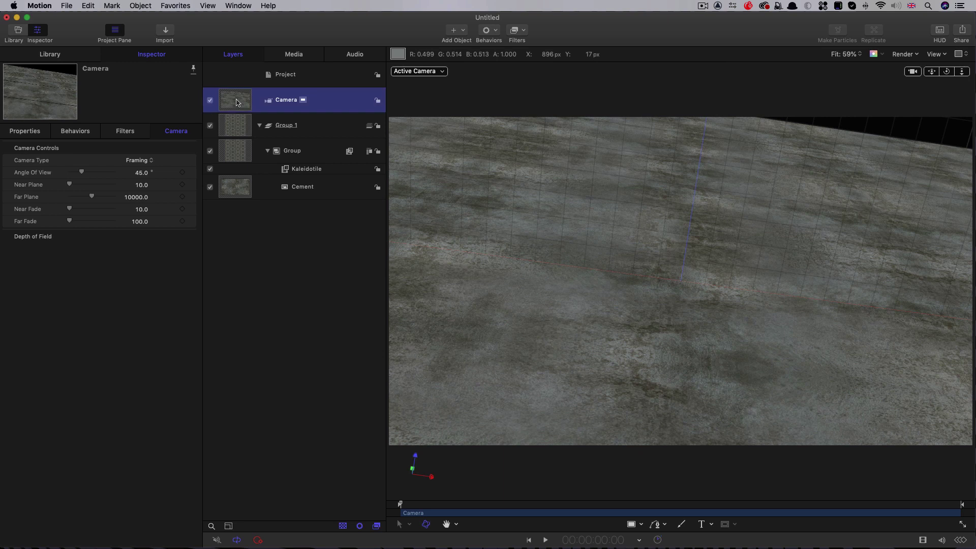
{"action": "left_click", "coordinate": [211, 101]}
{"action": "left_click", "coordinate": [147, 6]}
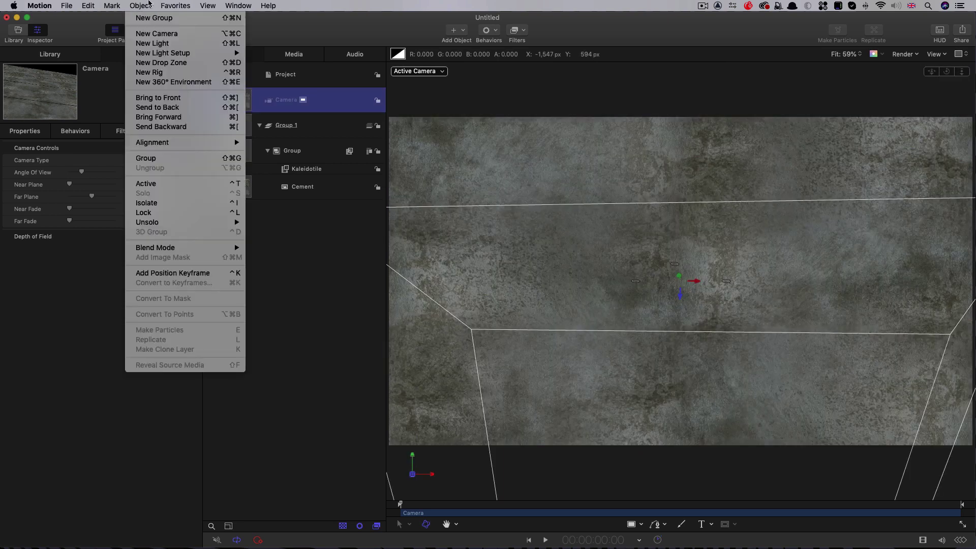
{"action": "left_click", "coordinate": [146, 19]}
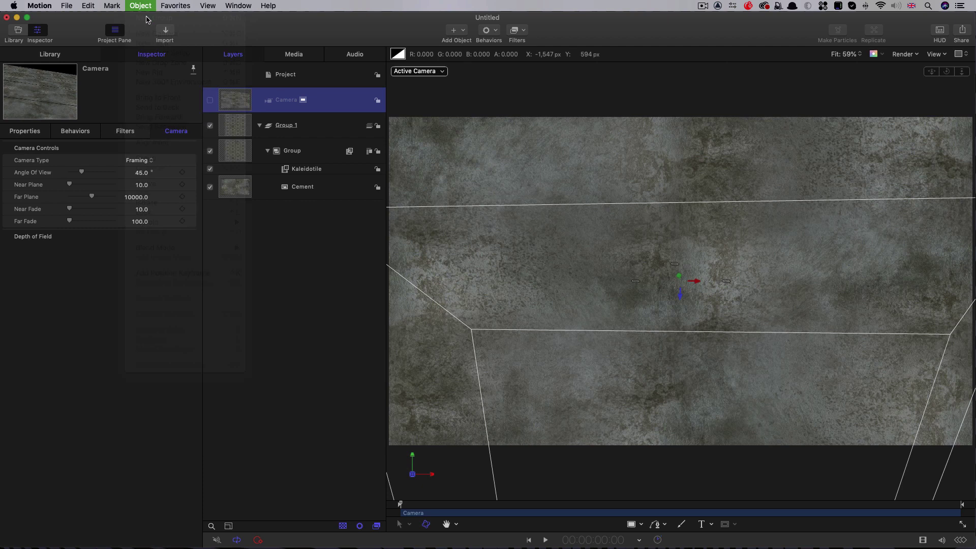
{"action": "right_click", "coordinate": [338, 104]}
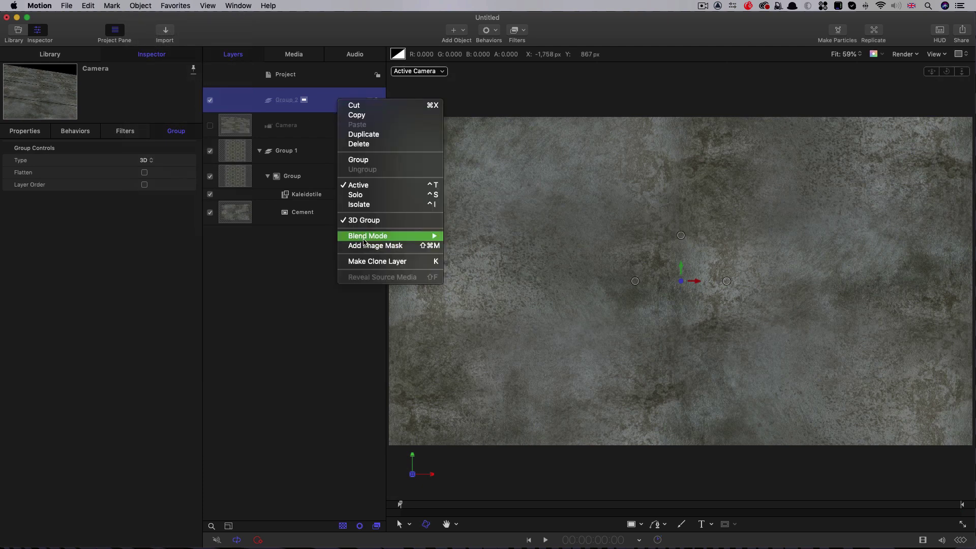
{"action": "left_click", "coordinate": [367, 221]}
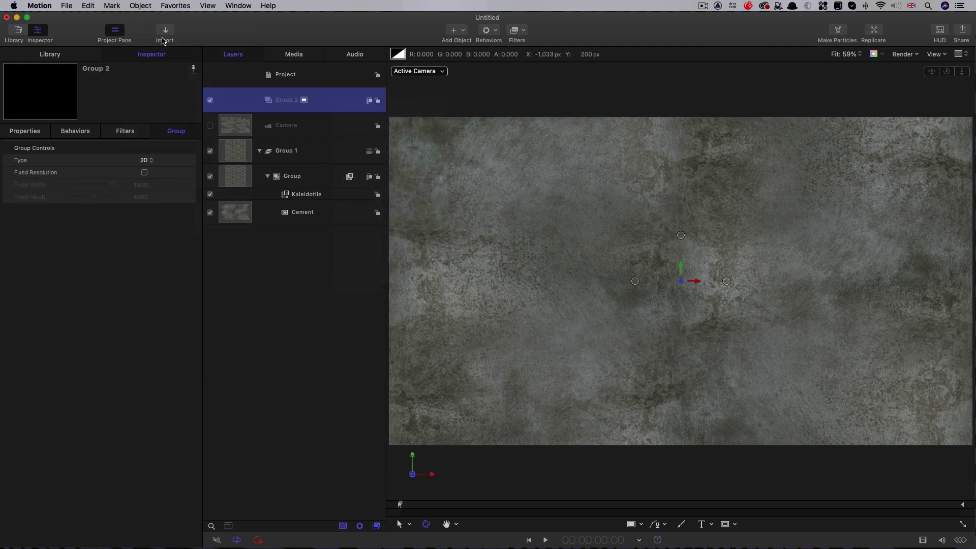
Import AbstractLogoShape.png into Group 2 and show its transform properties
{"action": "left_click", "coordinate": [164, 31]}
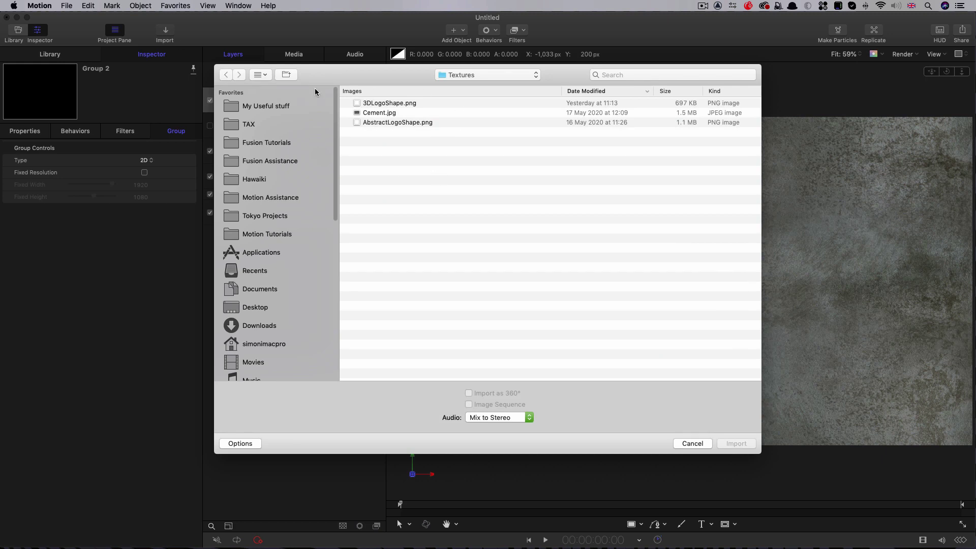
{"action": "left_click", "coordinate": [385, 123]}
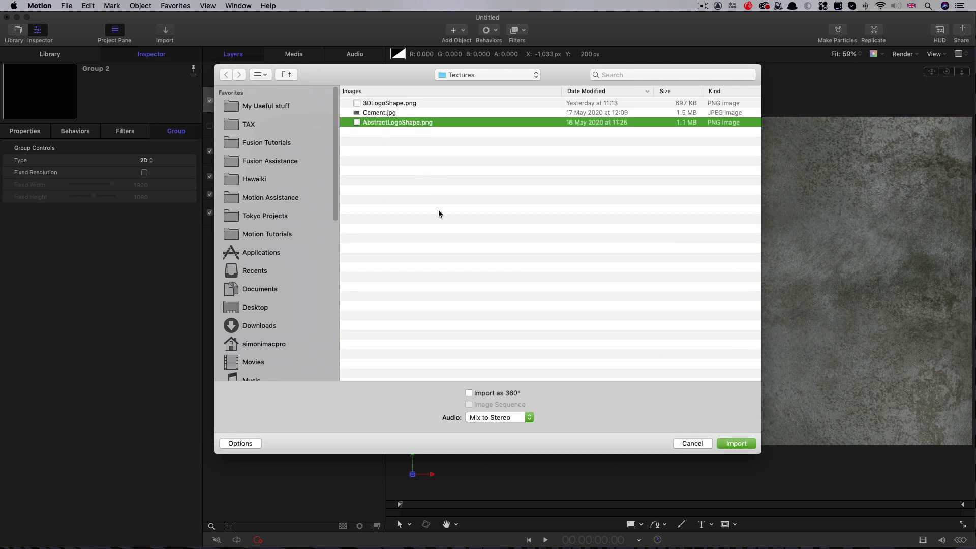
{"action": "left_click", "coordinate": [737, 442]}
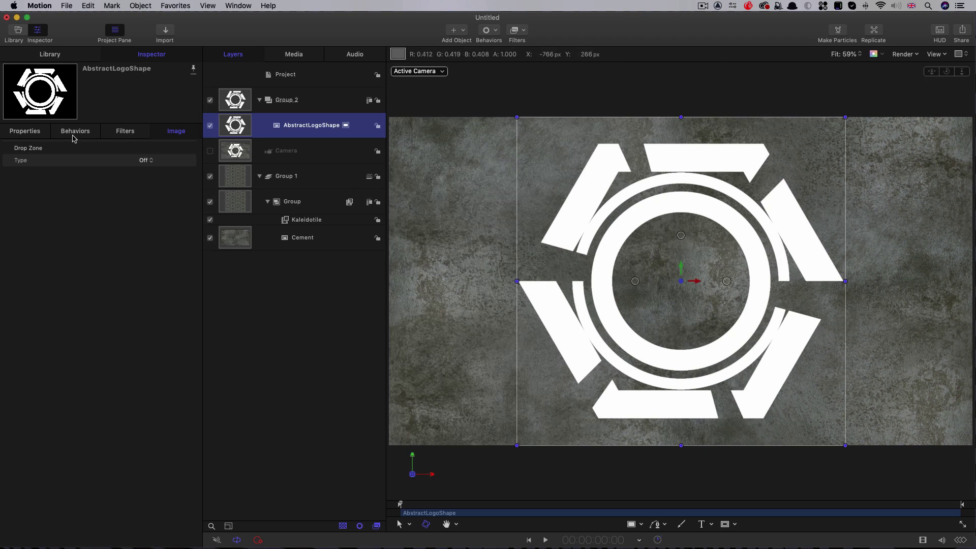
{"action": "left_click", "coordinate": [26, 132]}
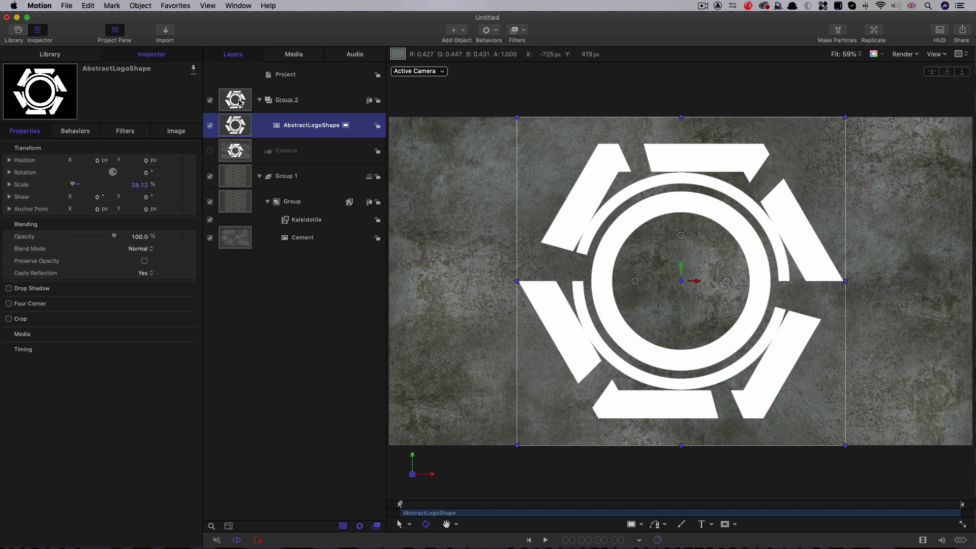
Rename the logo group to 'Logo Source'
{"action": "left_click", "coordinate": [293, 101]}
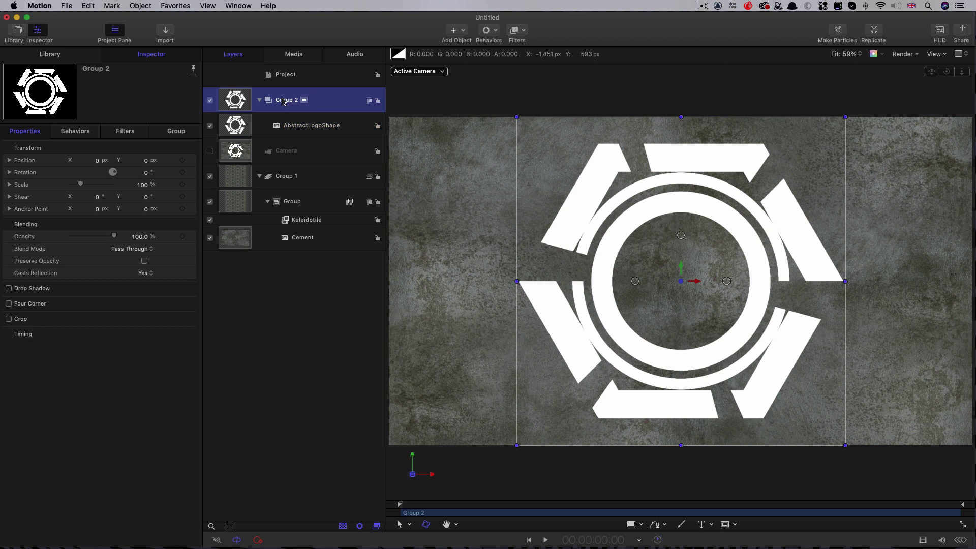
{"action": "double_click", "coordinate": [283, 101]}
{"action": "type", "text": "Logo"}
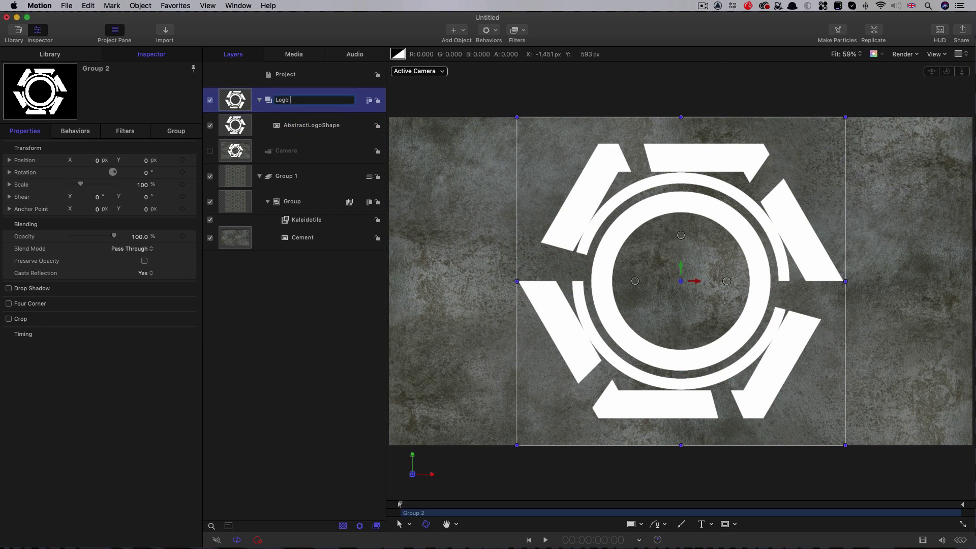
{"action": "type", "text": " Source"}
{"action": "key", "text": "Return"}
Put a clone of Logo Source in Group 1, delete the empty Group 2, and hide Logo Source
{"action": "right_click", "coordinate": [234, 98]}
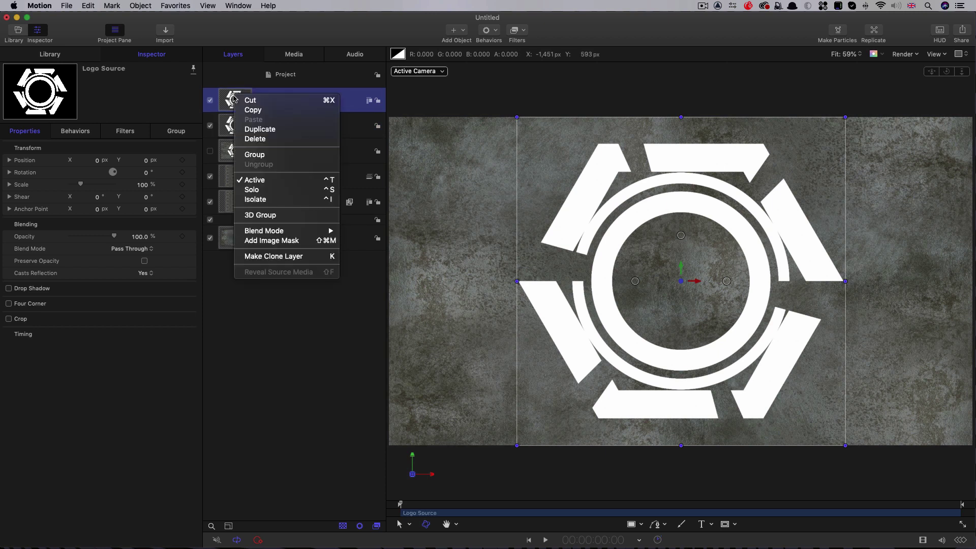
{"action": "left_click", "coordinate": [274, 257]}
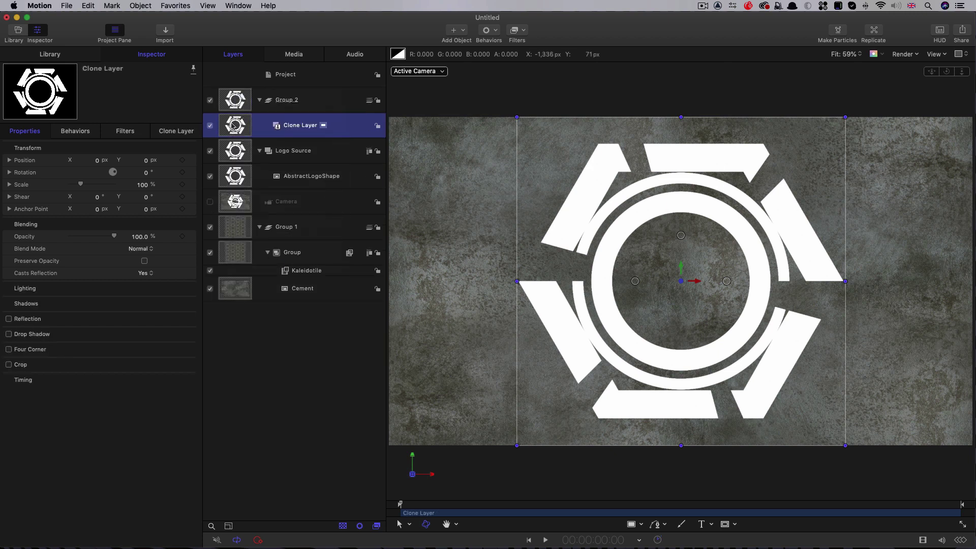
{"action": "mouse_move", "coordinate": [232, 126]}
{"action": "left_mouse_down"}
{"action": "mouse_move", "coordinate": [305, 226]}
{"action": "mouse_move", "coordinate": [276, 243]}
{"action": "left_mouse_up"}
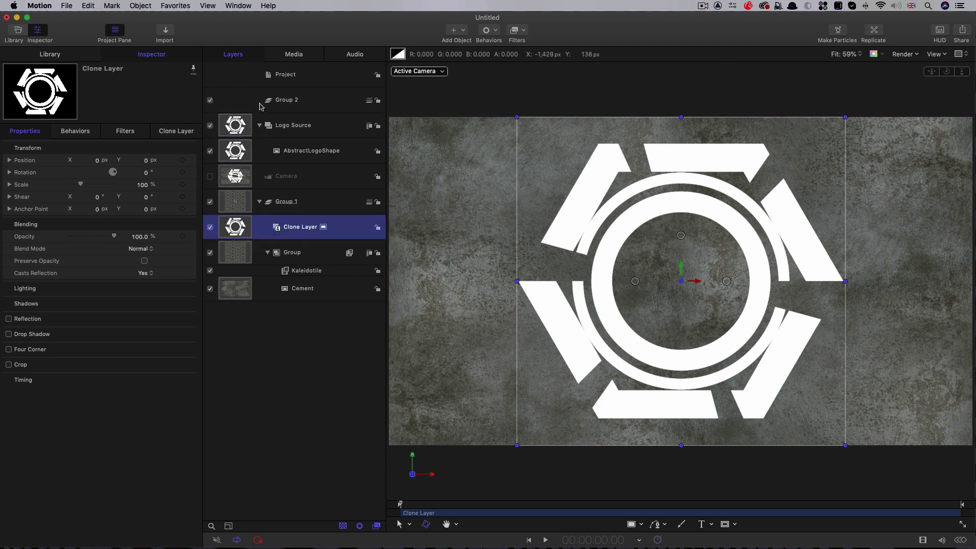
{"action": "left_click", "coordinate": [310, 103]}
{"action": "key", "text": "Delete"}
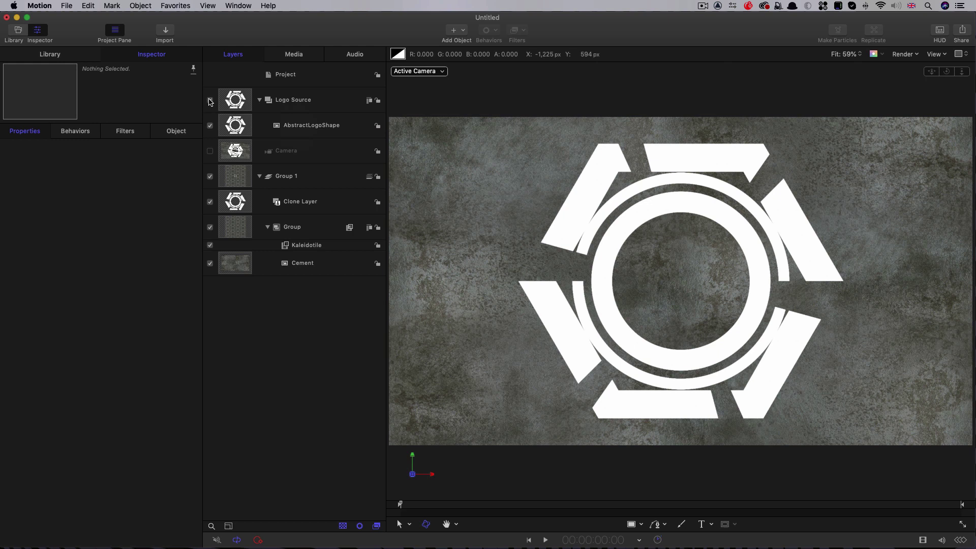
{"action": "left_click", "coordinate": [210, 100]}
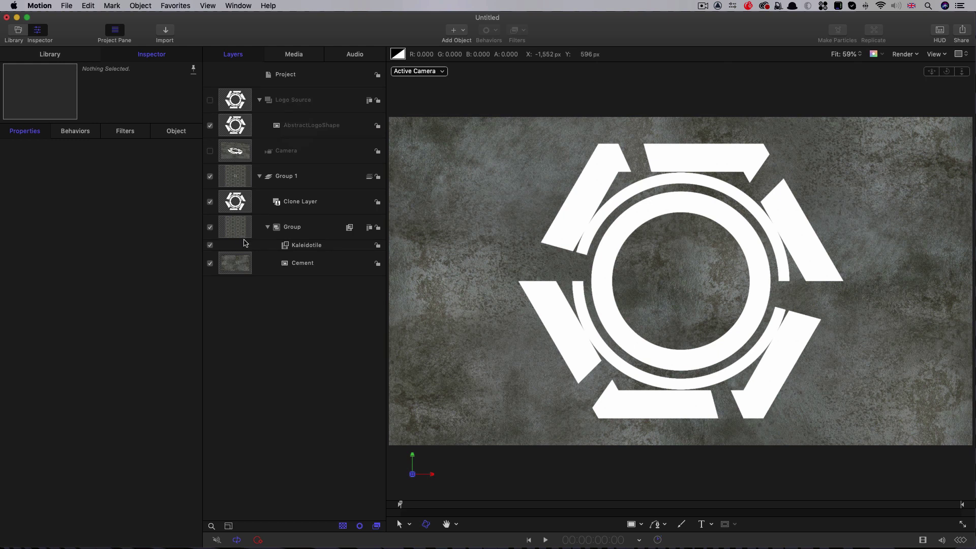
Give the Clone Layer a Fill filter in a pale khaki-yellow tone
{"action": "left_click", "coordinate": [236, 200]}
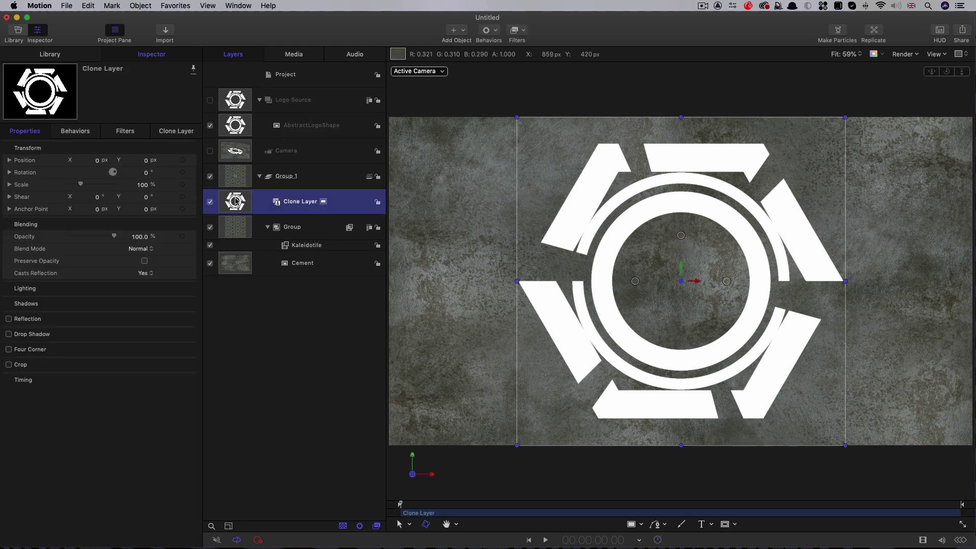
{"action": "left_click", "coordinate": [525, 32]}
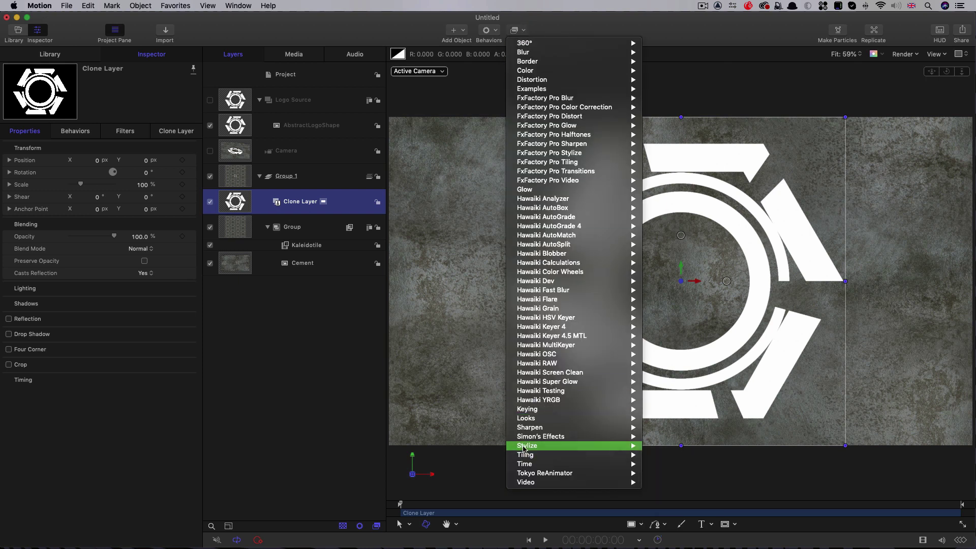
{"action": "mouse_move", "coordinate": [524, 448]}
{"action": "left_click", "coordinate": [676, 454]}
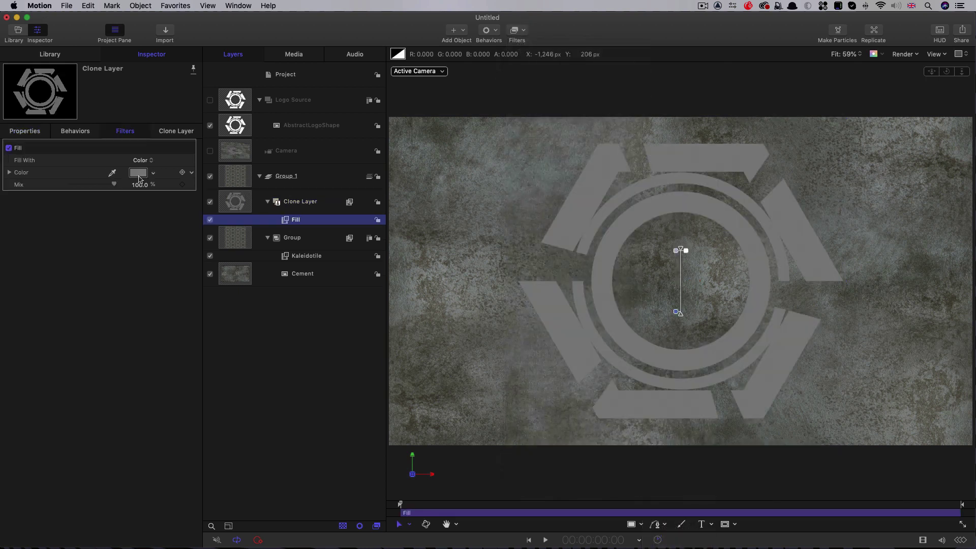
{"action": "left_click", "coordinate": [138, 172]}
{"action": "left_click_drag", "start_coordinate": [162, 323], "coordinate": [171, 311]}
{"action": "left_click_drag", "start_coordinate": [161, 385], "coordinate": [128, 390]}
{"action": "left_click", "coordinate": [170, 308]}
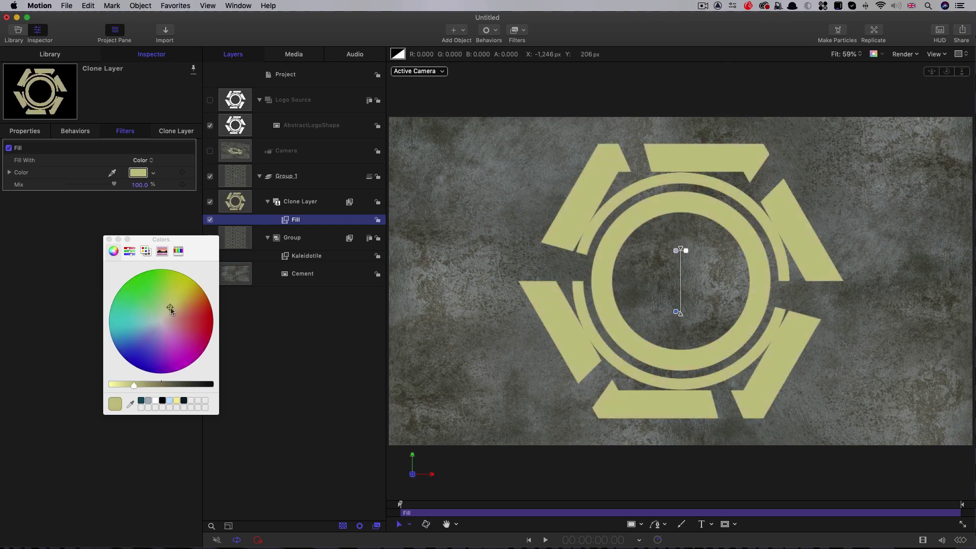
{"action": "key", "text": "super+w"}
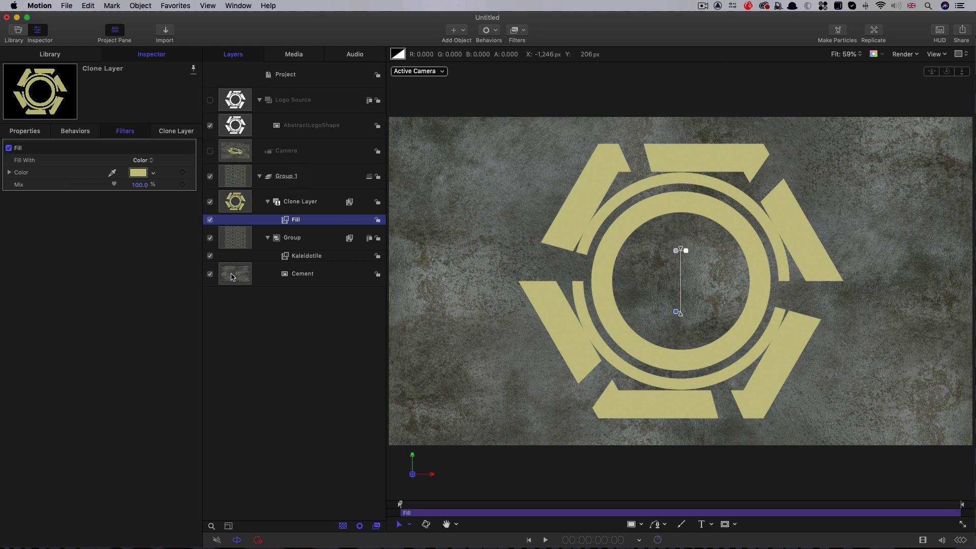
{"action": "left_click", "coordinate": [231, 276]}
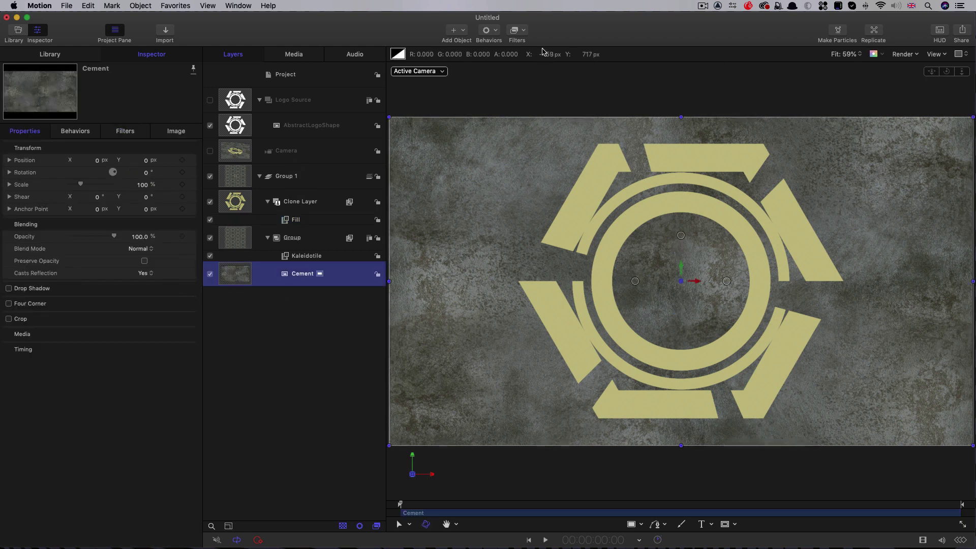
{"action": "left_click", "coordinate": [523, 31]}
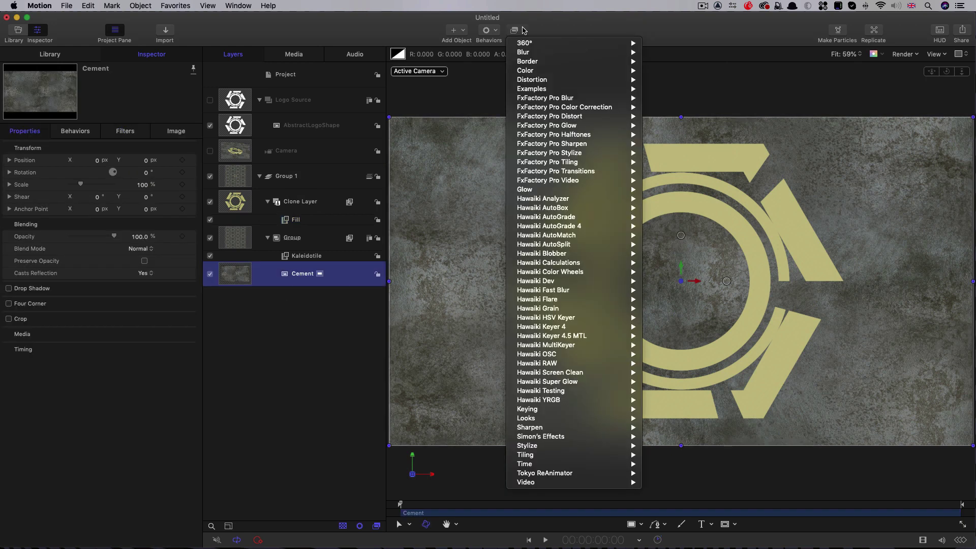
Apply Colorize to the Cement layer, remapping black to black and white to a dark purple
{"action": "mouse_move", "coordinate": [534, 74]}
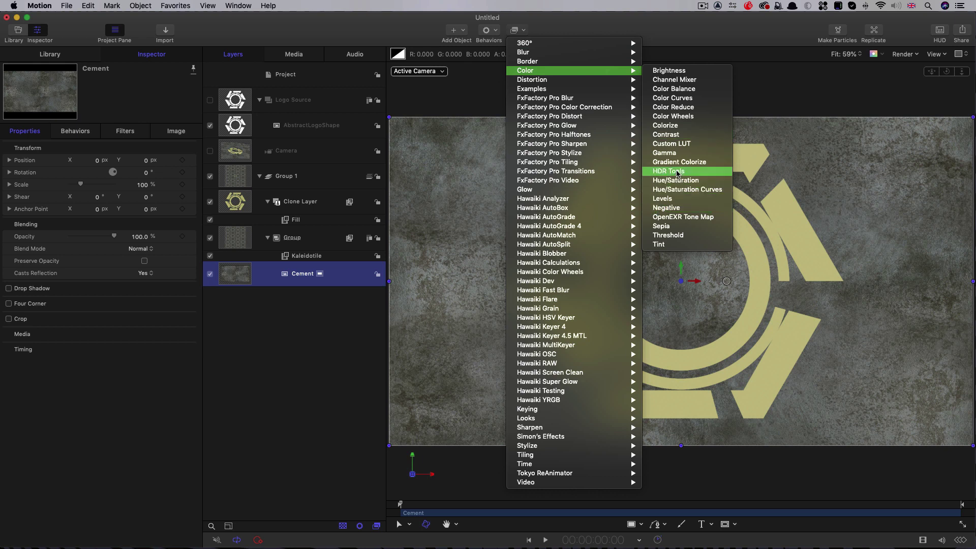
{"action": "left_click", "coordinate": [684, 130]}
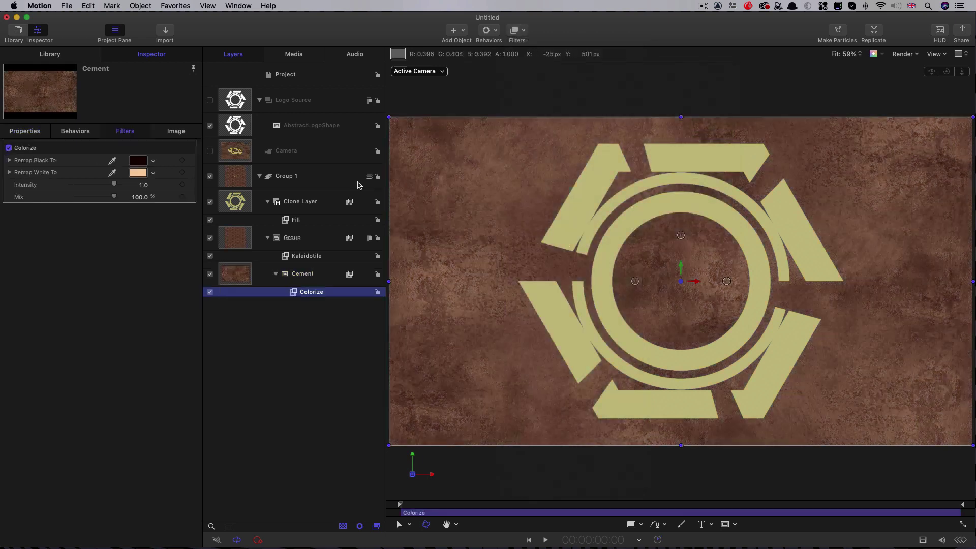
{"action": "left_click", "coordinate": [137, 160]}
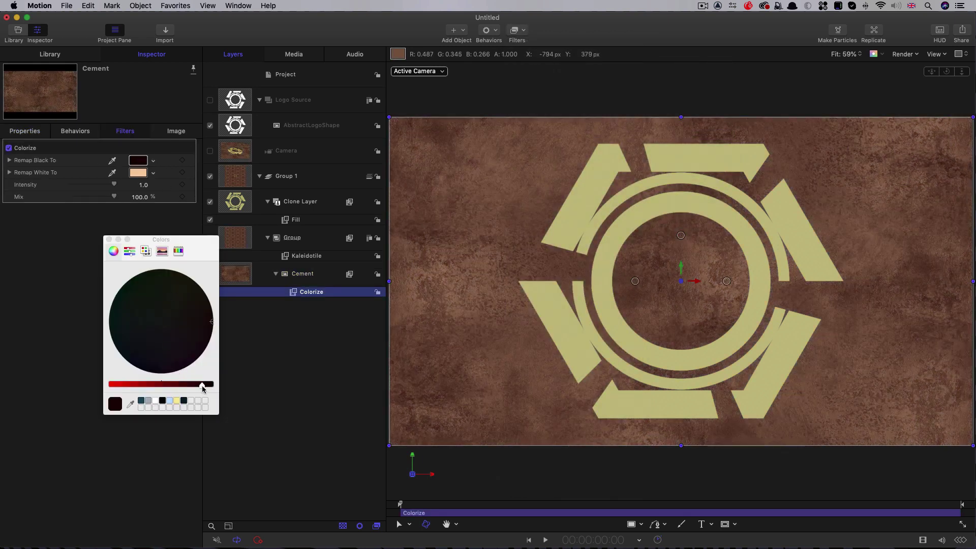
{"action": "left_click_drag", "start_coordinate": [203, 386], "coordinate": [212, 384]}
{"action": "left_click", "coordinate": [138, 172]}
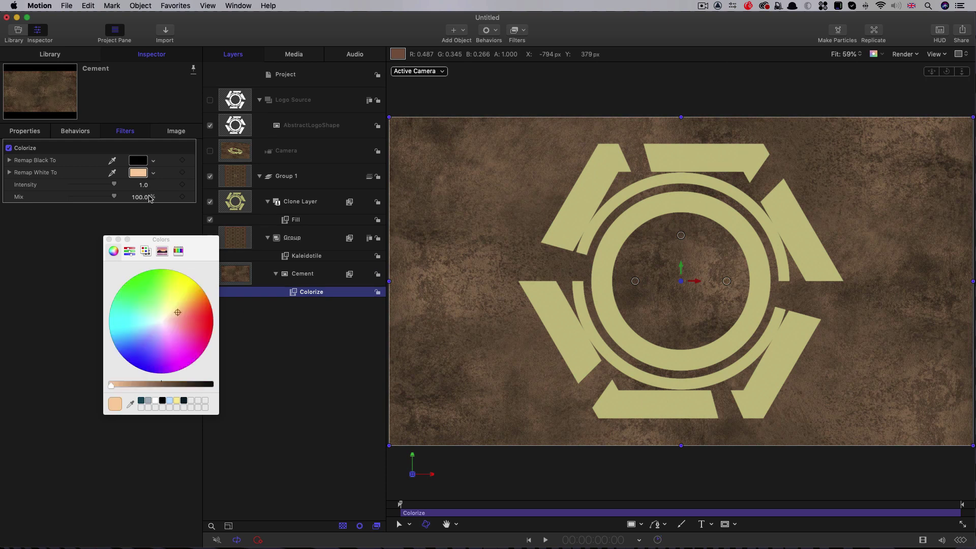
{"action": "left_click_drag", "start_coordinate": [159, 323], "coordinate": [156, 330]}
{"action": "left_click_drag", "start_coordinate": [115, 383], "coordinate": [143, 386]}
{"action": "key", "text": "super+w"}
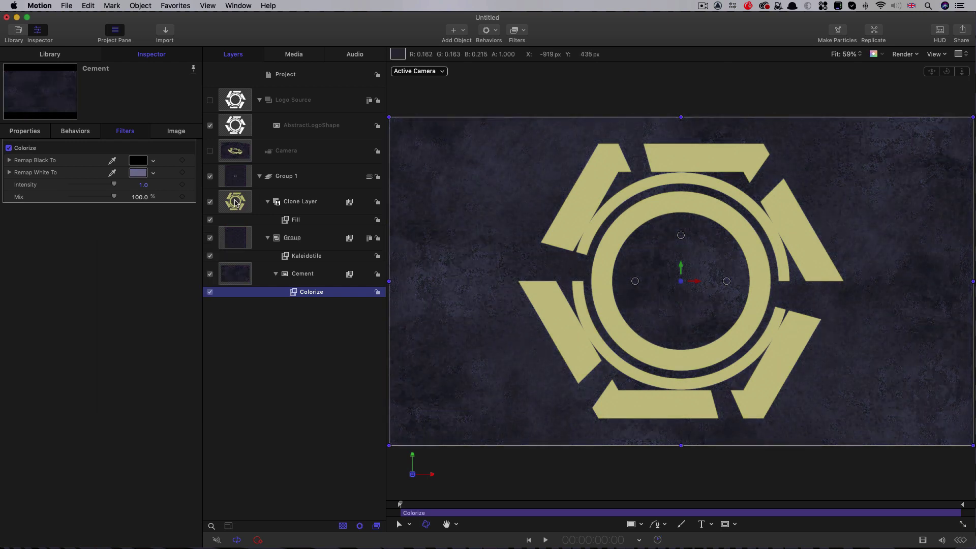
Duplicate the Clone Layer and delete the copy's Fill filter so it shows white
{"action": "left_click", "coordinate": [235, 202]}
{"action": "right_click", "coordinate": [235, 201]}
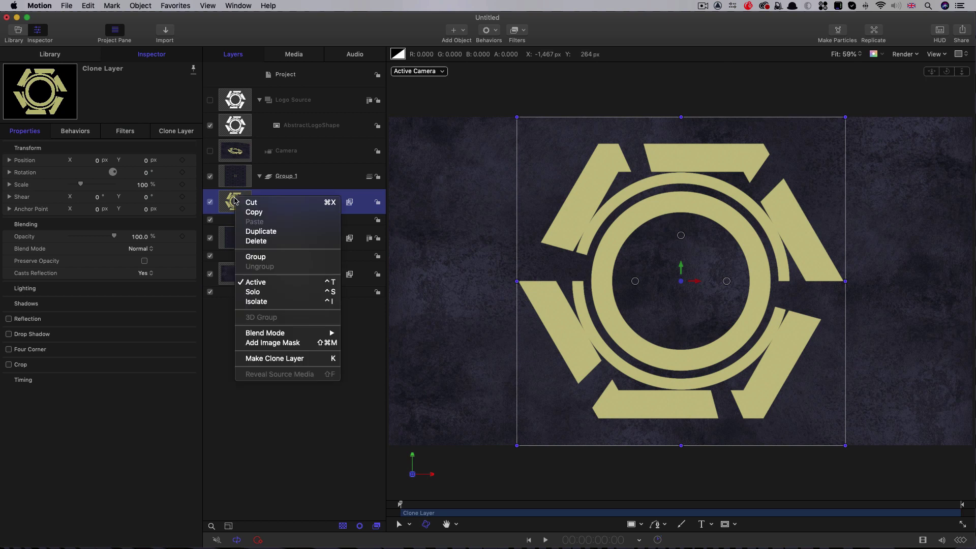
{"action": "left_click", "coordinate": [255, 233]}
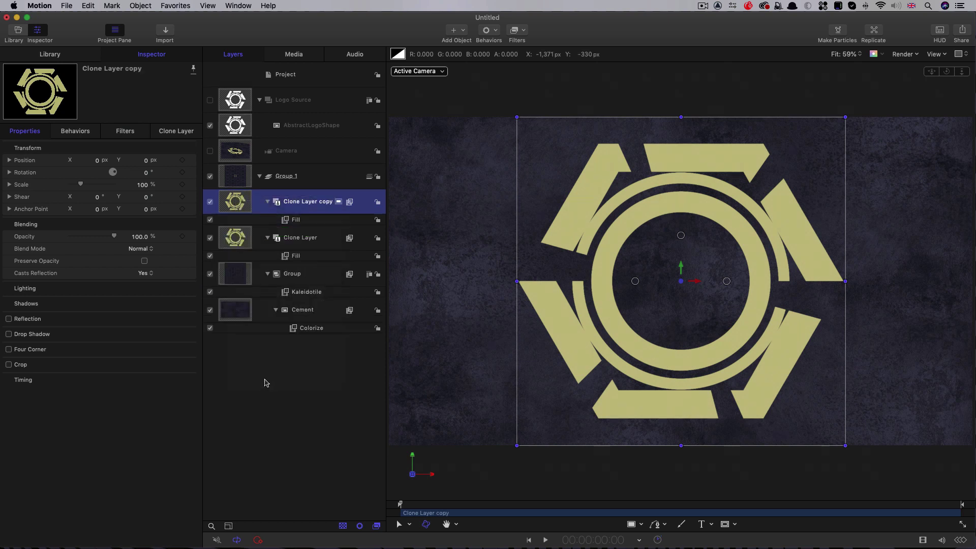
{"action": "left_click", "coordinate": [285, 220]}
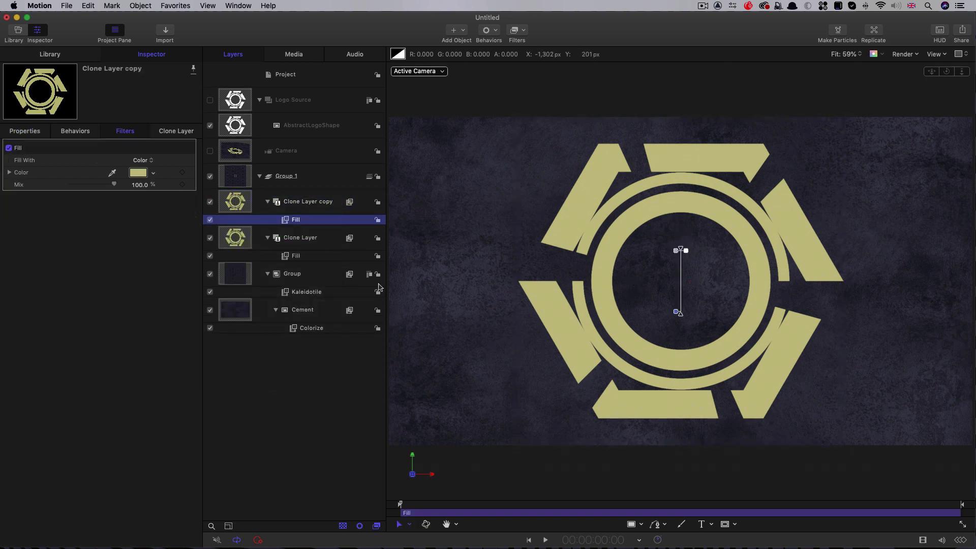
{"action": "key", "text": "Delete"}
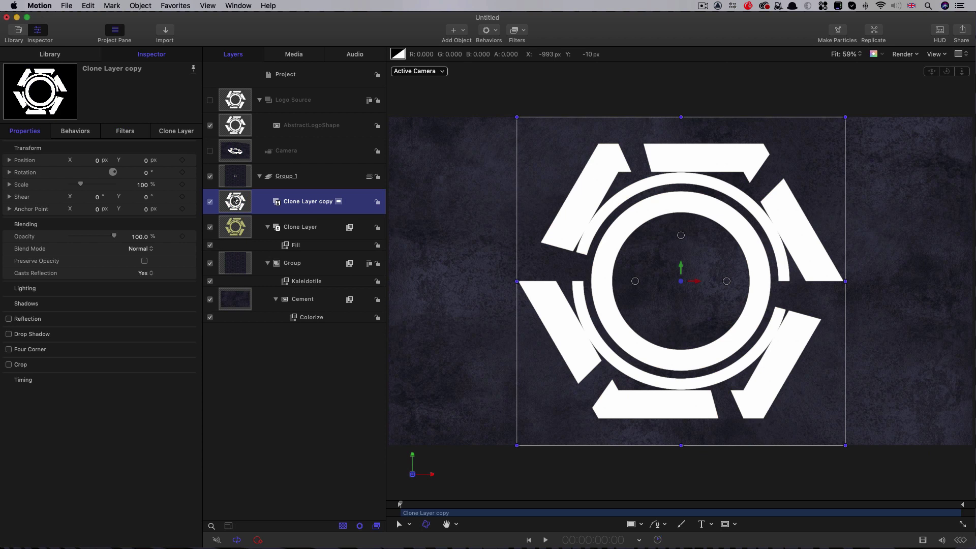
Replicate the white logo copy as a 3D replicator with a Line shape
{"action": "left_click", "coordinate": [144, 6]}
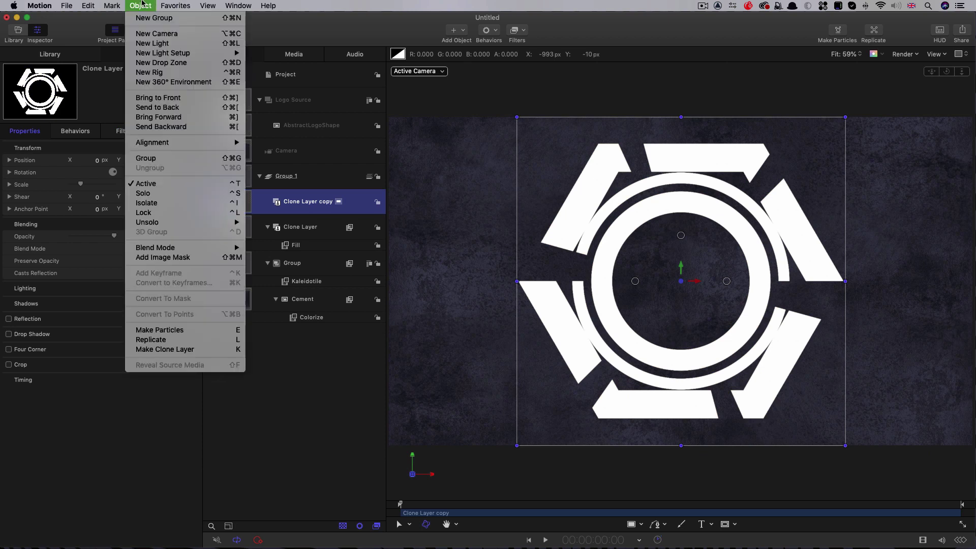
{"action": "left_click", "coordinate": [169, 340]}
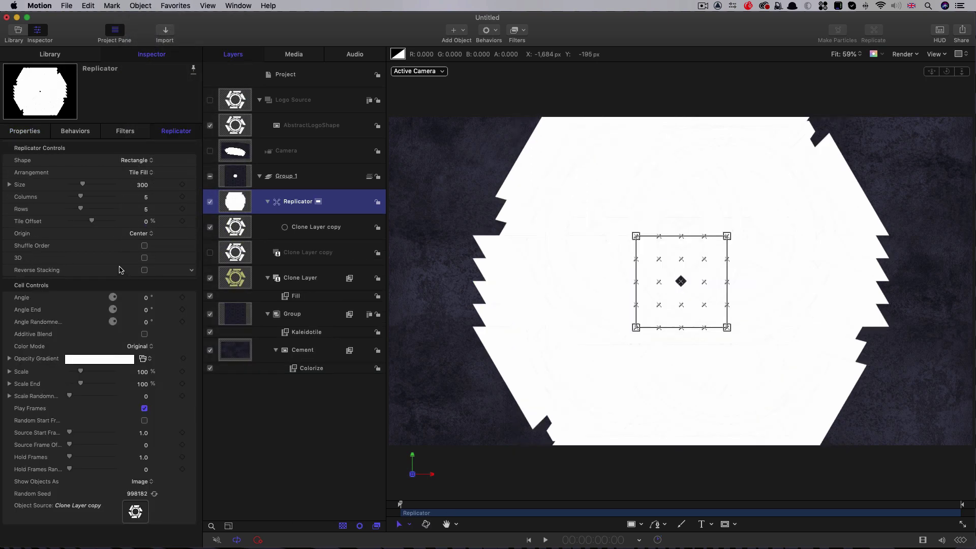
{"action": "left_click", "coordinate": [145, 258]}
{"action": "left_click", "coordinate": [135, 162]}
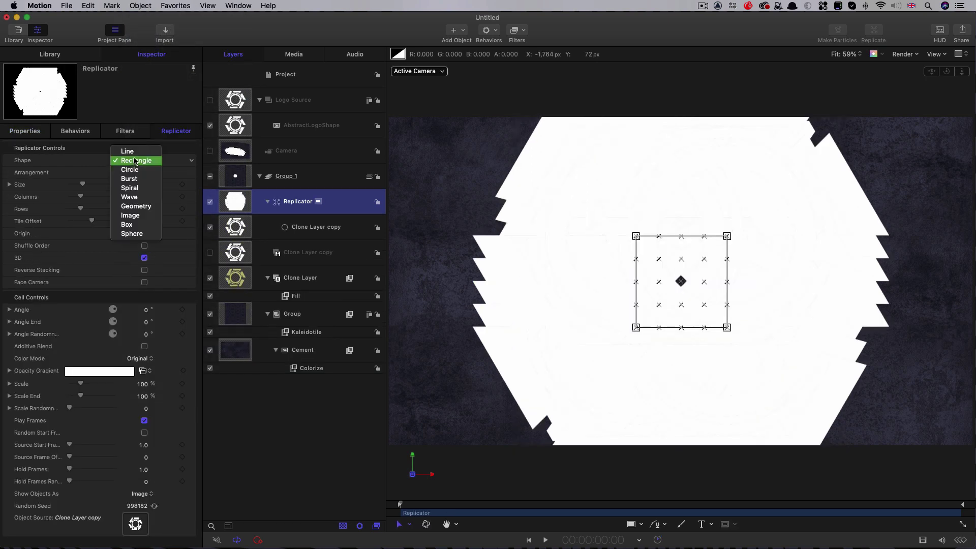
{"action": "left_click", "coordinate": [135, 151]}
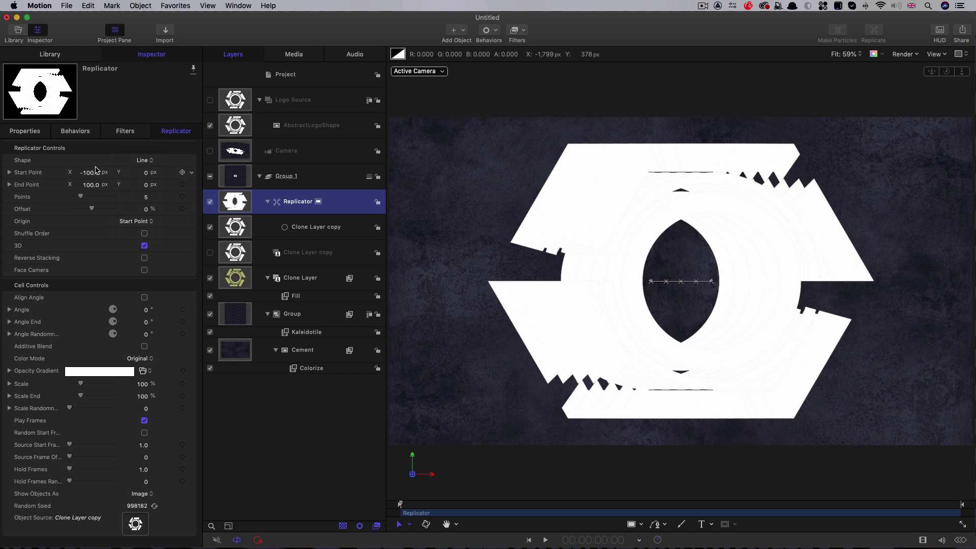
Set start and end X to 0, start Z to 75, and enable Additive Blend
{"action": "left_click", "coordinate": [90, 172]}
{"action": "type", "text": "0"}
{"action": "key", "text": "Tab"}
{"action": "key", "text": "Tab"}
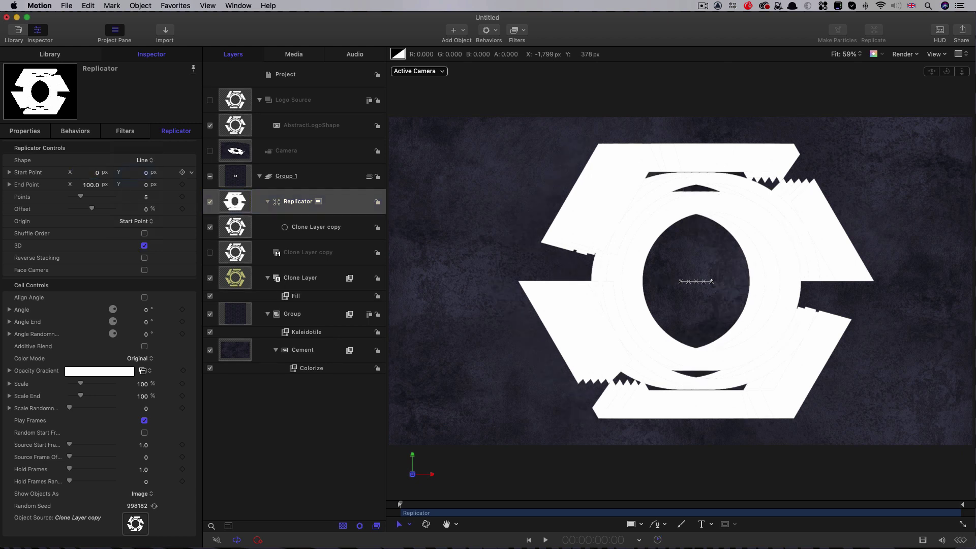
{"action": "type", "text": "0"}
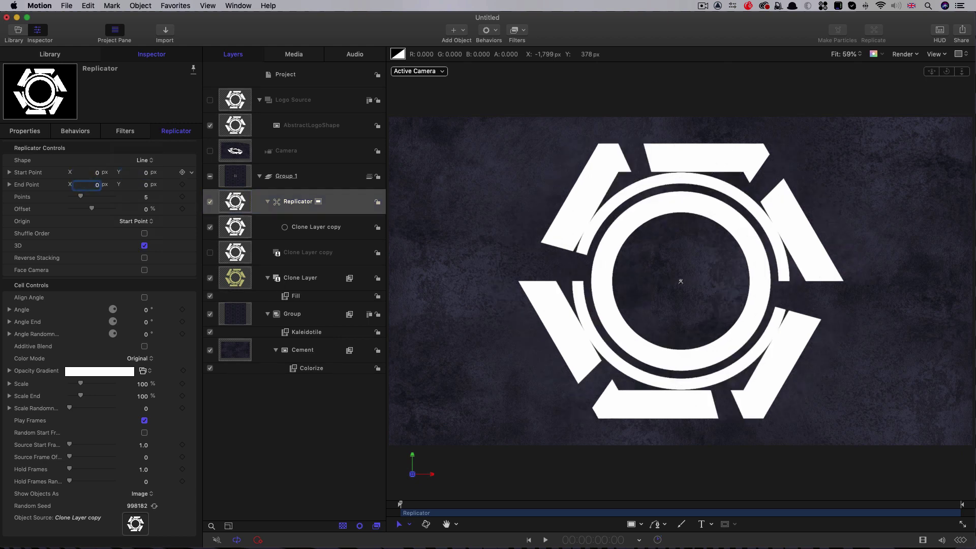
{"action": "left_click", "coordinate": [9, 172]}
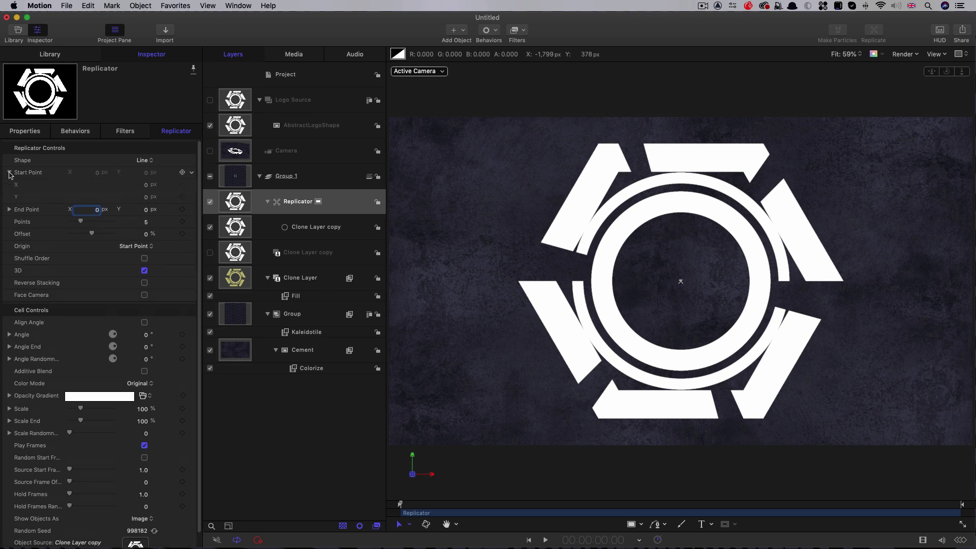
{"action": "left_click", "coordinate": [146, 211]}
{"action": "left_click", "coordinate": [147, 211]}
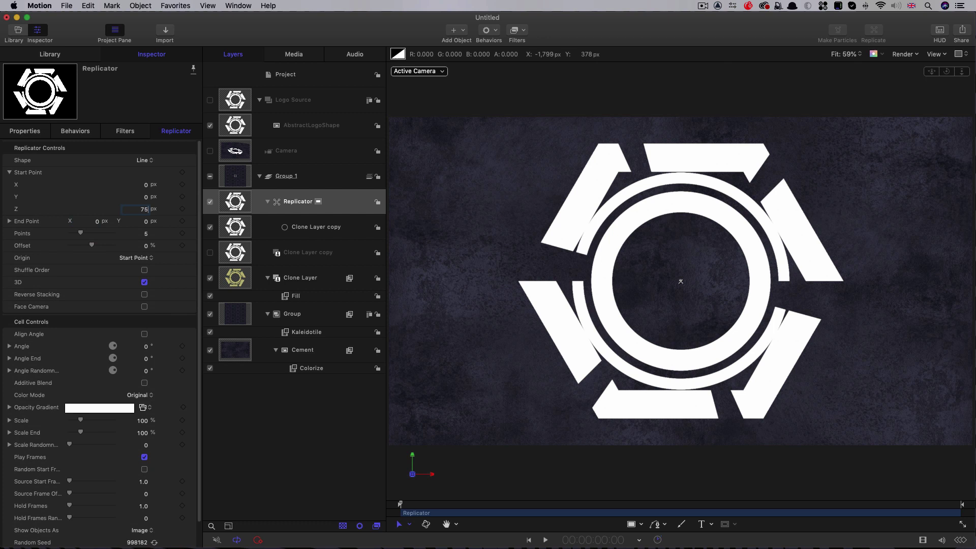
{"action": "key", "text": "Return"}
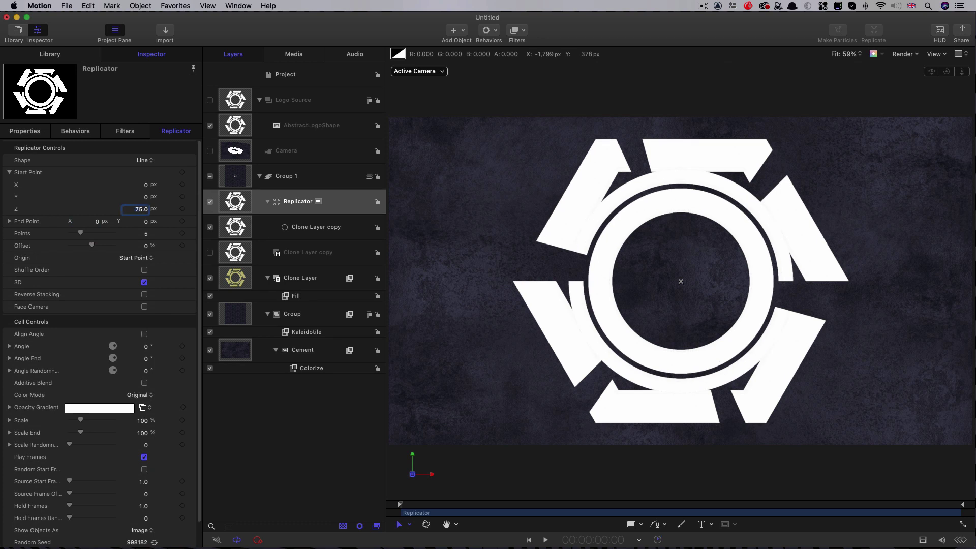
{"action": "left_click", "coordinate": [144, 383]}
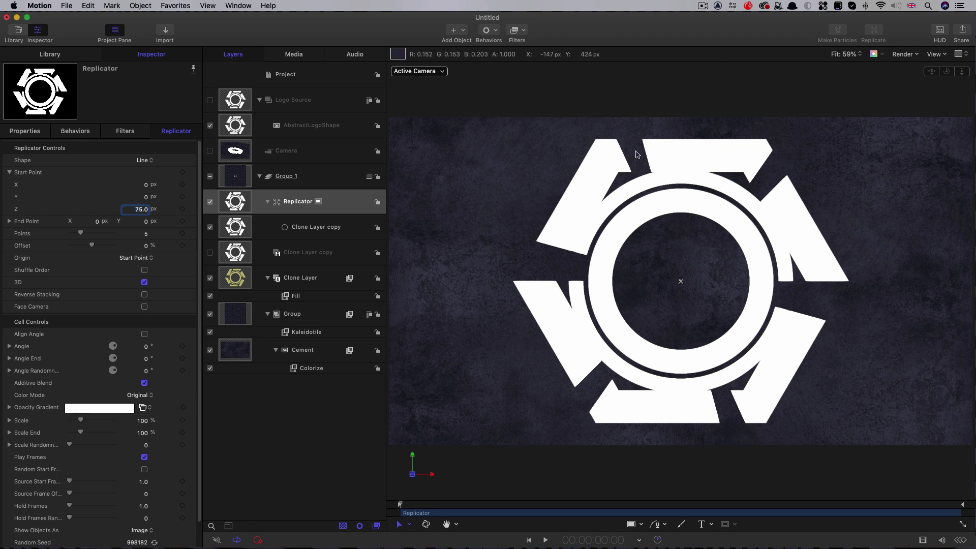
Enable the Camera layer and raise the Replicator to 32 points, orbiting to view the slab
{"action": "left_click", "coordinate": [209, 151]}
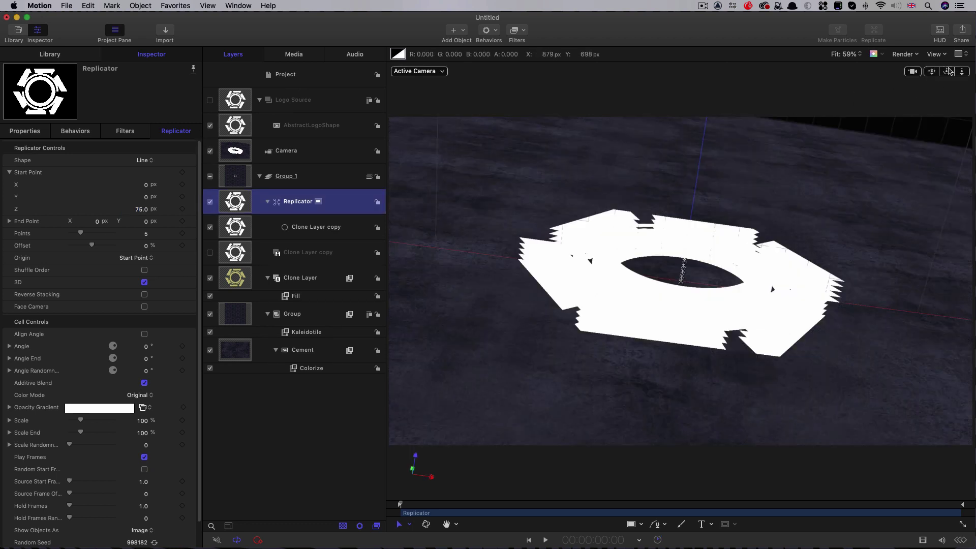
{"action": "left_click_drag", "start_coordinate": [948, 70], "coordinate": [948, 84]}
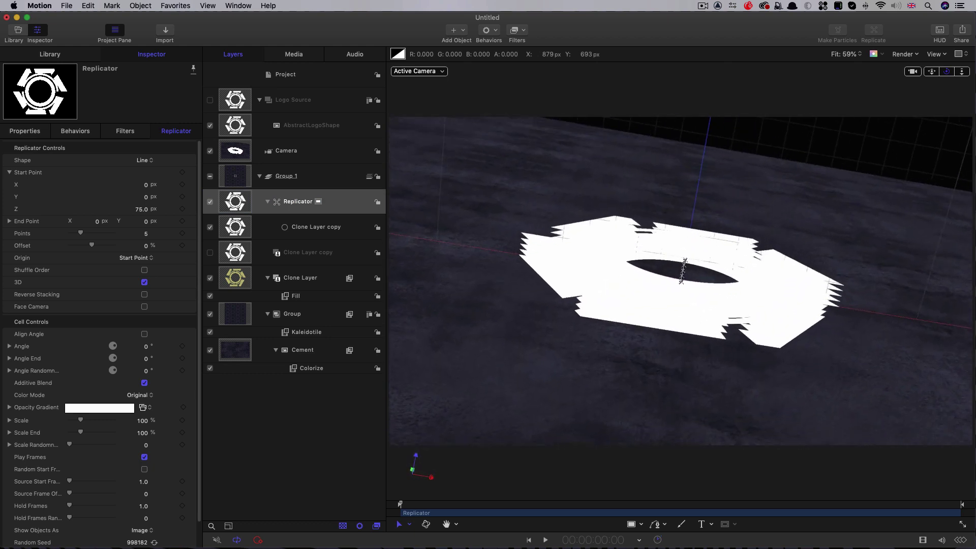
{"action": "left_click", "coordinate": [145, 233]}
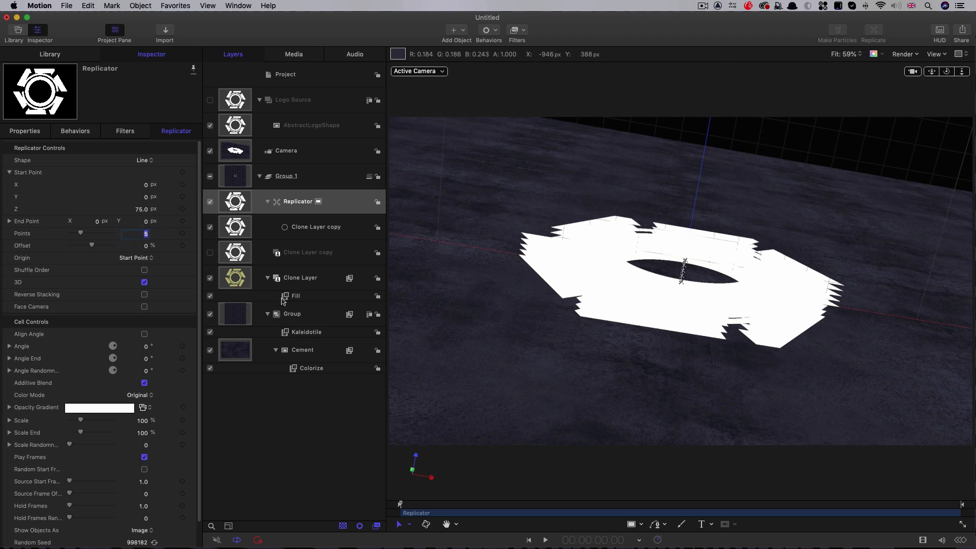
{"action": "key", "text": "Return"}
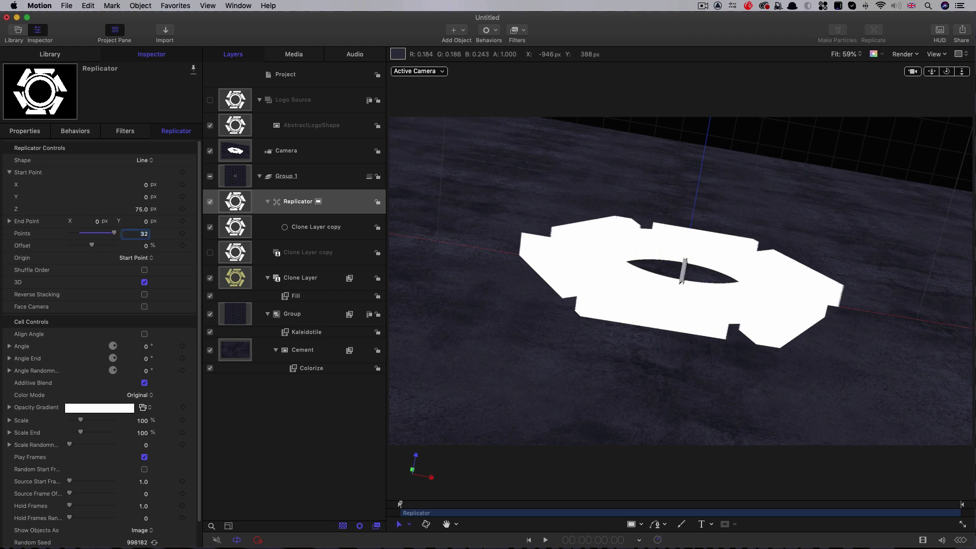
{"action": "left_click_drag", "start_coordinate": [954, 72], "coordinate": [860, 287]}
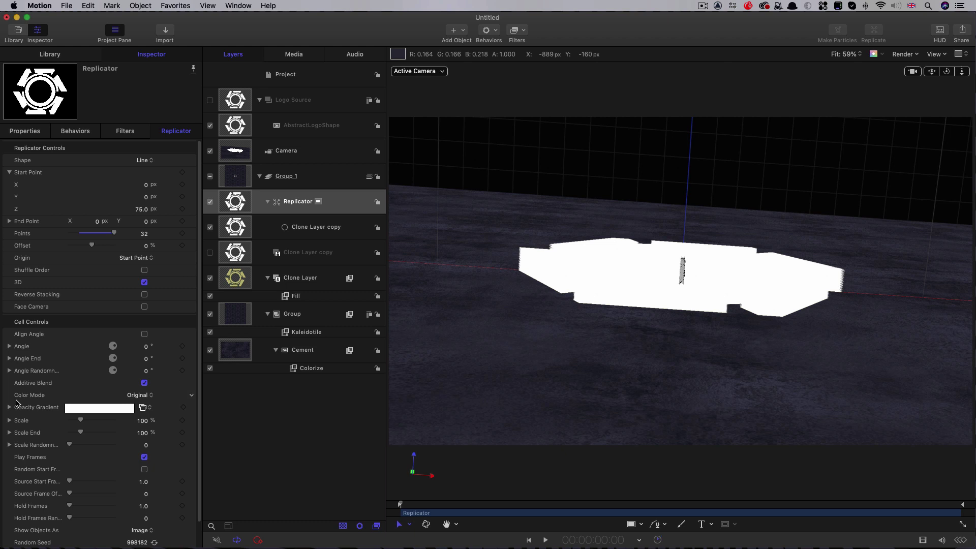
Set the copies' Color Mode to Over Pattern and make the gradient's end stop orange
{"action": "left_click", "coordinate": [138, 396]}
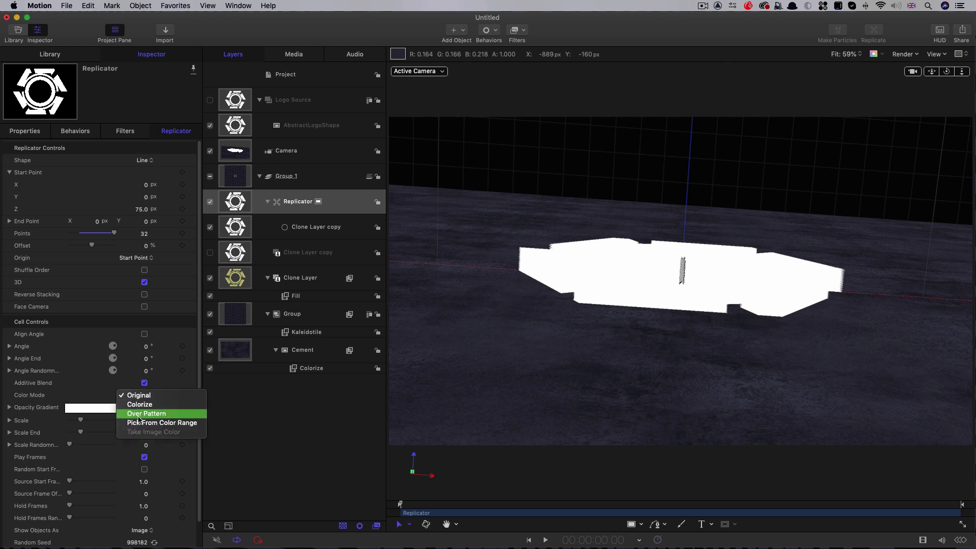
{"action": "left_click", "coordinate": [140, 411]}
{"action": "left_click", "coordinate": [9, 407]}
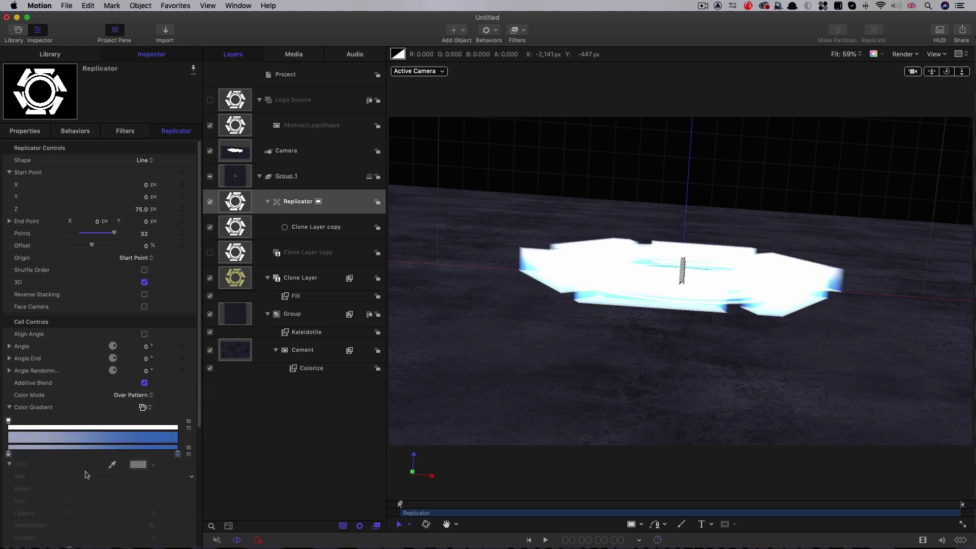
{"action": "left_click", "coordinate": [177, 453]}
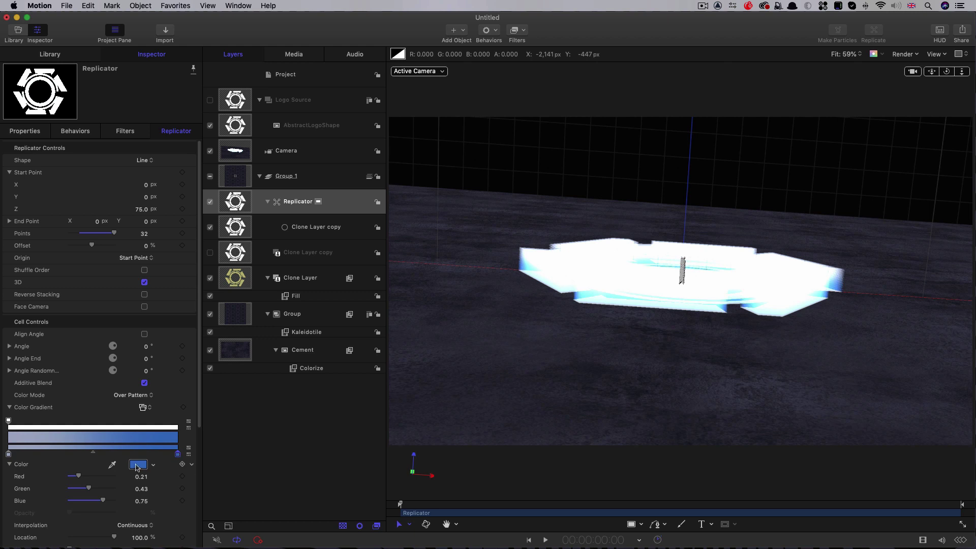
{"action": "left_click", "coordinate": [137, 465]}
{"action": "left_click_drag", "start_coordinate": [130, 343], "coordinate": [194, 301]}
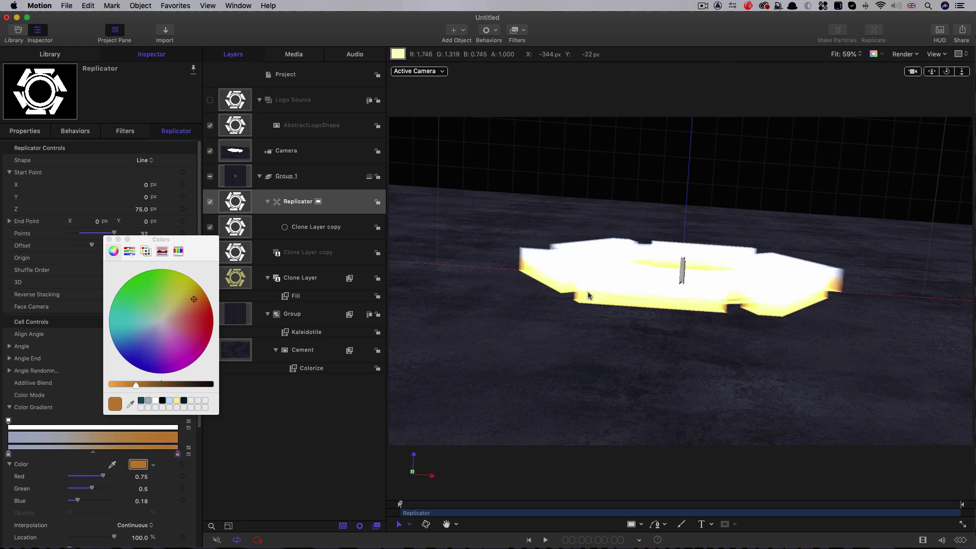
Make the gradient's start stop yellow and close the Colors window
{"action": "left_click", "coordinate": [9, 455]}
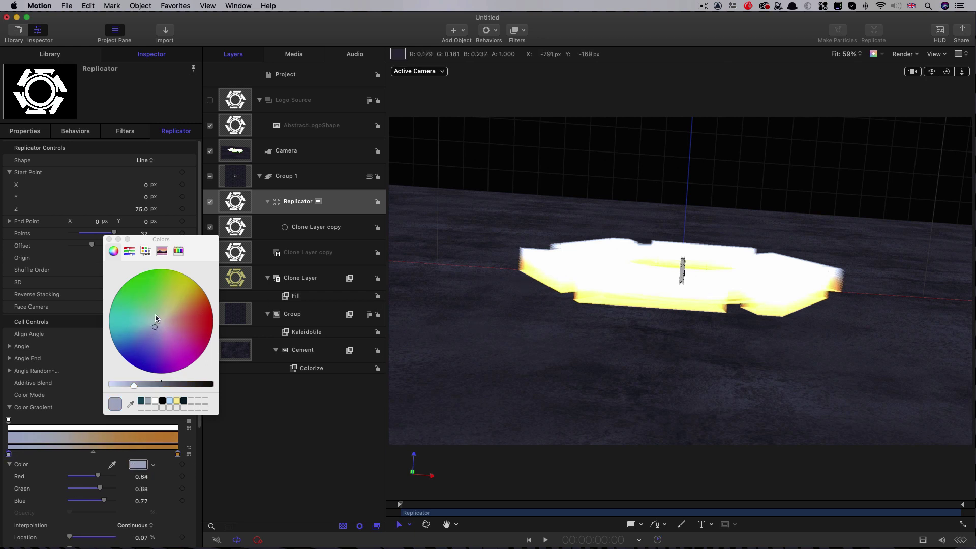
{"action": "left_click_drag", "start_coordinate": [155, 317], "coordinate": [179, 304]}
{"action": "left_click_drag", "start_coordinate": [946, 71], "coordinate": [946, 107]}
{"action": "left_click", "coordinate": [232, 201]}
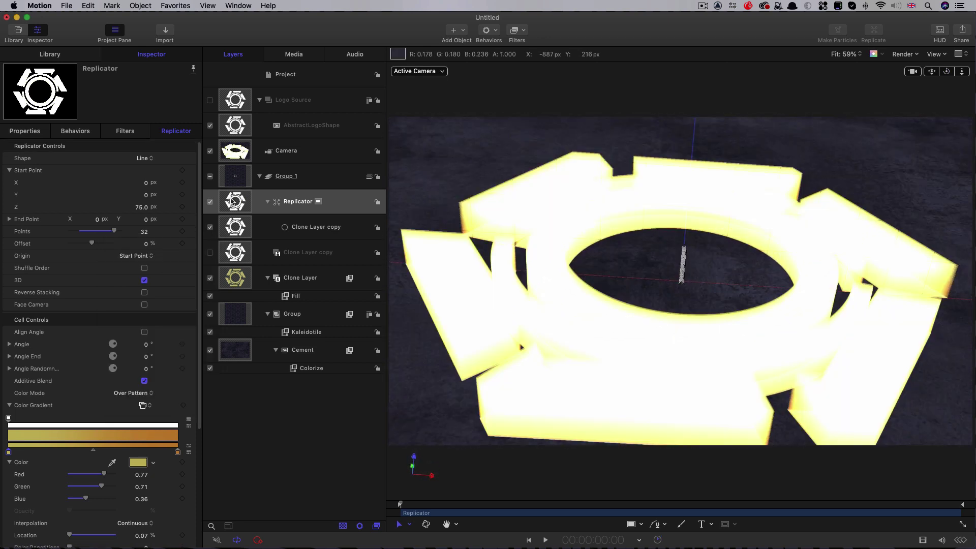
Add a Gaussian Blur filter to the Replicator with an Amount of 24
{"action": "left_click", "coordinate": [232, 201]}
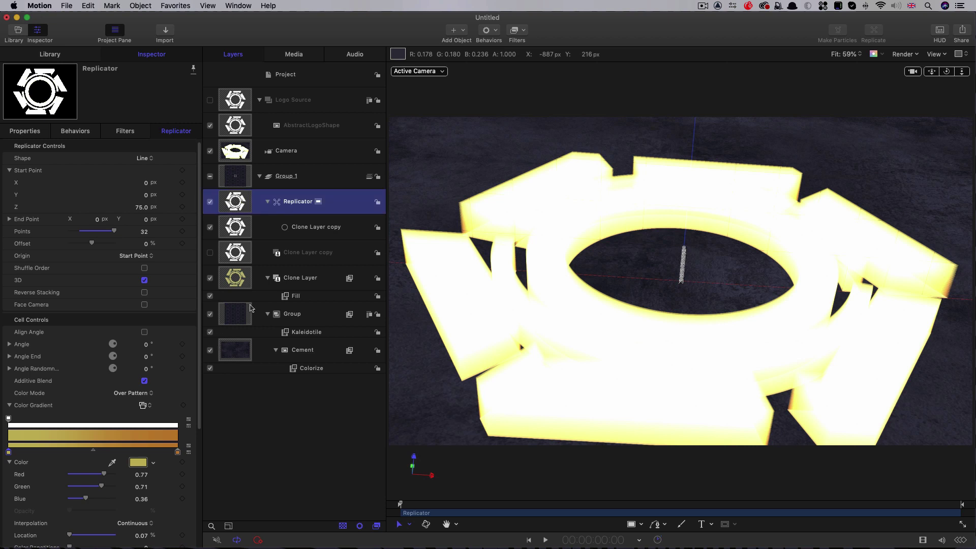
{"action": "left_click", "coordinate": [521, 29]}
{"action": "mouse_move", "coordinate": [519, 53]}
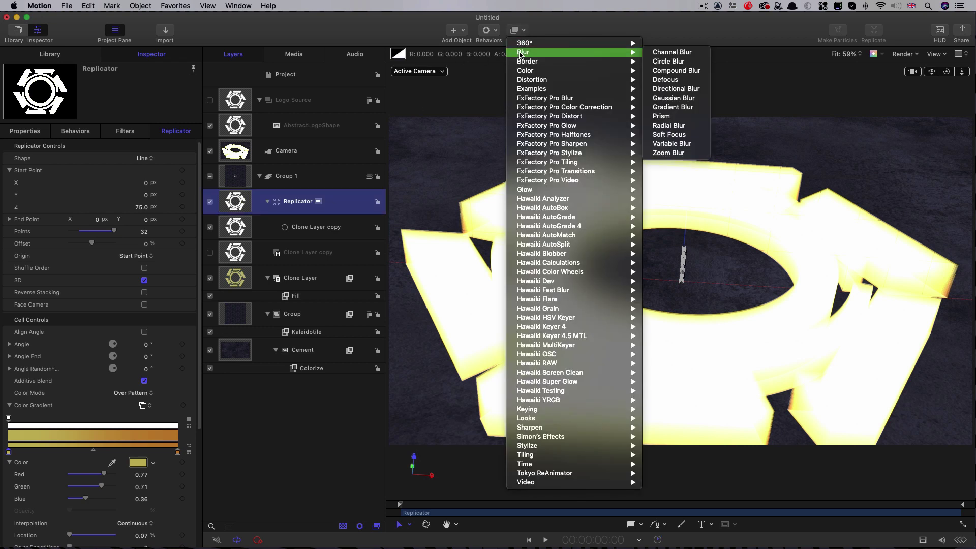
{"action": "left_click", "coordinate": [670, 99]}
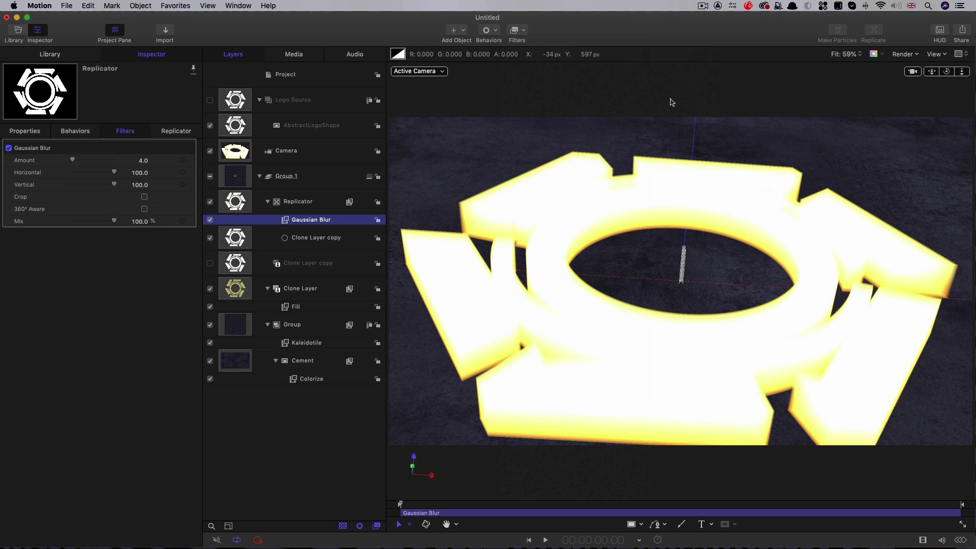
{"action": "left_click", "coordinate": [143, 161]}
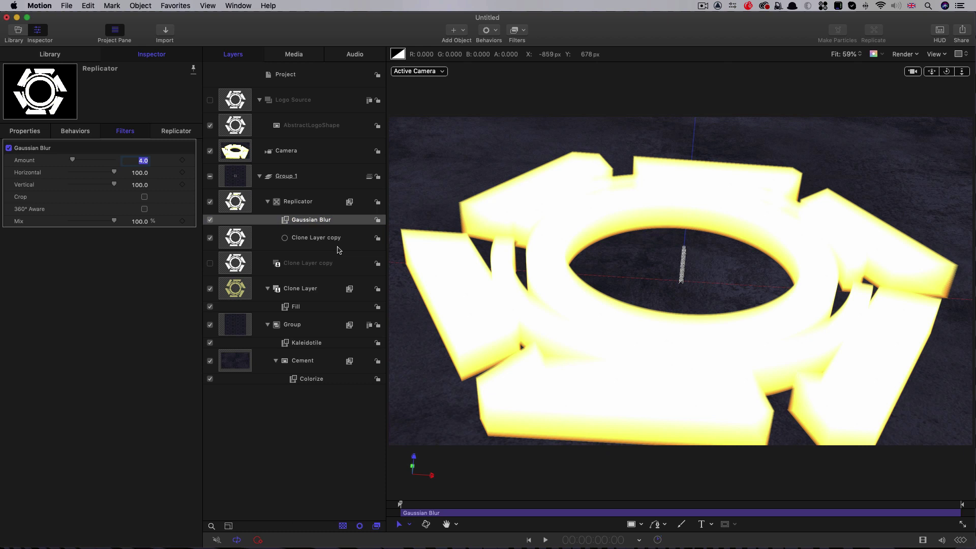
{"action": "type", "text": "24"}
{"action": "key", "text": "Return"}
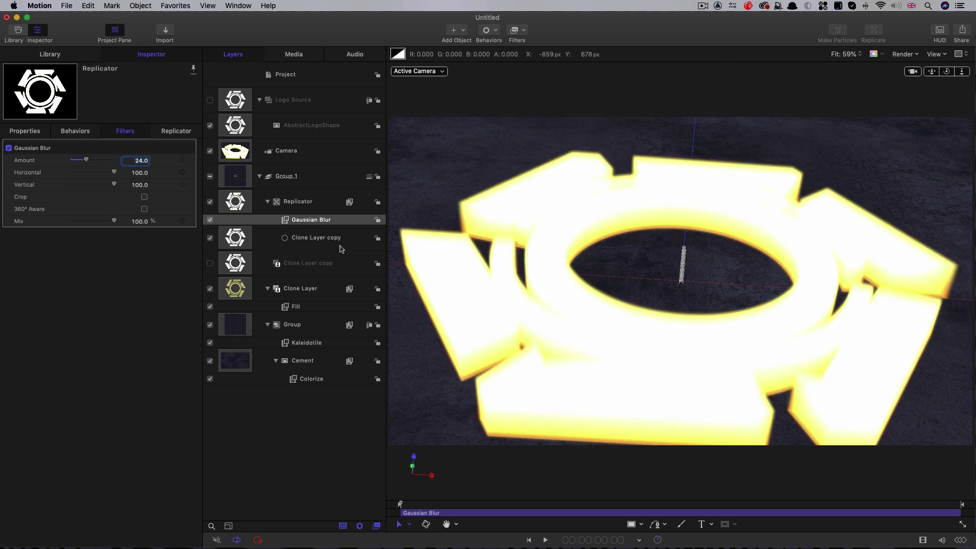
Raise the Gaussian Blur Amount to 32, orbiting the view to check the glow
{"action": "left_click", "coordinate": [947, 71]}
{"action": "left_click_drag", "start_coordinate": [946, 71], "coordinate": [830, 88]}
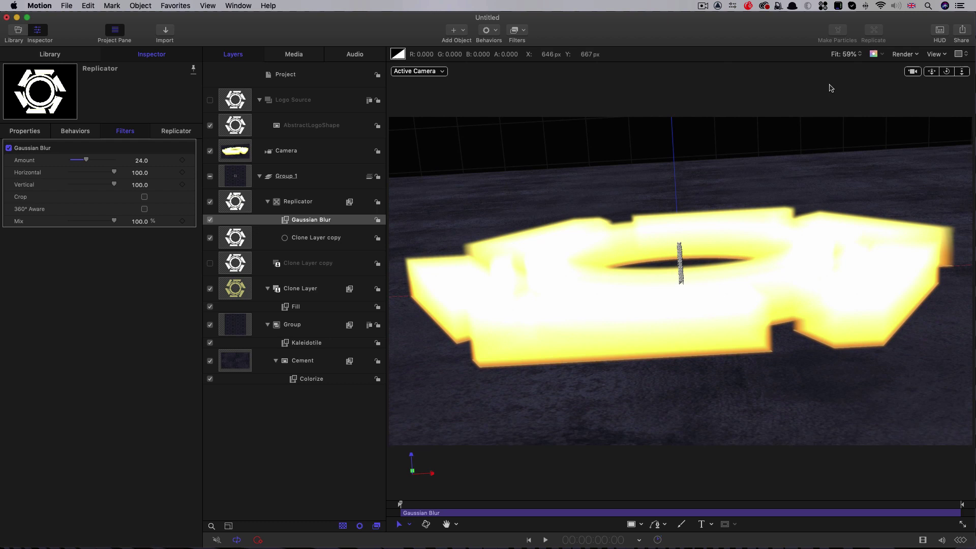
{"action": "left_click", "coordinate": [142, 160]}
{"action": "type", "text": "32"}
{"action": "key", "text": "Return"}
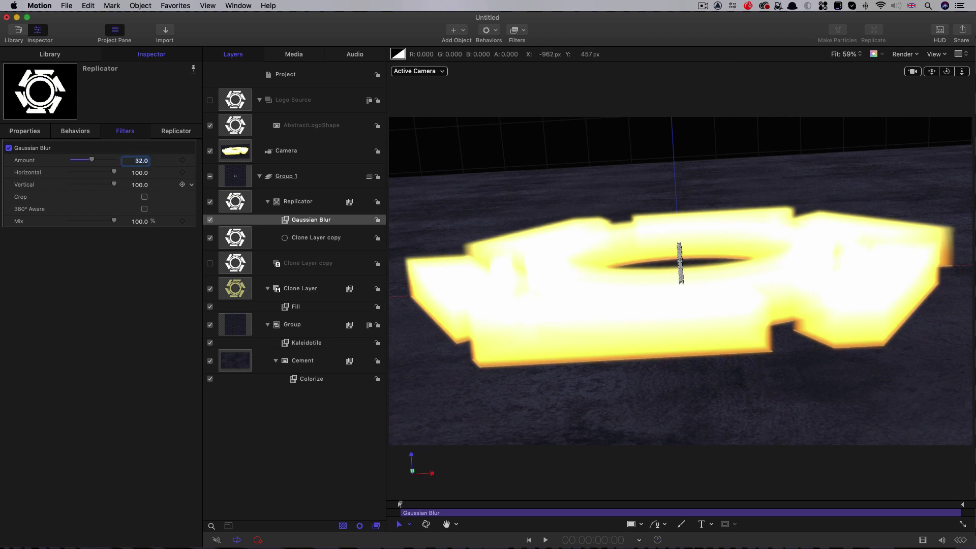
{"action": "mouse_move", "coordinate": [946, 72]}
{"action": "left_mouse_down"}
{"action": "mouse_move", "coordinate": [818, 89]}
{"action": "mouse_move", "coordinate": [777, 109]}
{"action": "mouse_move", "coordinate": [808, 82]}
{"action": "left_mouse_up"}
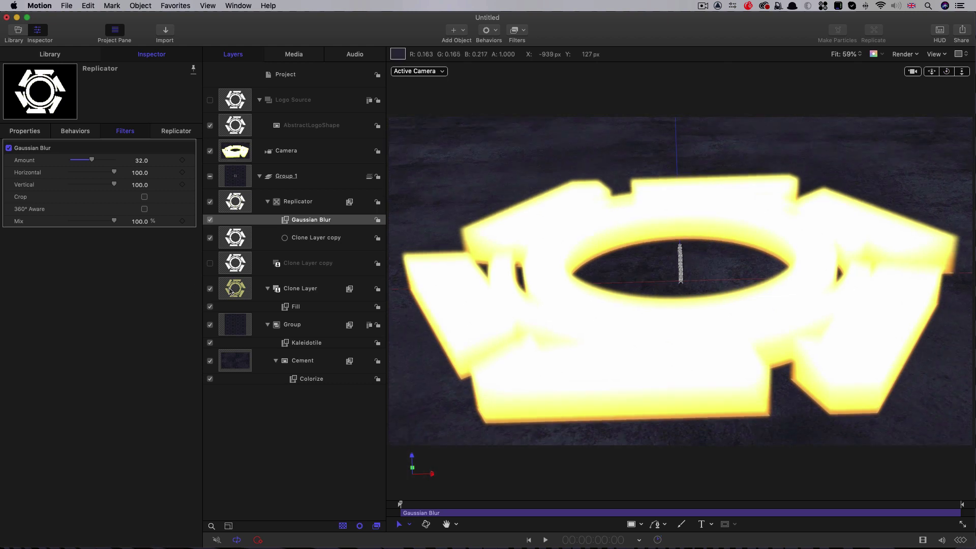
Duplicate the Clone Layer, move the copy above the Replicator and set its Z to 75
{"action": "left_click", "coordinate": [231, 291]}
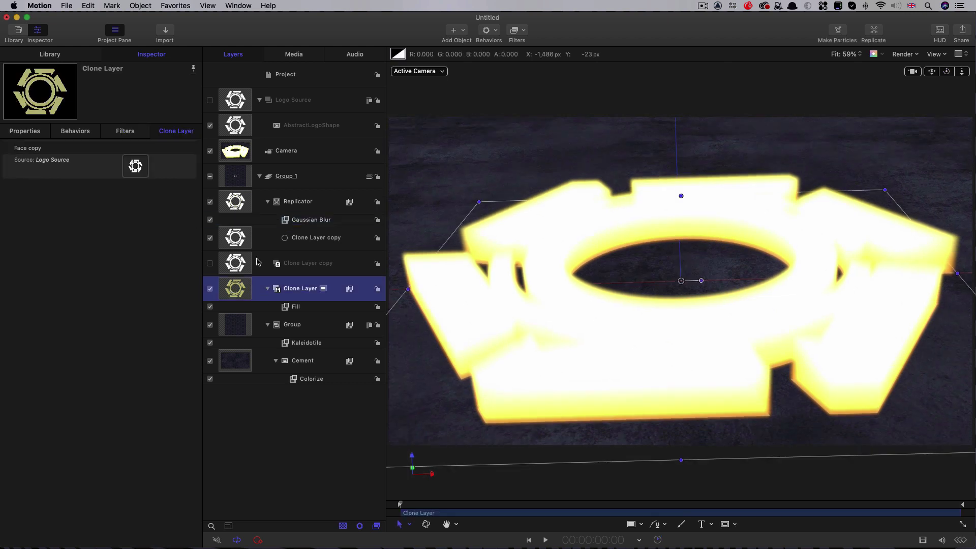
{"action": "right_click", "coordinate": [236, 288]}
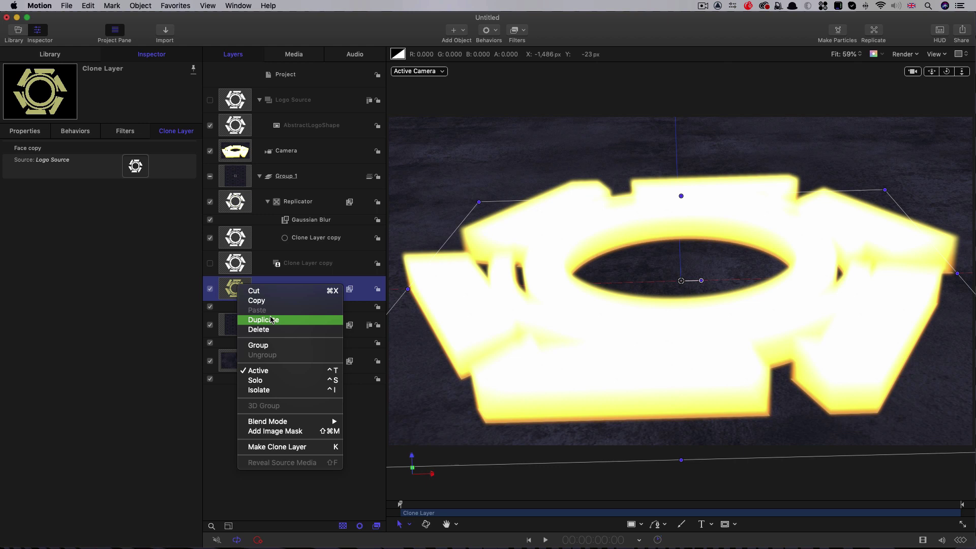
{"action": "left_click", "coordinate": [272, 319]}
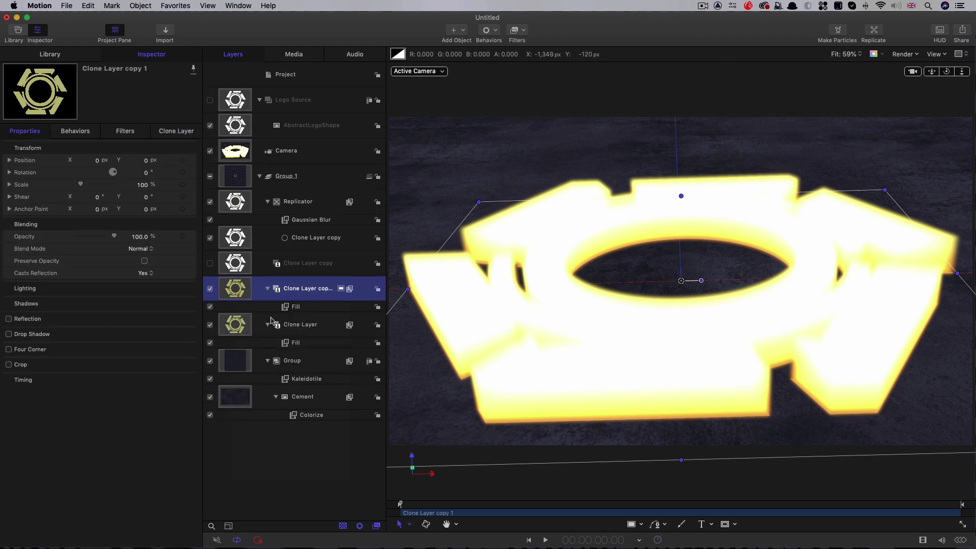
{"action": "key", "text": "super+bracketright"}
{"action": "key", "text": "super+bracketright"}
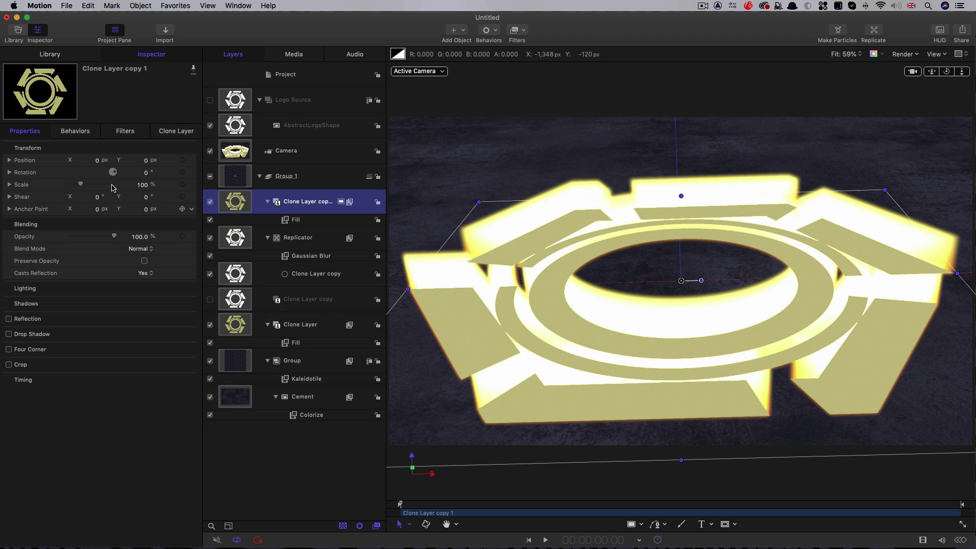
{"action": "left_click", "coordinate": [9, 161]}
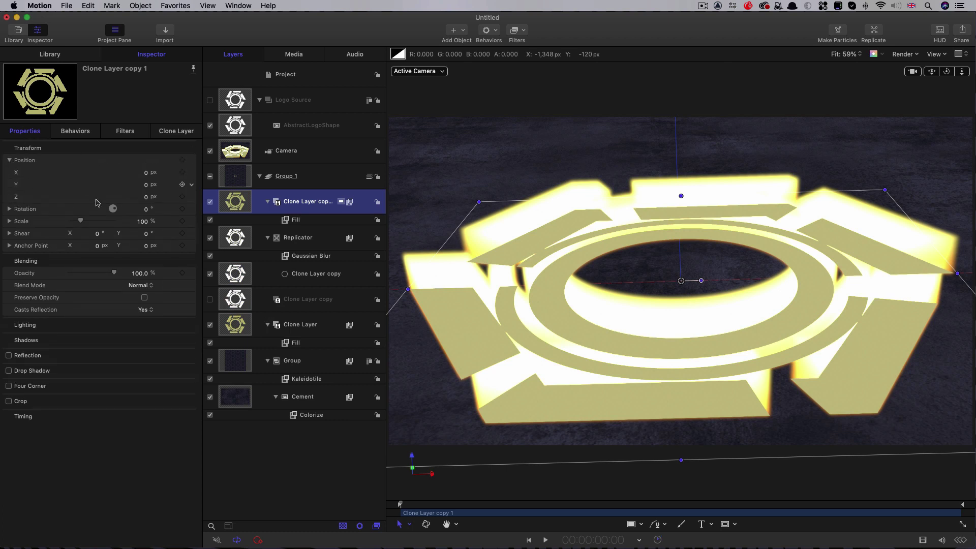
{"action": "left_click", "coordinate": [146, 197]}
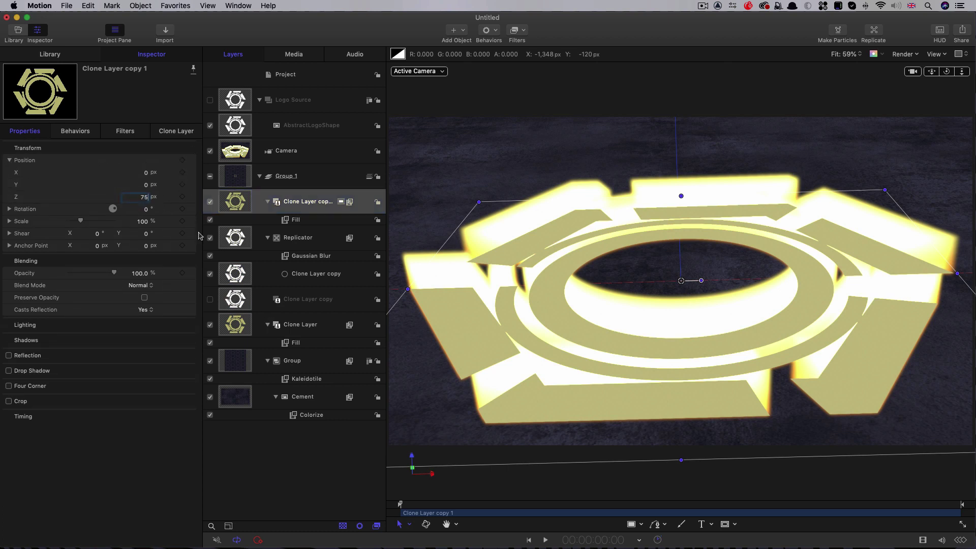
{"action": "key", "text": "Return"}
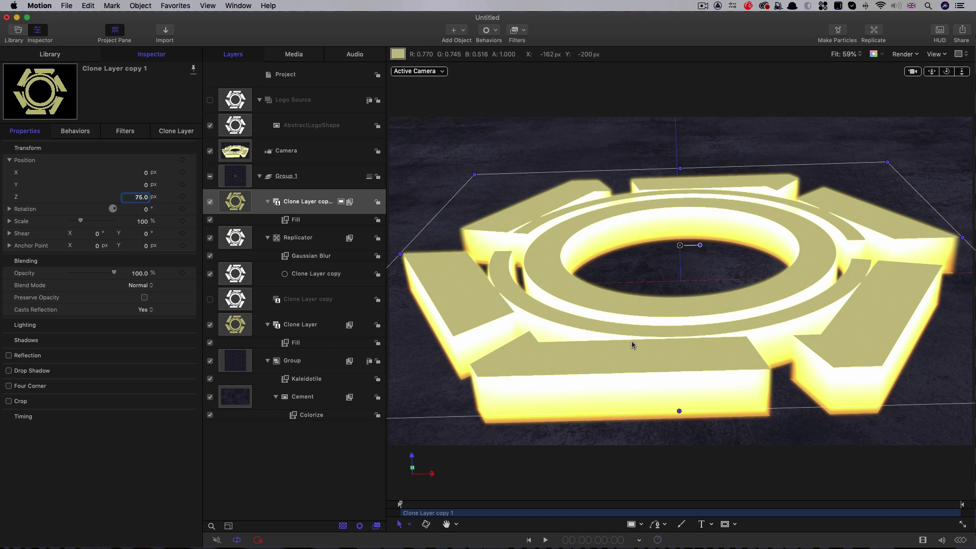
Set Clone Layer copy 1's Fill filter colour to a dark slate blue
{"action": "left_click", "coordinate": [125, 131]}
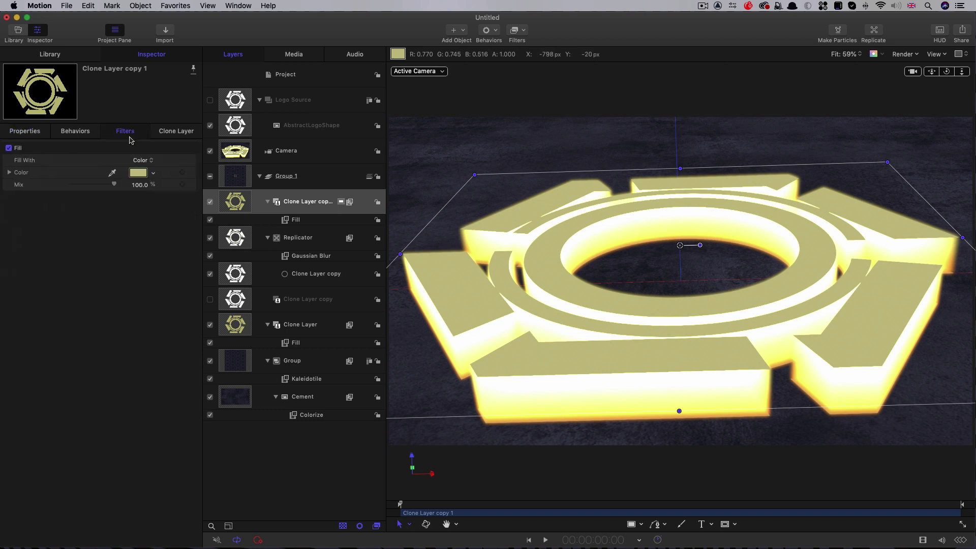
{"action": "left_click", "coordinate": [138, 173]}
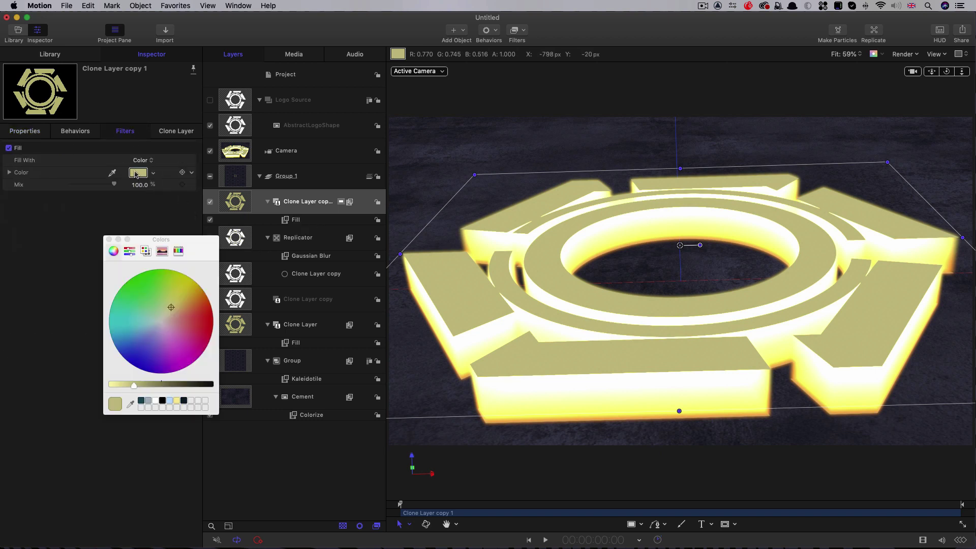
{"action": "left_click_drag", "start_coordinate": [172, 309], "coordinate": [152, 332]}
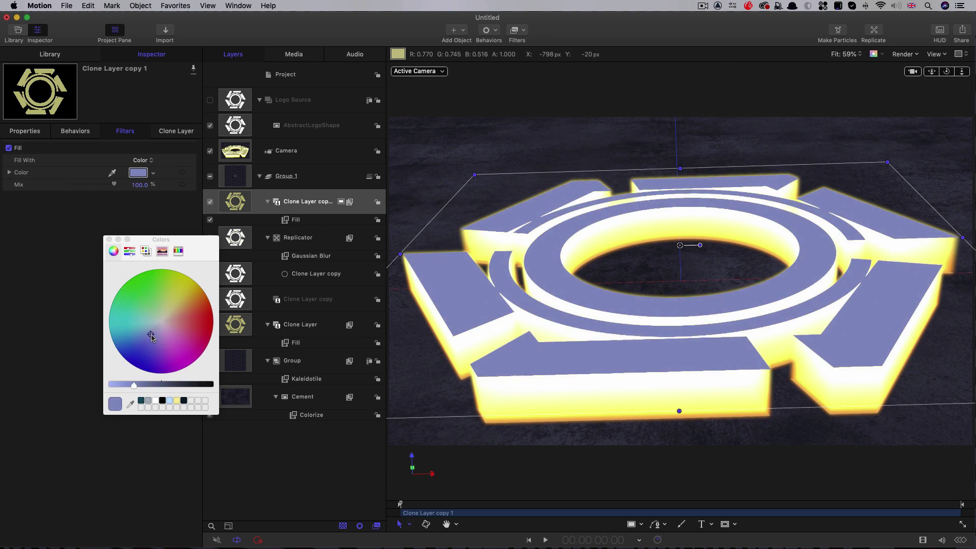
{"action": "left_click_drag", "start_coordinate": [134, 387], "coordinate": [176, 390]}
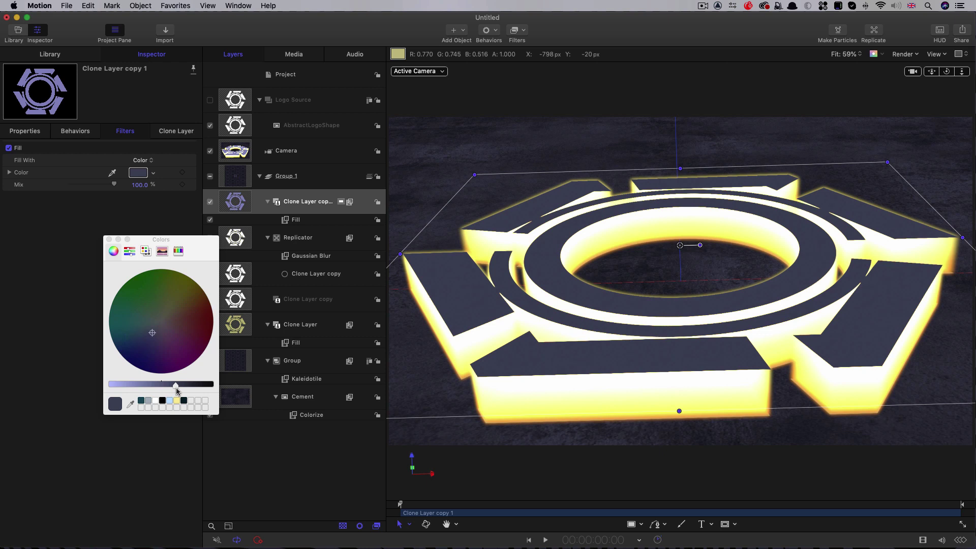
Rename Group 1 to Main and Replicator to Replicator Glow
{"action": "key", "text": "Escape"}
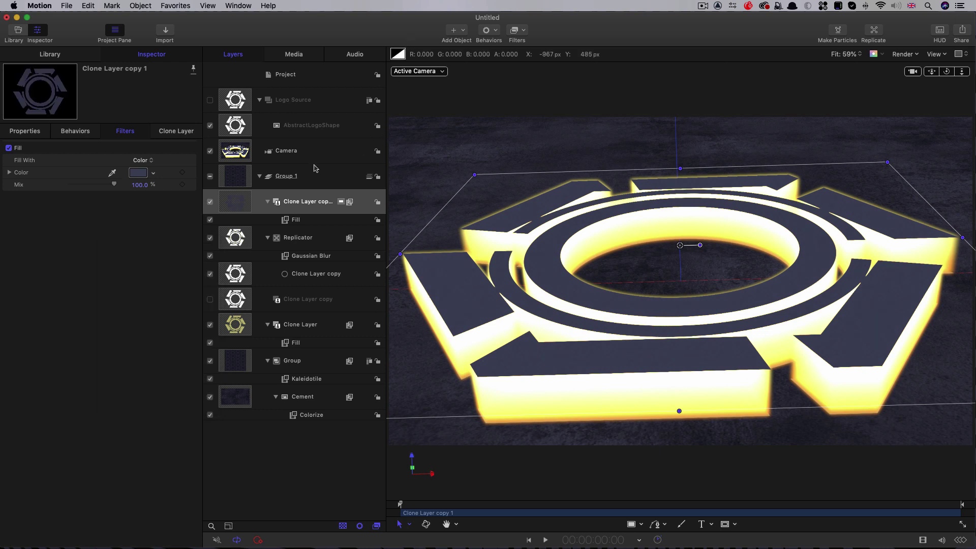
{"action": "double_click", "coordinate": [287, 176]}
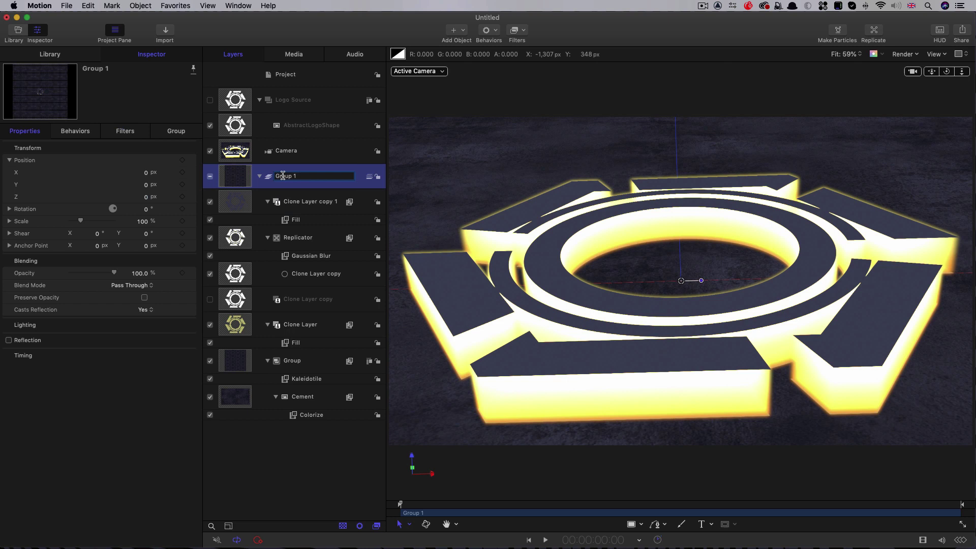
{"action": "type", "text": "Main"}
{"action": "key", "text": "Return"}
{"action": "left_click", "coordinate": [308, 239]}
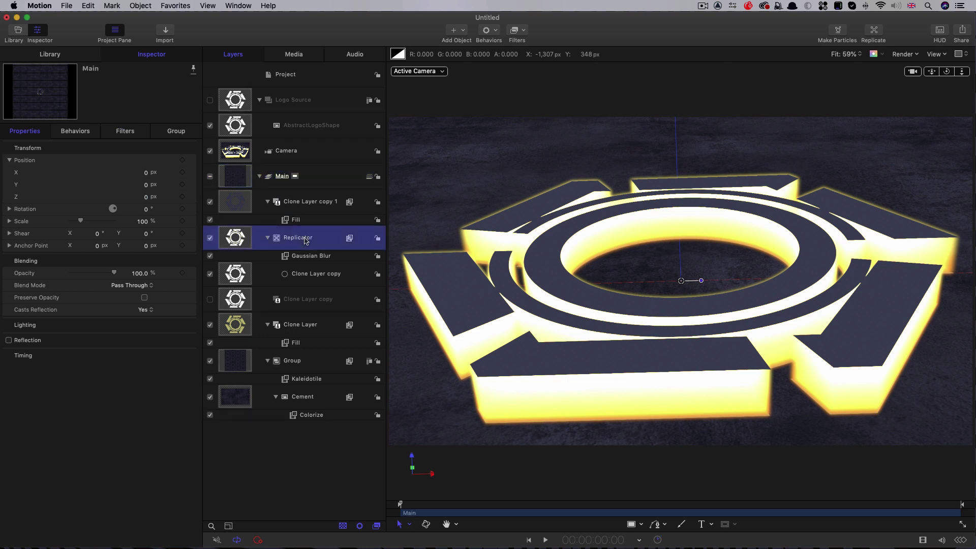
{"action": "left_click", "coordinate": [325, 235]}
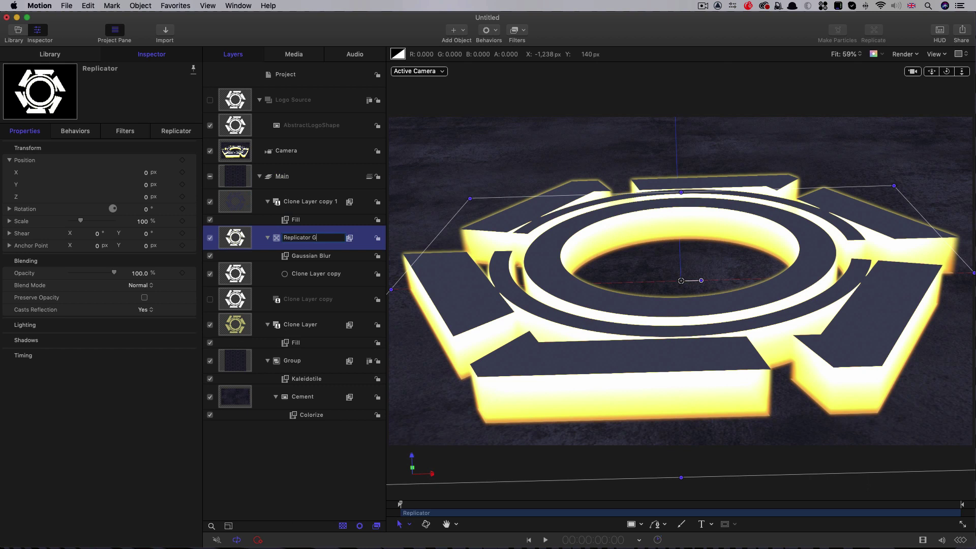
{"action": "type", "text": "Glow"}
{"action": "left_click", "coordinate": [231, 325]}
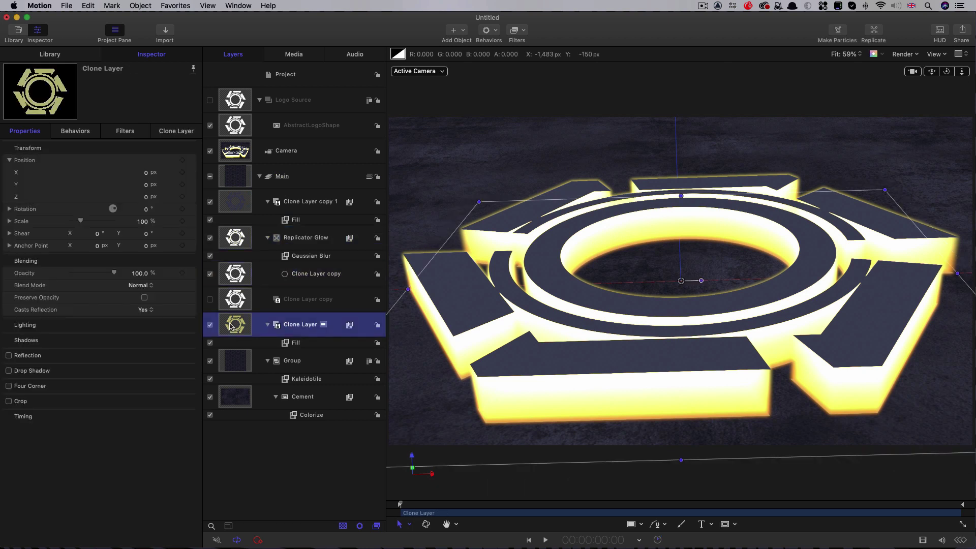
Rename Clone Layer to Floor Glow, Clone Layer copy 1 to Face, and Group to Wall
{"action": "left_click", "coordinate": [296, 326]}
{"action": "type", "text": "Floor Glow"}
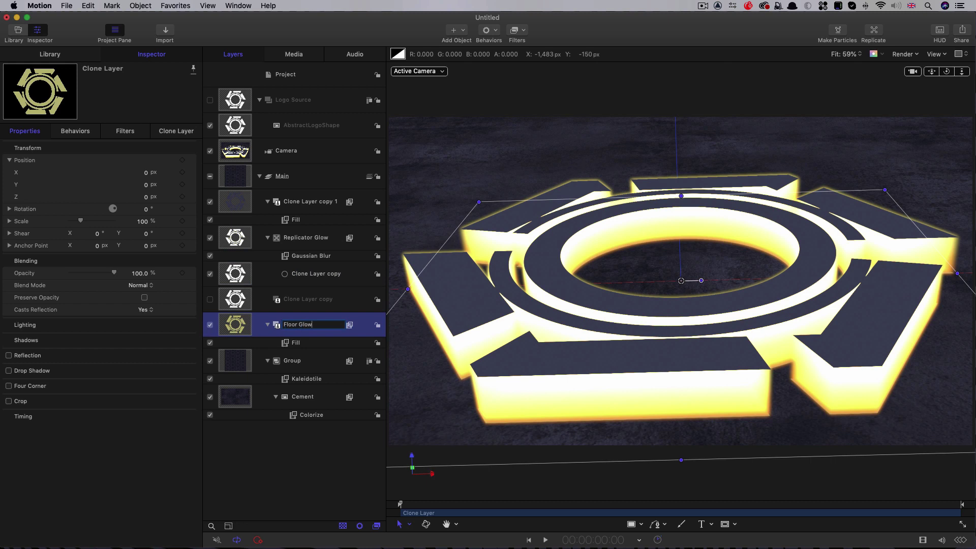
{"action": "key", "text": "Return"}
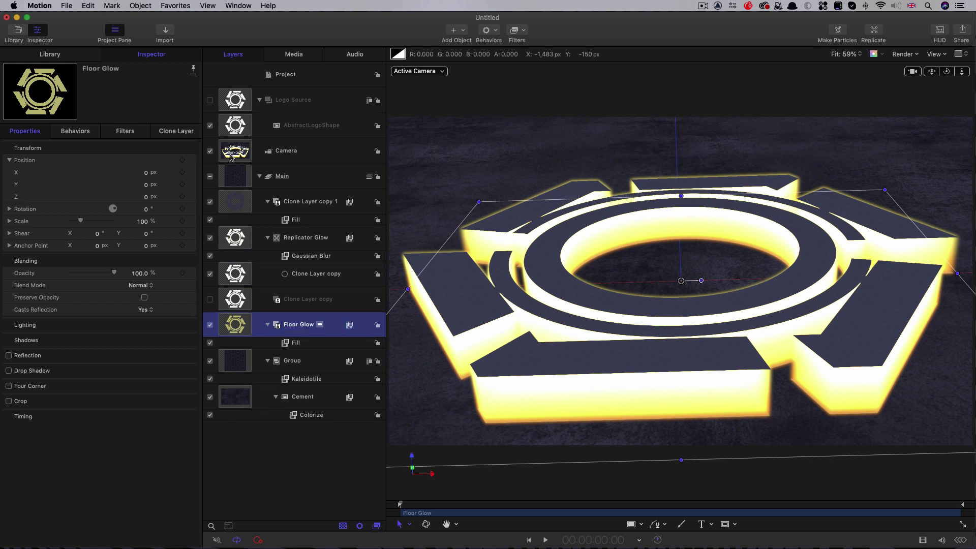
{"action": "left_click", "coordinate": [307, 201]}
{"action": "left_click", "coordinate": [308, 201]}
{"action": "type", "text": "Face"}
{"action": "key", "text": "Return"}
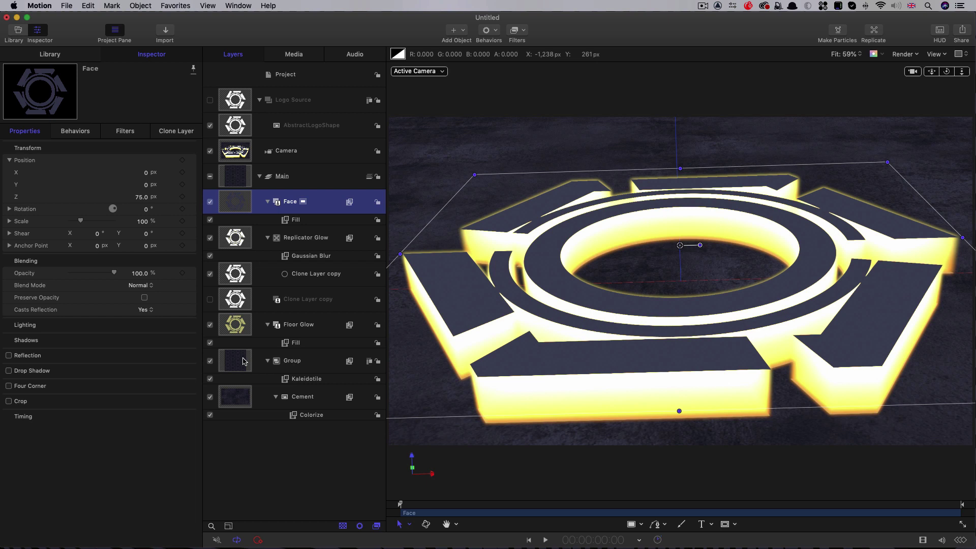
{"action": "double_click", "coordinate": [293, 362]}
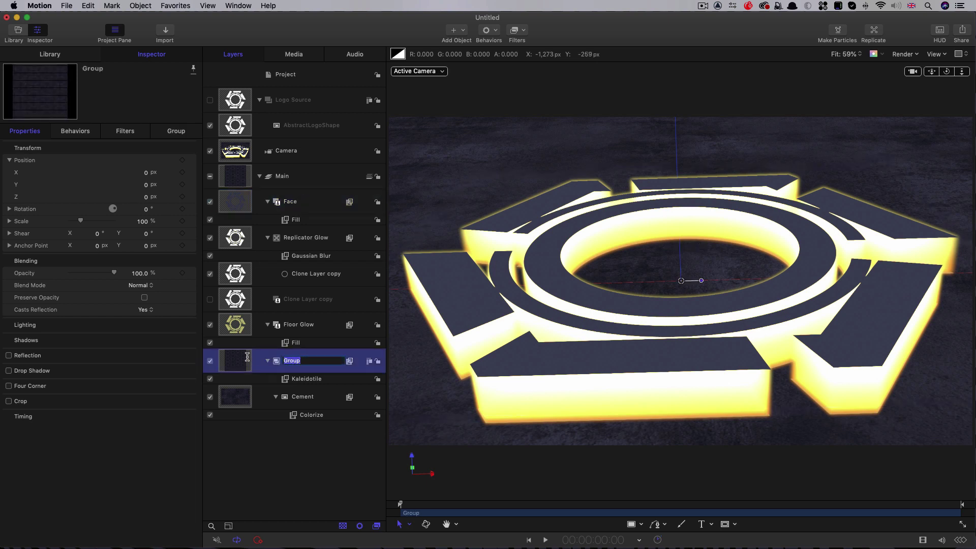
{"action": "type", "text": "Wall"}
{"action": "key", "text": "Return"}
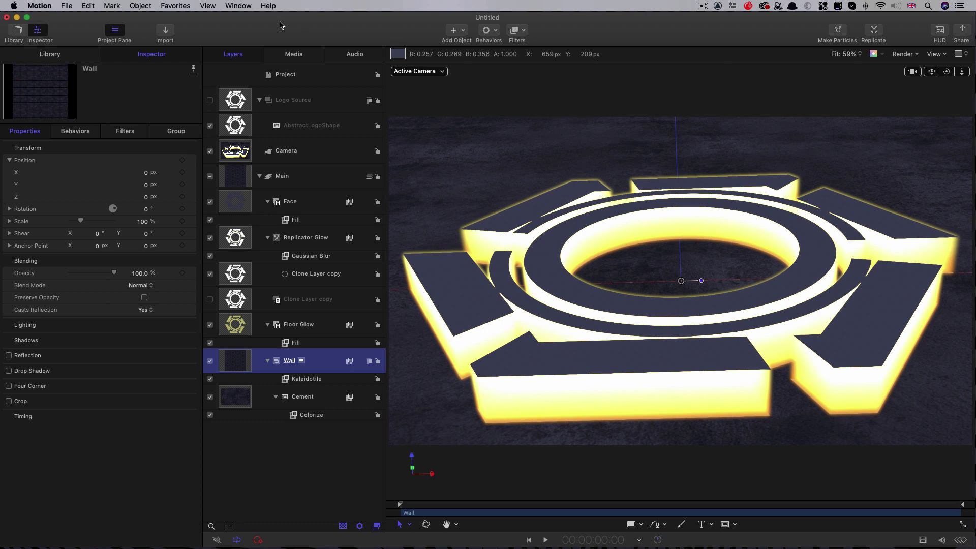
Add a Light to the scene and set Lighting Shading to Off on Floor Glow and Replicator Glow
{"action": "left_click", "coordinate": [461, 32]}
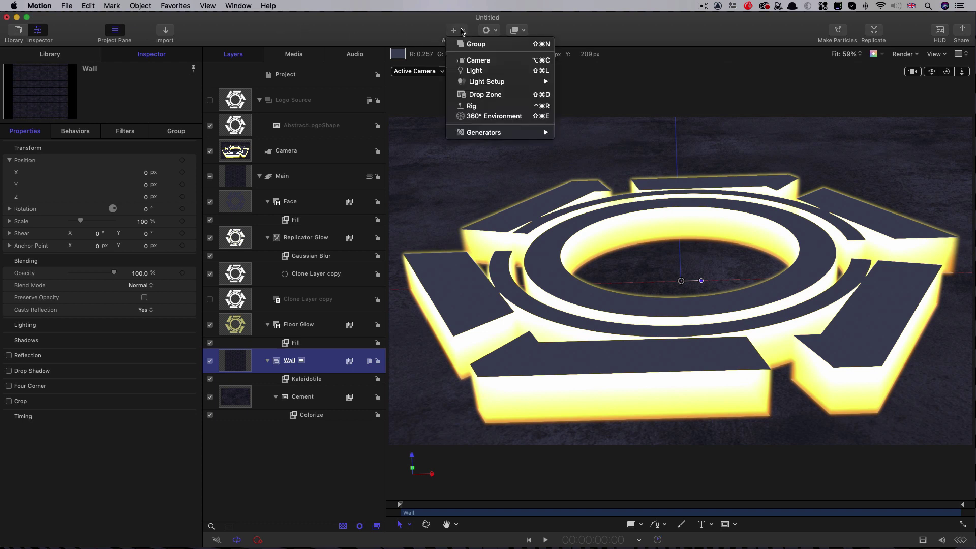
{"action": "left_click", "coordinate": [468, 69]}
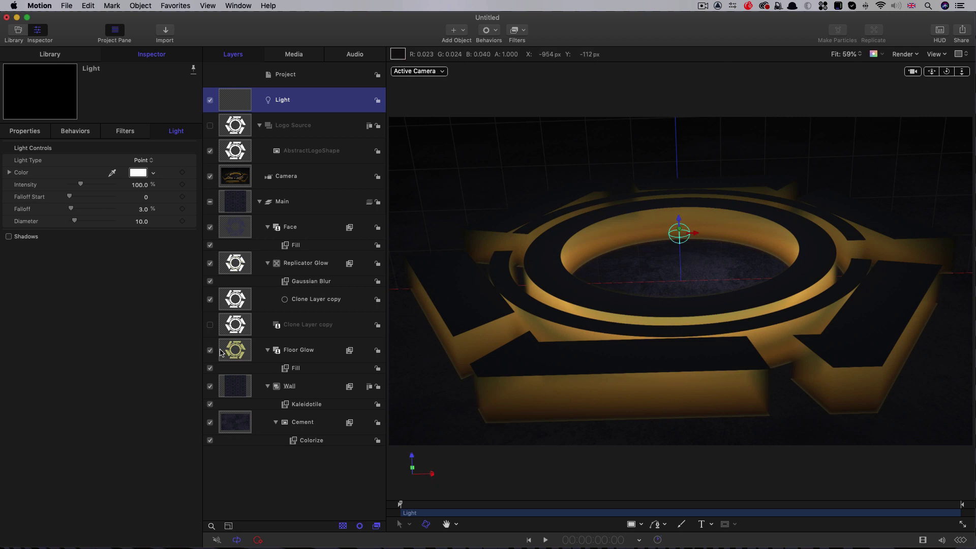
{"action": "left_click", "coordinate": [235, 350]}
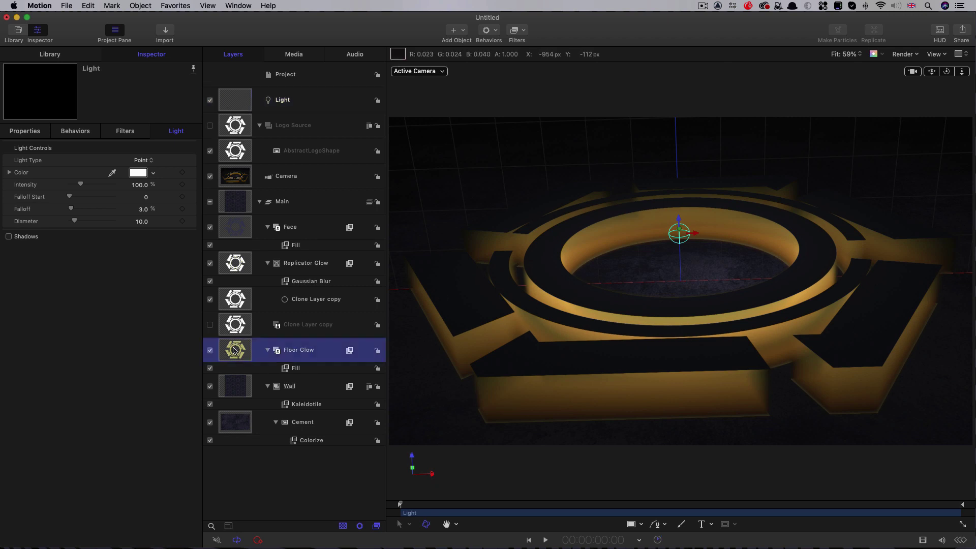
{"action": "left_click", "coordinate": [28, 132]}
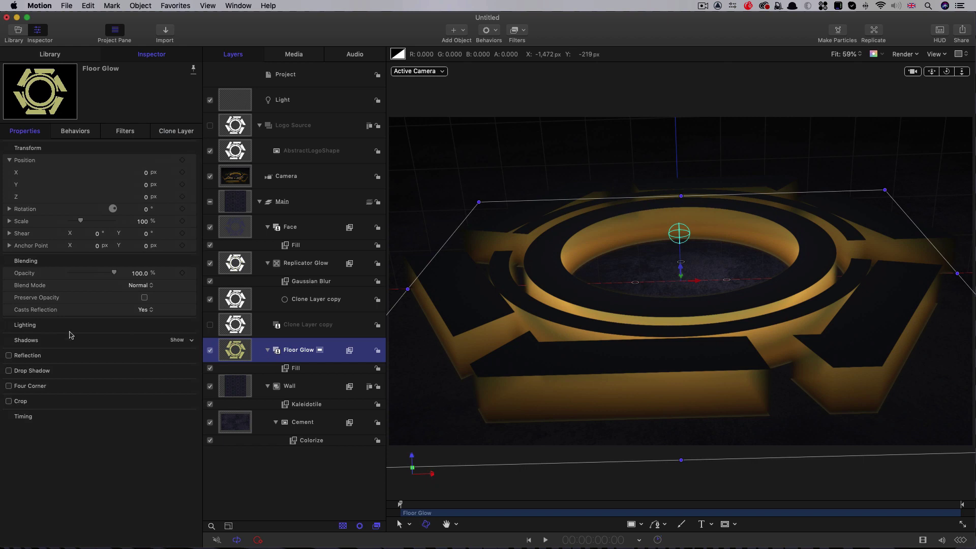
{"action": "left_click", "coordinate": [174, 324]}
{"action": "left_click", "coordinate": [140, 337]}
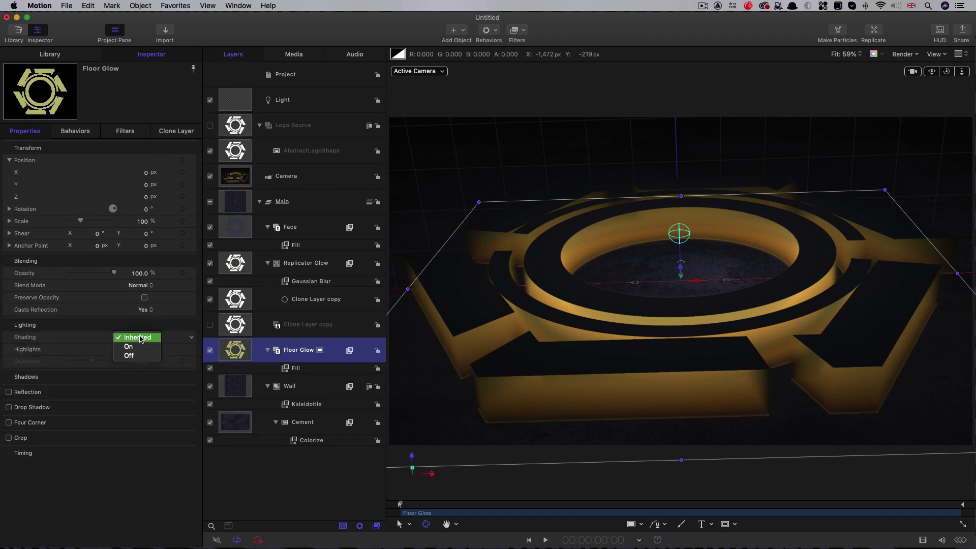
{"action": "left_click", "coordinate": [140, 357]}
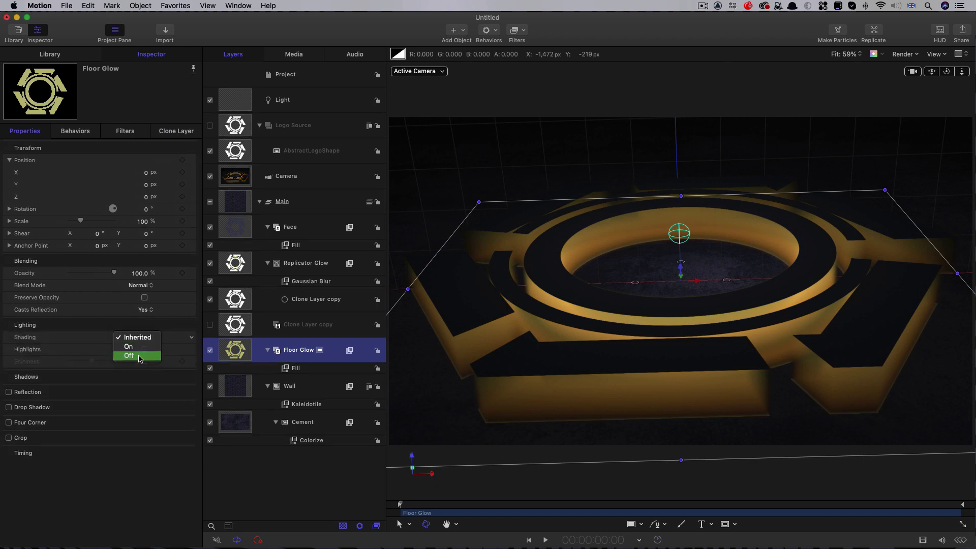
{"action": "left_click", "coordinate": [235, 262]}
{"action": "left_click", "coordinate": [143, 337]}
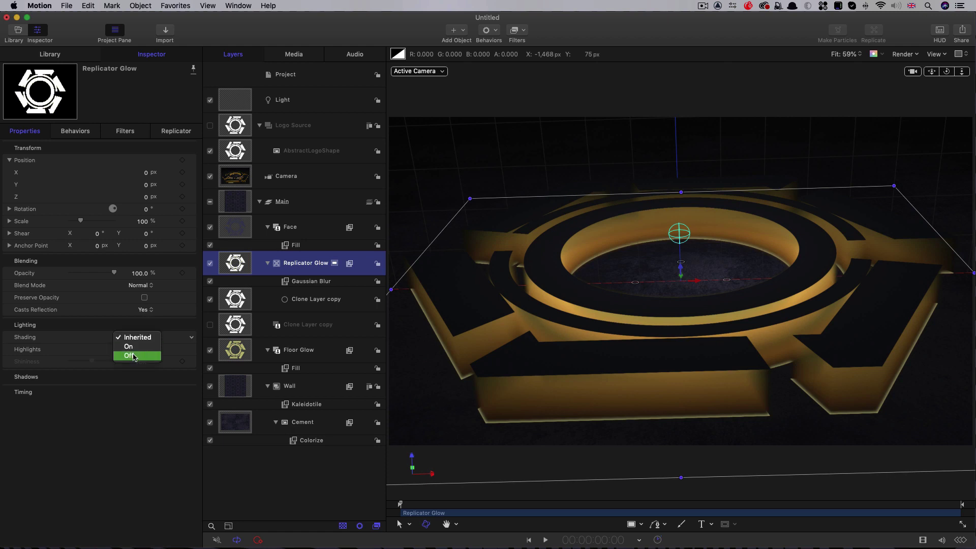
{"action": "left_click", "coordinate": [133, 356]}
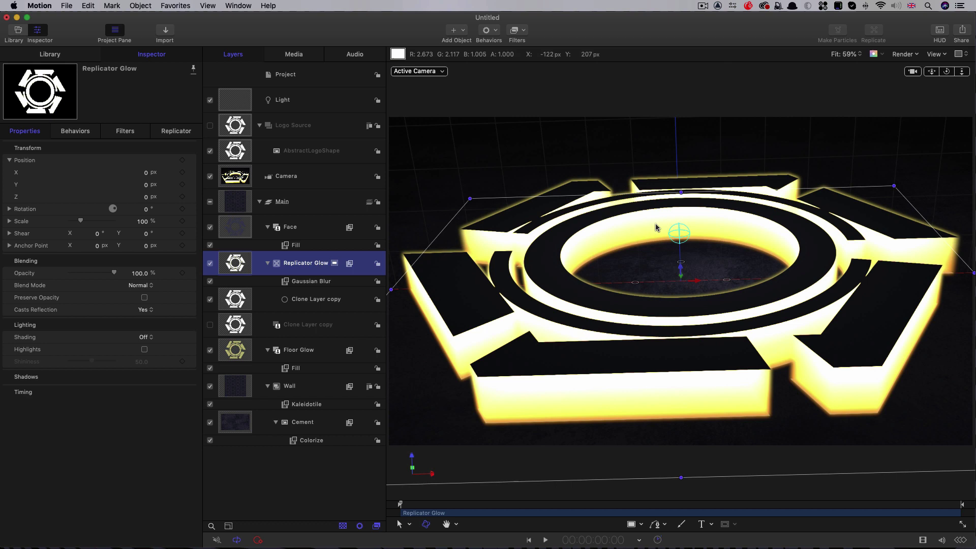
Set the Light's Z position to 150 and its intensity to 60%
{"action": "left_click", "coordinate": [235, 100]}
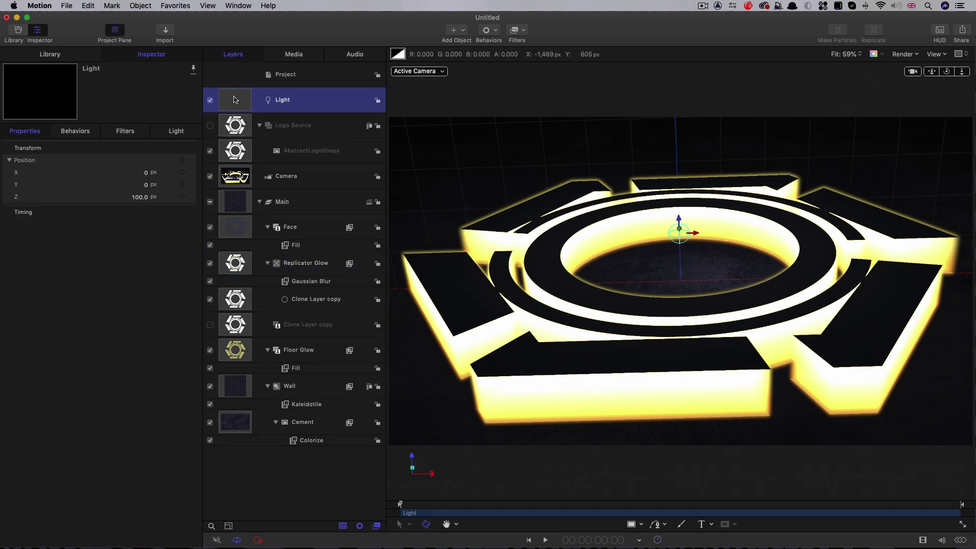
{"action": "left_click", "coordinate": [139, 197]}
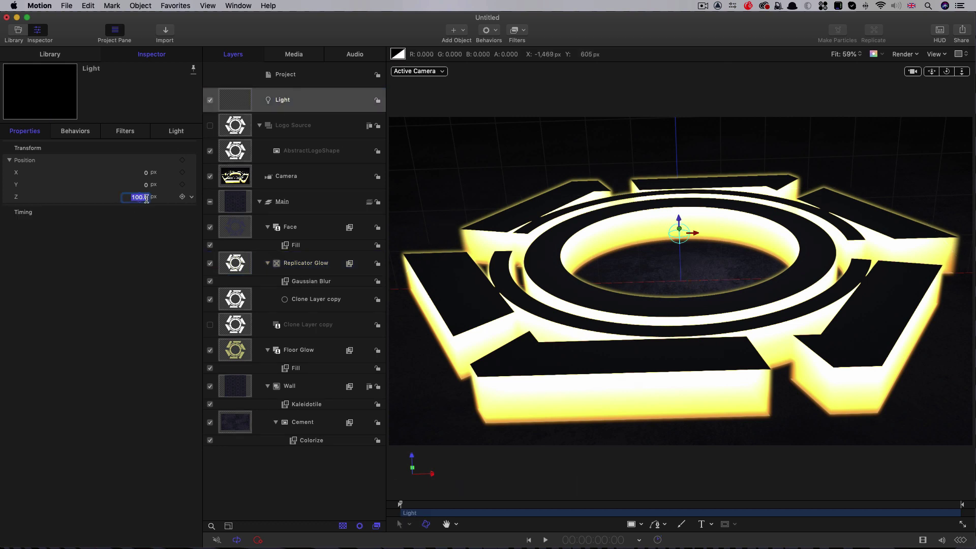
{"action": "type", "text": "150"}
{"action": "key", "text": "Return"}
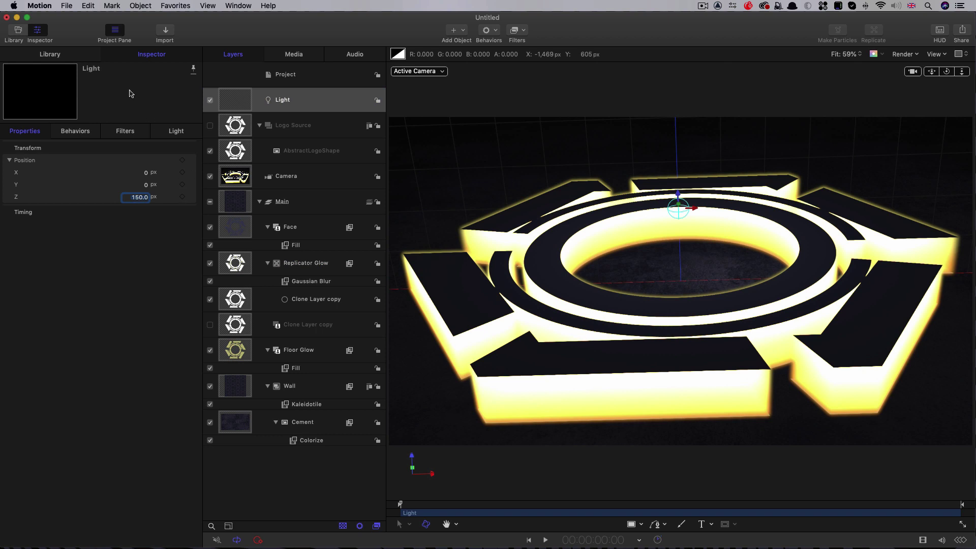
{"action": "left_click", "coordinate": [176, 131]}
{"action": "left_click", "coordinate": [141, 185]}
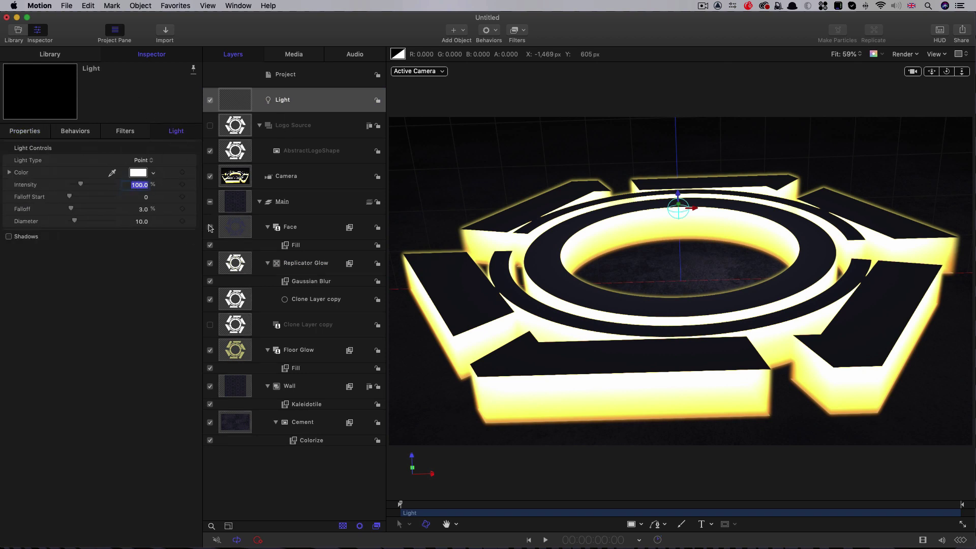
{"action": "type", "text": "60"}
{"action": "key", "text": "Return"}
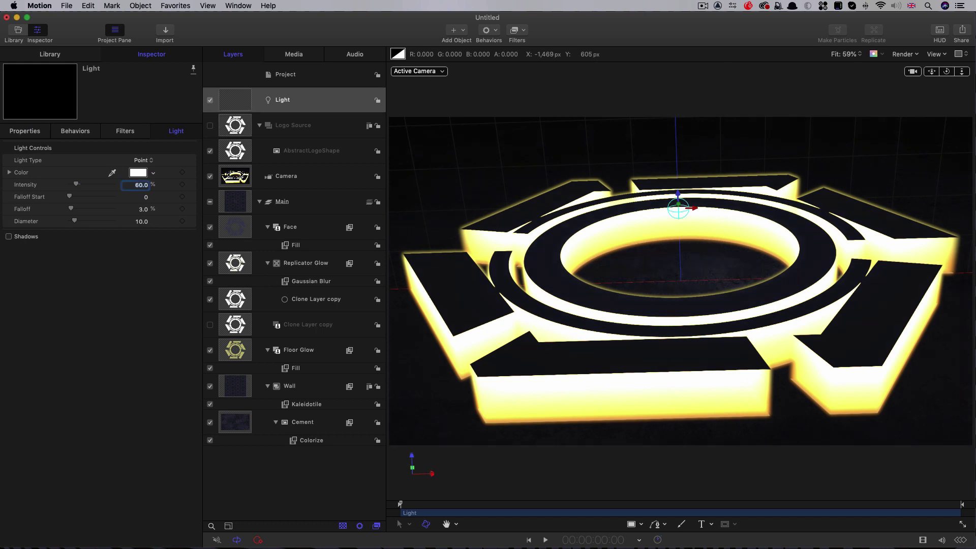
Duplicate the Light and position the copy at X -400, Y 400
{"action": "right_click", "coordinate": [239, 97]}
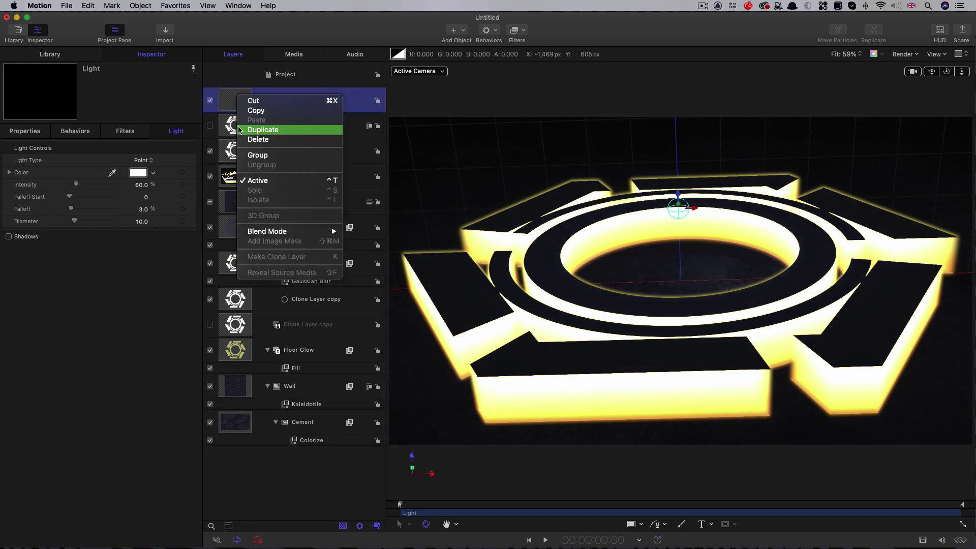
{"action": "left_click", "coordinate": [262, 130]}
{"action": "left_click", "coordinate": [26, 131]}
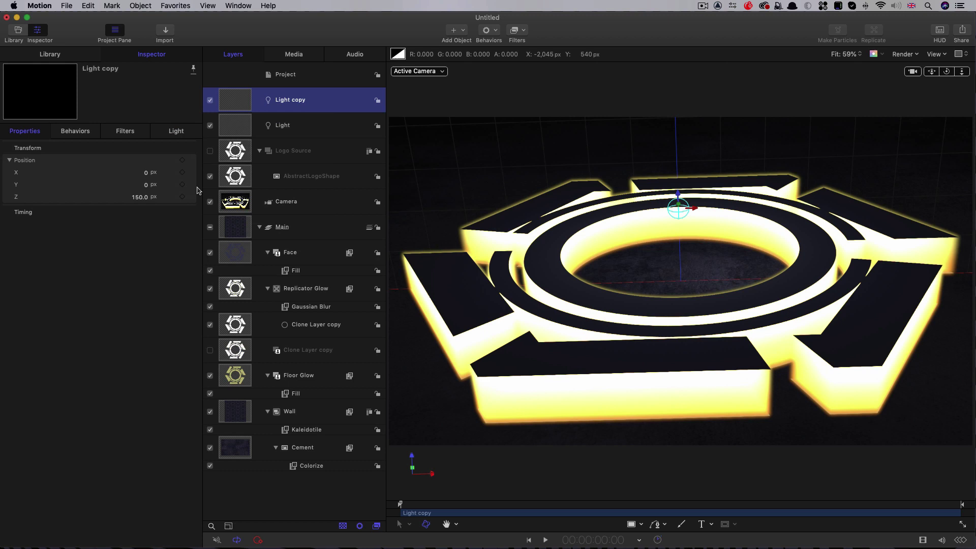
{"action": "left_click", "coordinate": [146, 173]}
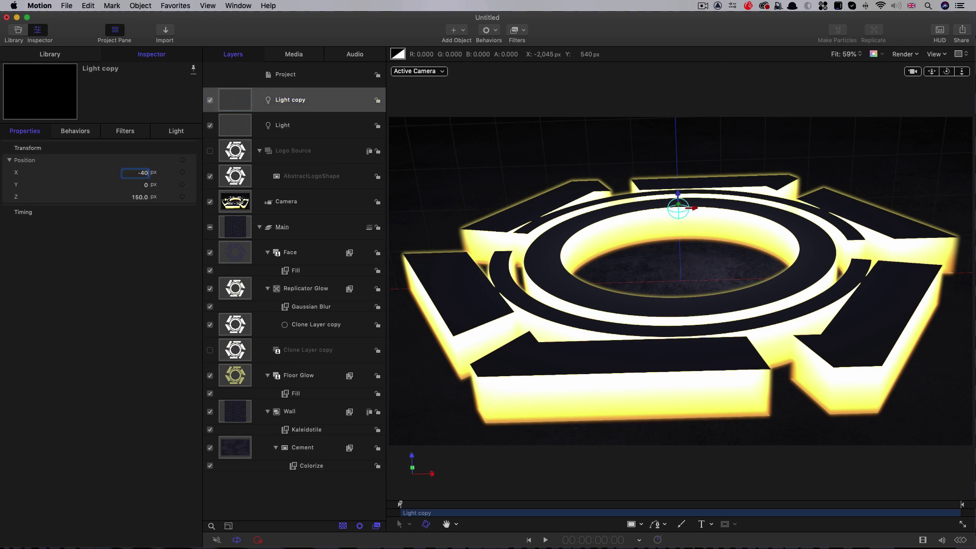
{"action": "type", "text": "-400"}
{"action": "key", "text": "Tab"}
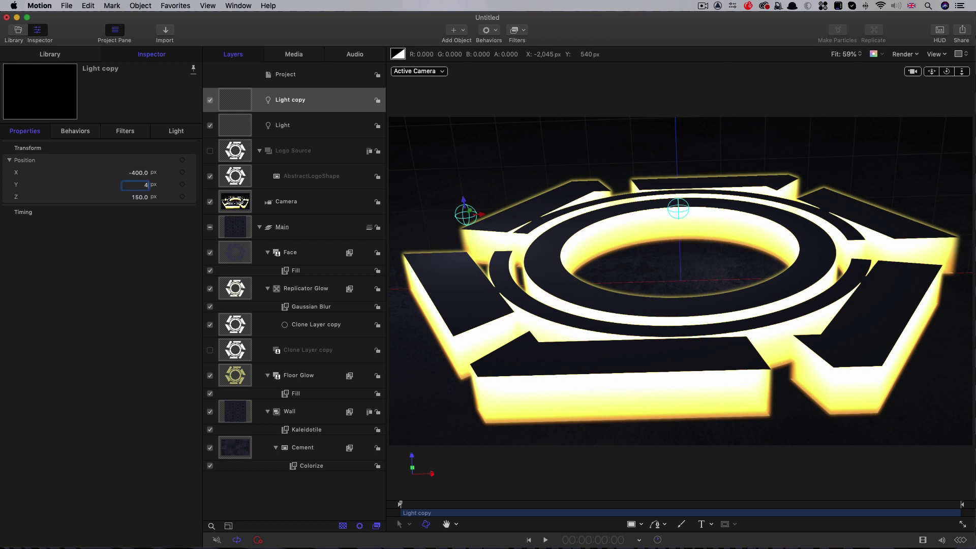
{"action": "key", "text": "Return"}
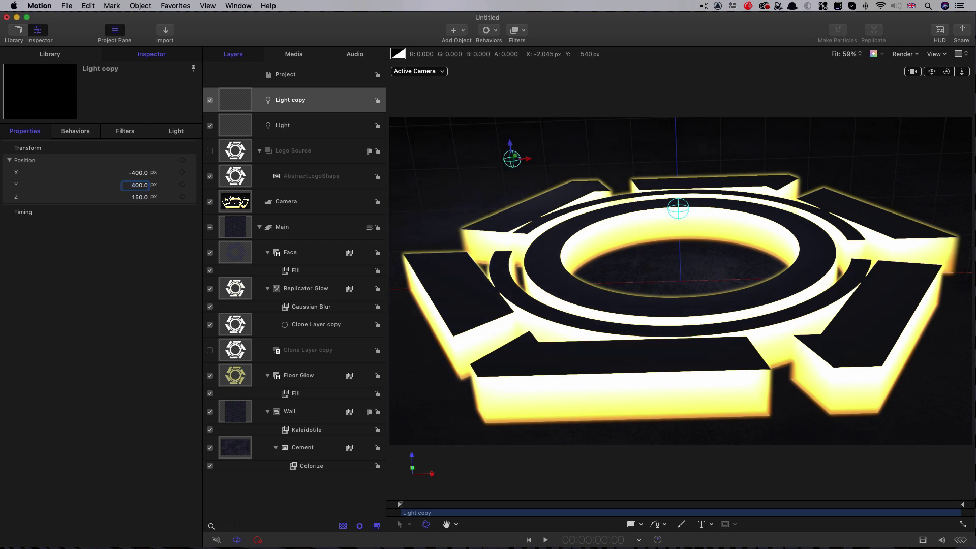
Duplicate Light copy into a third light positioned at X 400, Y -400
{"action": "right_click", "coordinate": [243, 96]}
{"action": "left_click", "coordinate": [118, 151]}
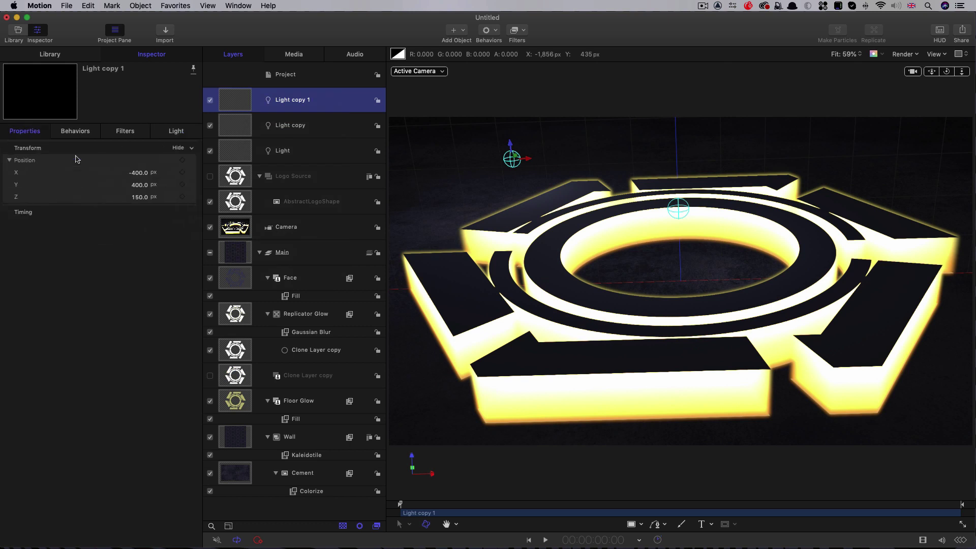
{"action": "left_click", "coordinate": [138, 172]}
{"action": "type", "text": "40"}
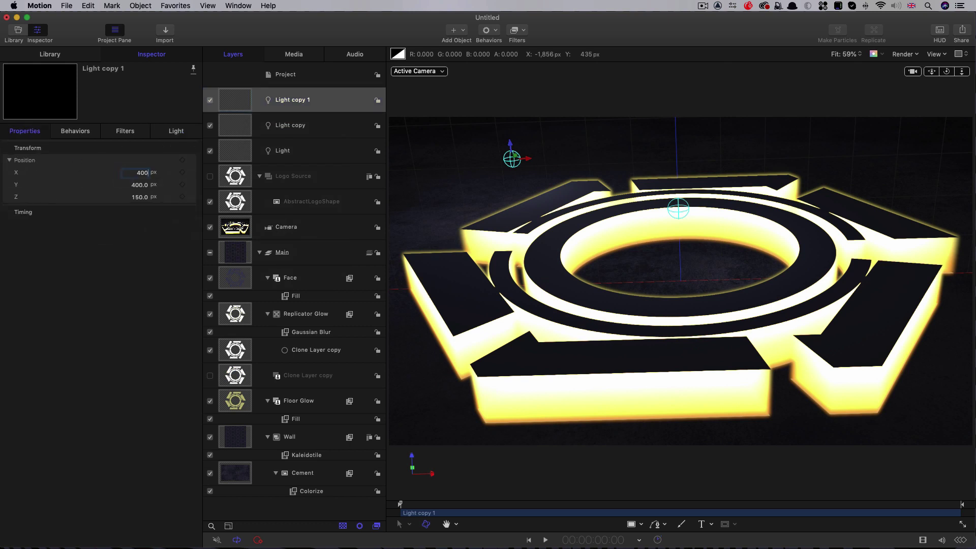
{"action": "key", "text": "Tab"}
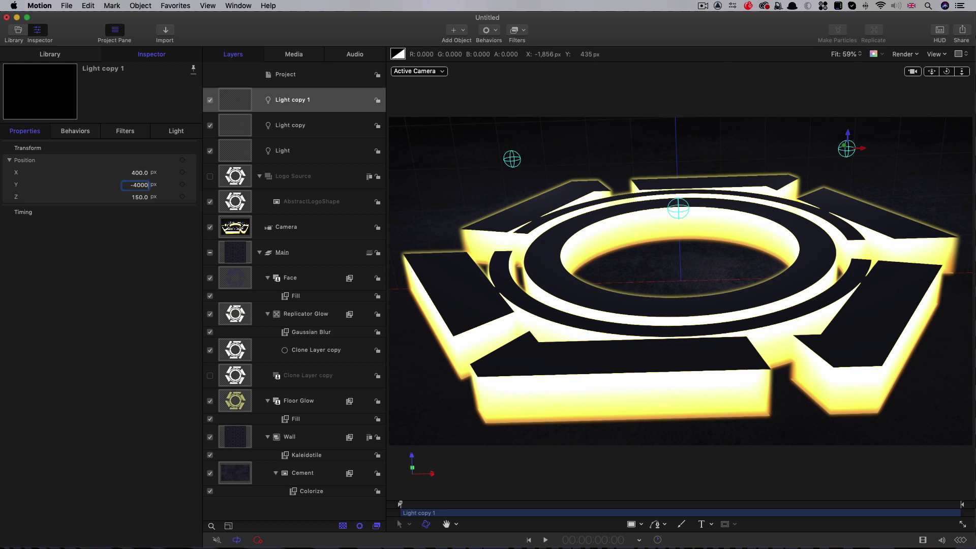
{"action": "key", "text": "Return"}
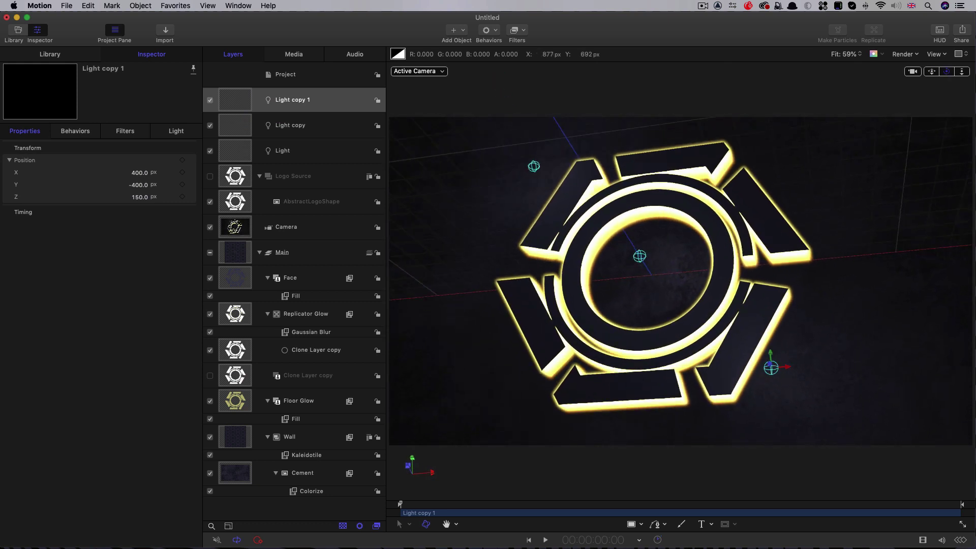
Turn off 3D Grid and 3D Scene Icons in the canvas View options
{"action": "left_click_drag", "start_coordinate": [946, 71], "coordinate": [948, 72]}
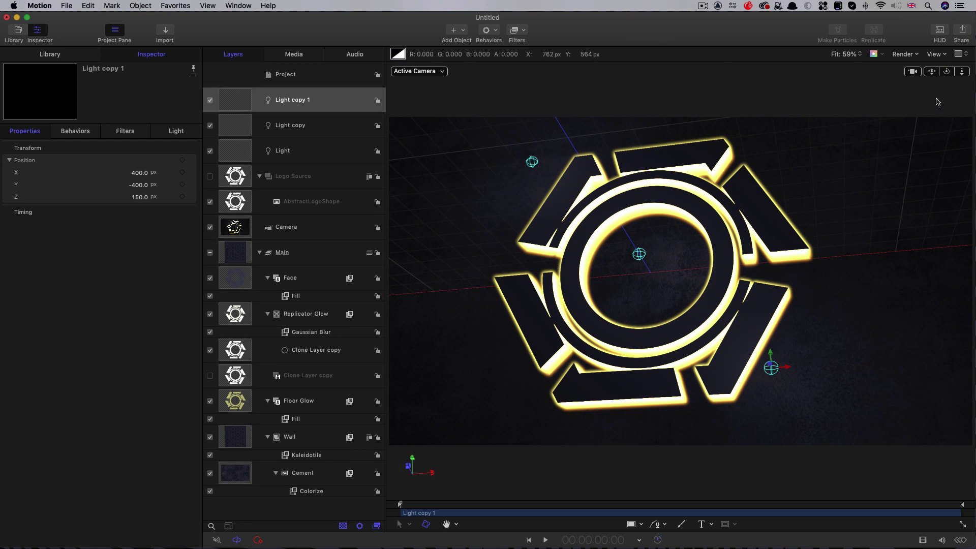
{"action": "left_click", "coordinate": [939, 54]}
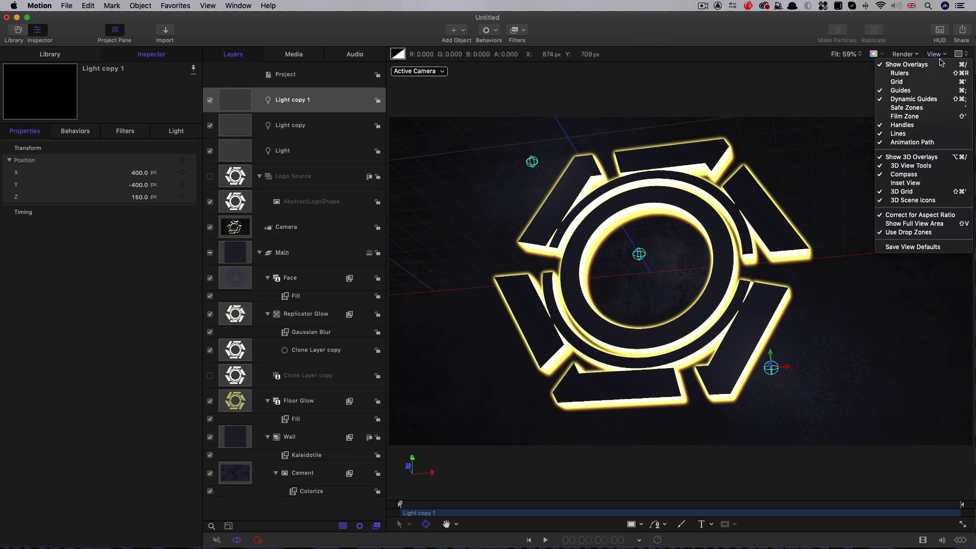
{"action": "left_click", "coordinate": [921, 192]}
{"action": "left_click", "coordinate": [938, 55]}
{"action": "left_click", "coordinate": [929, 200]}
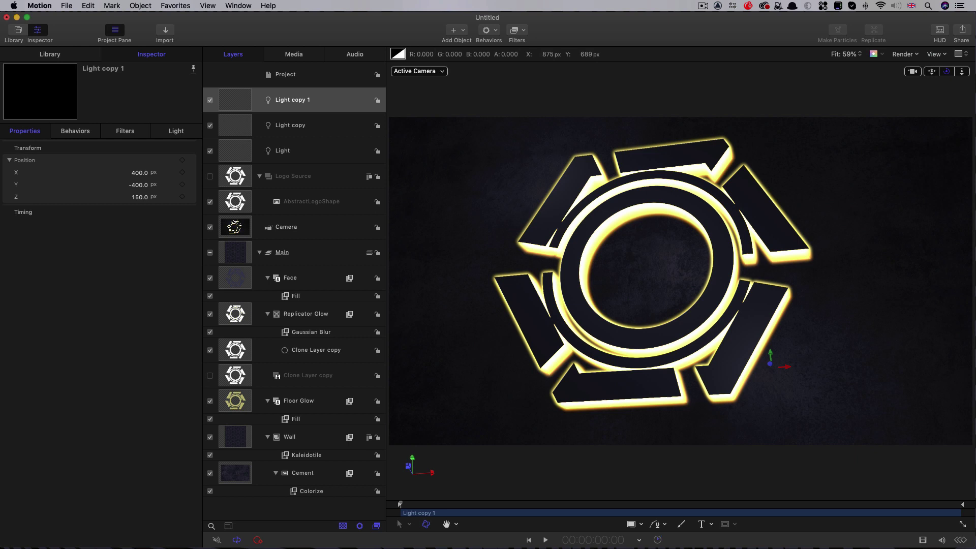
{"action": "left_click_drag", "start_coordinate": [946, 72], "coordinate": [962, 79]}
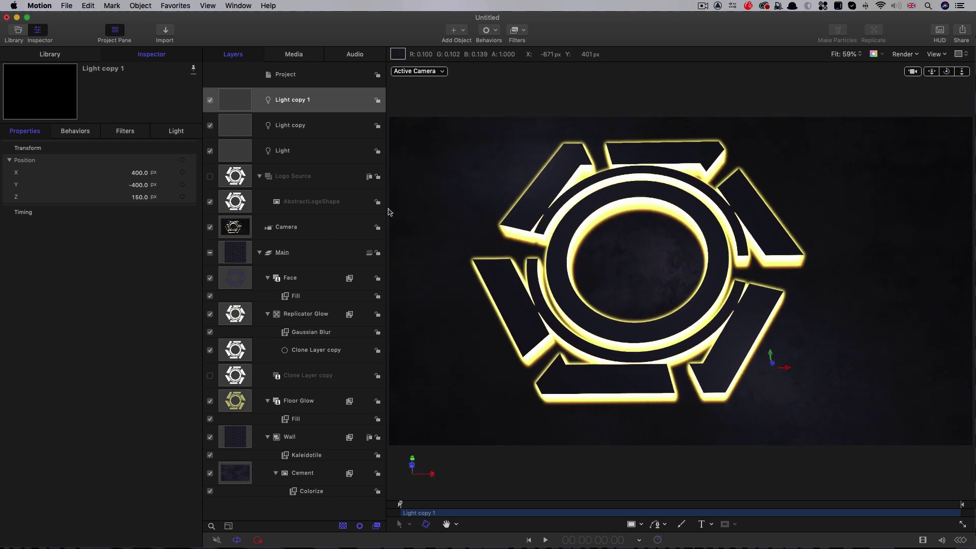
Adjust the brightness of the Cement Colorize filter's Remap White To lavender colour
{"action": "left_click", "coordinate": [294, 492]}
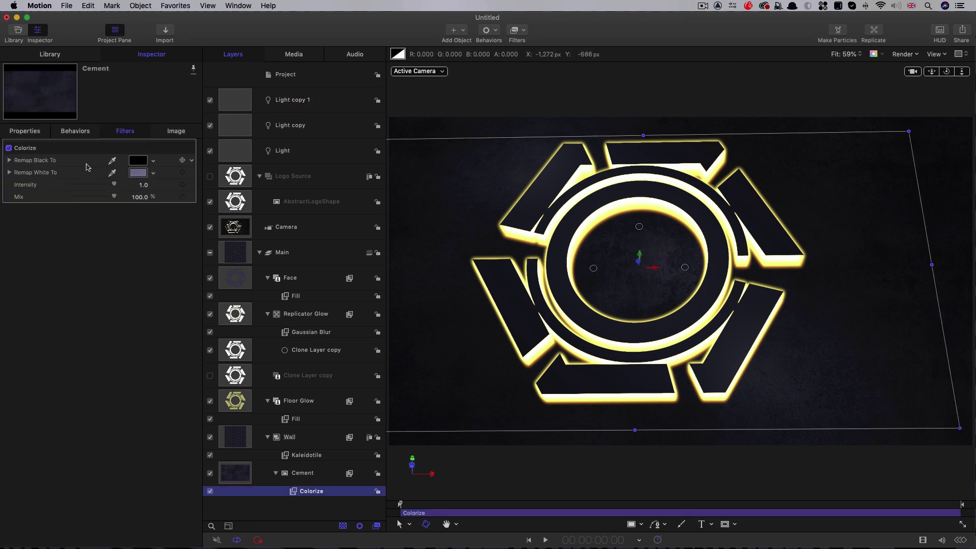
{"action": "left_click", "coordinate": [138, 173]}
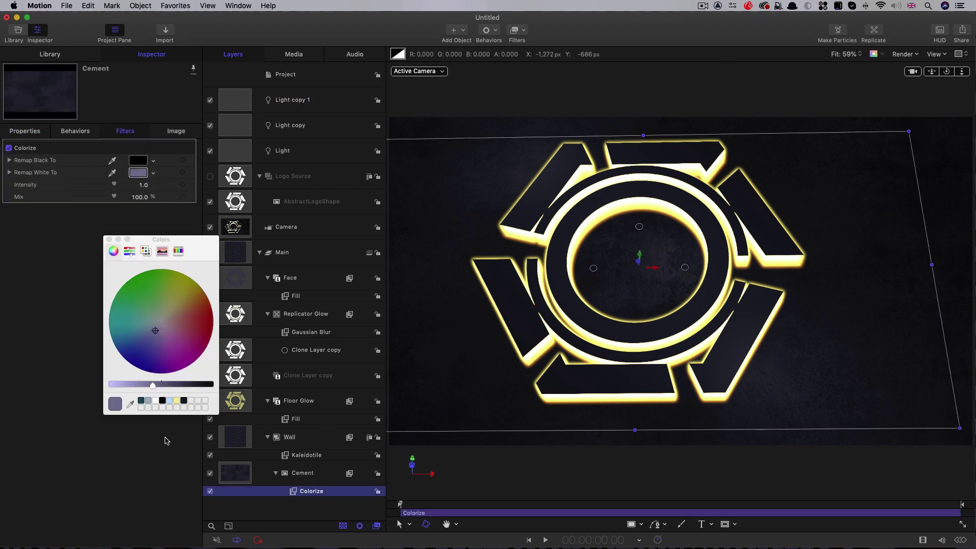
{"action": "left_click_drag", "start_coordinate": [155, 388], "coordinate": [132, 389]}
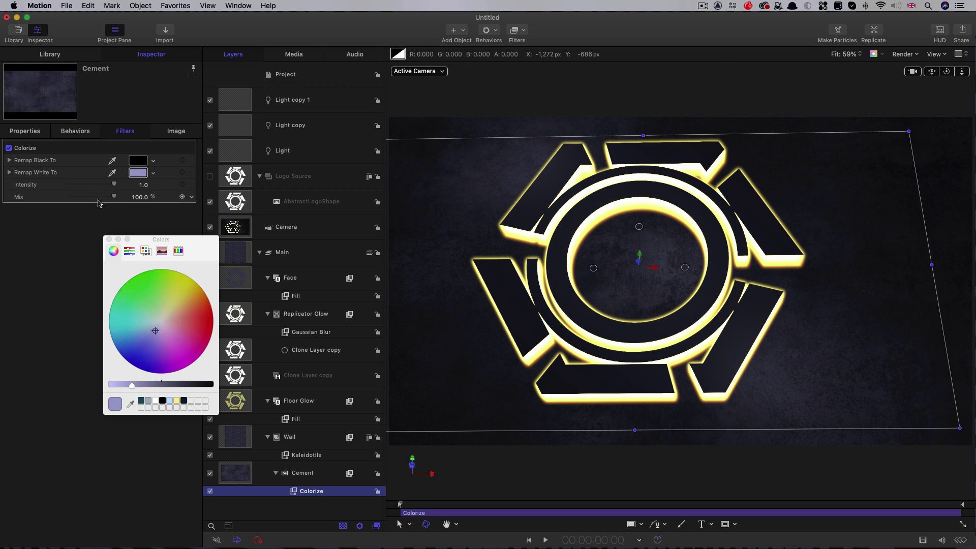
{"action": "left_click", "coordinate": [109, 239]}
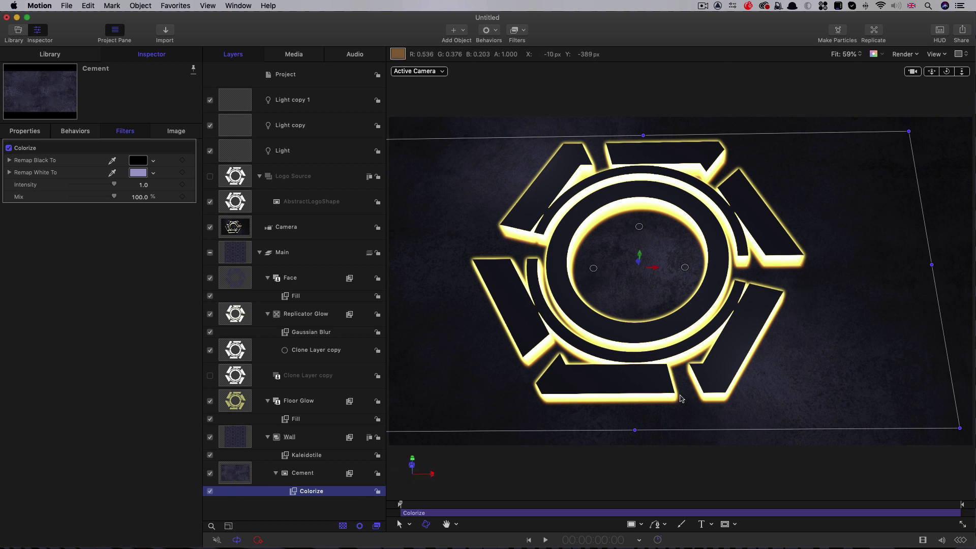
Paste a copy of the Cement layer directly above the Face layer
{"action": "left_click", "coordinate": [227, 474]}
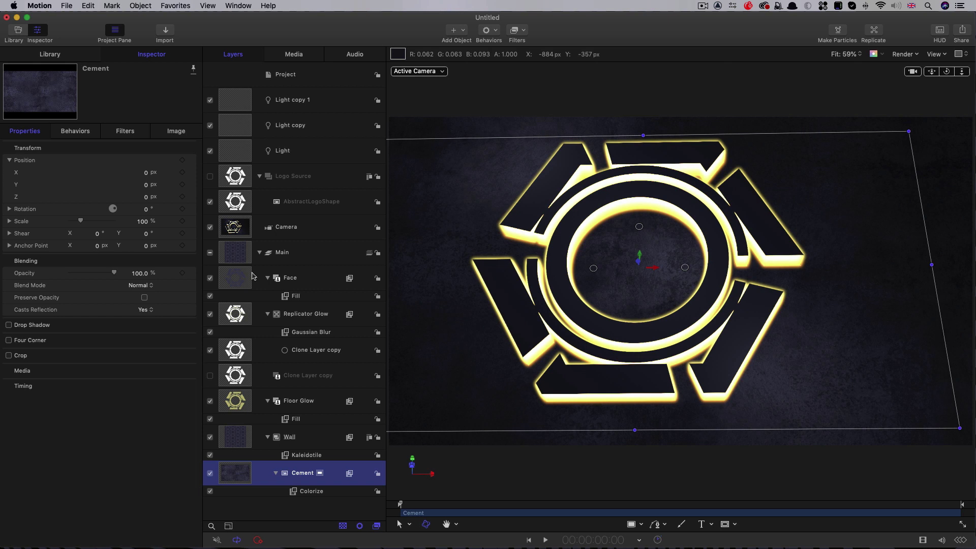
{"action": "left_click", "coordinate": [231, 254]}
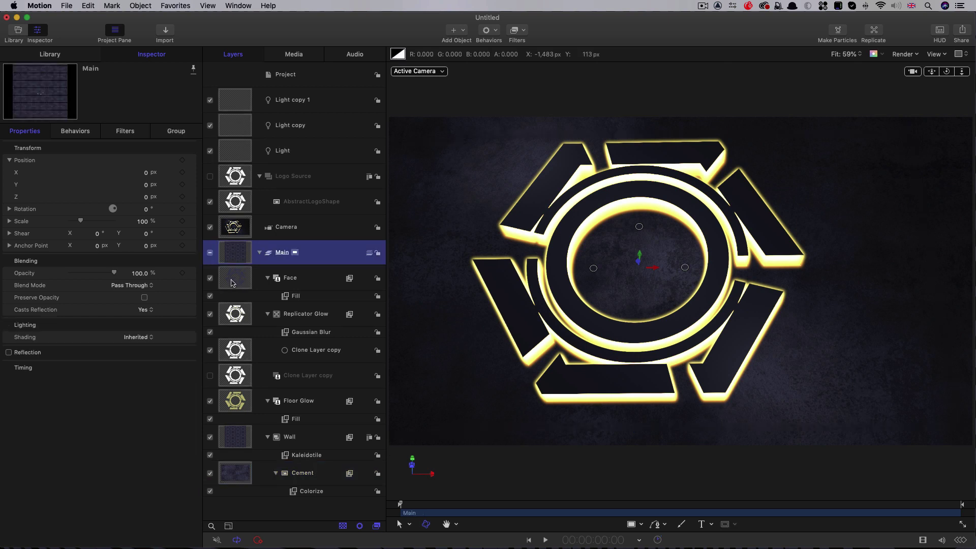
{"action": "left_click", "coordinate": [231, 282]}
{"action": "key", "text": "super+v"}
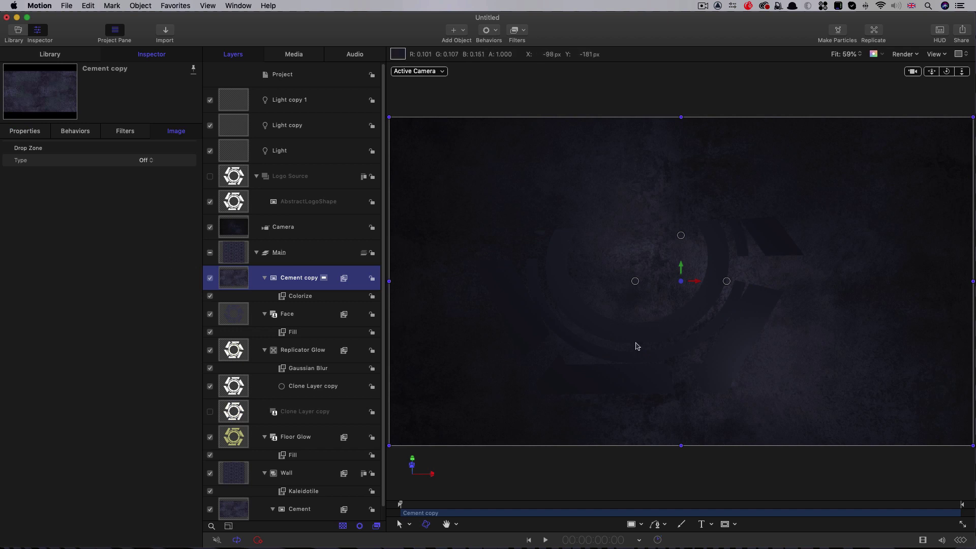
Add an Image Mask to Cement copy with Face as its mask source
{"action": "left_click", "coordinate": [234, 315]}
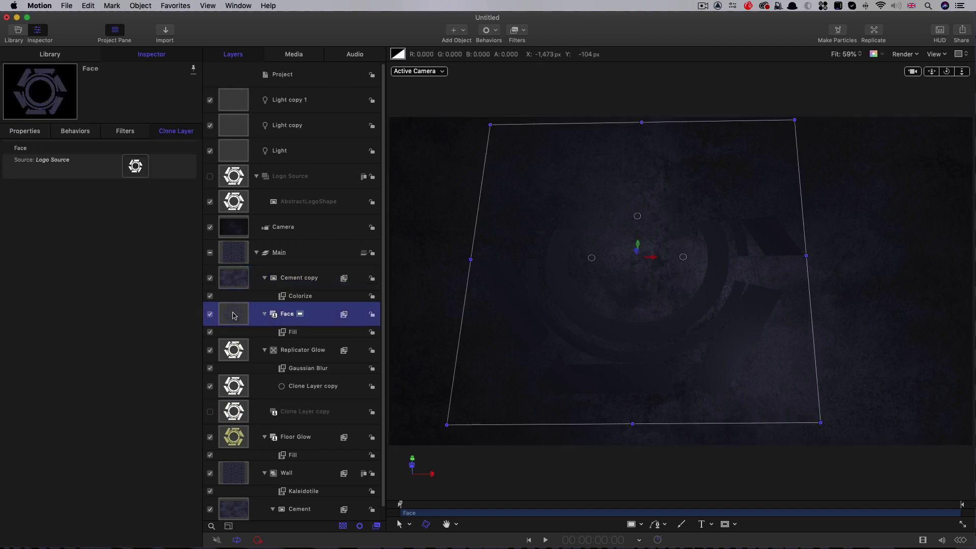
{"action": "left_click", "coordinate": [232, 279]}
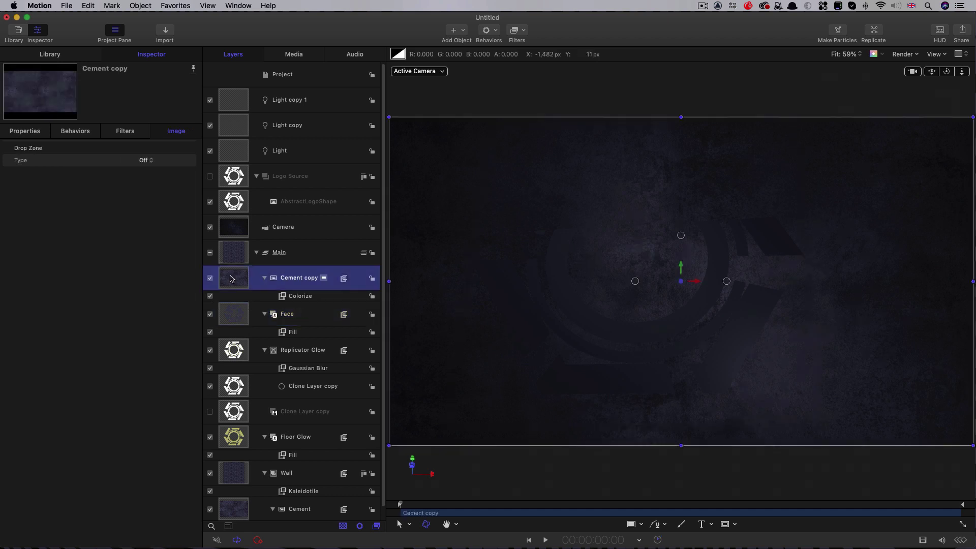
{"action": "right_click", "coordinate": [231, 276]}
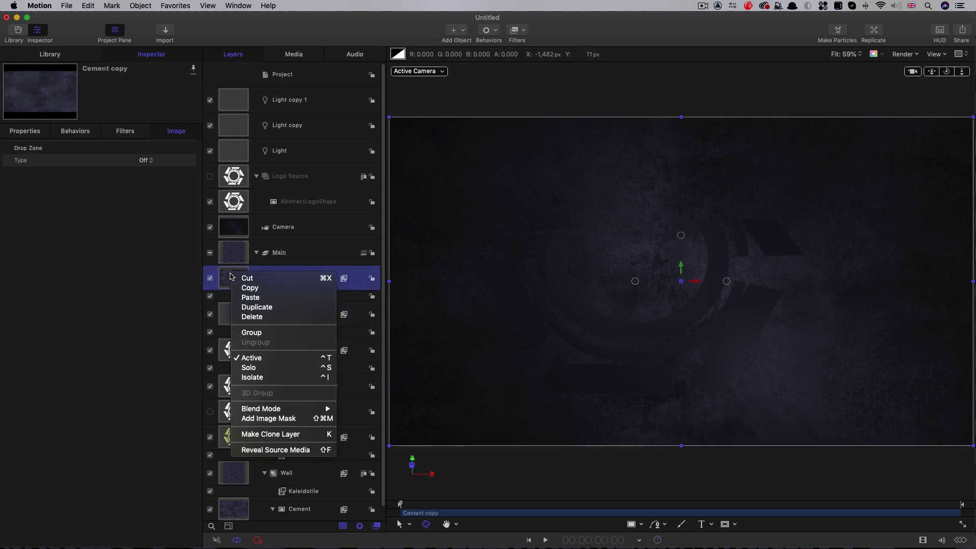
{"action": "left_click", "coordinate": [268, 418]}
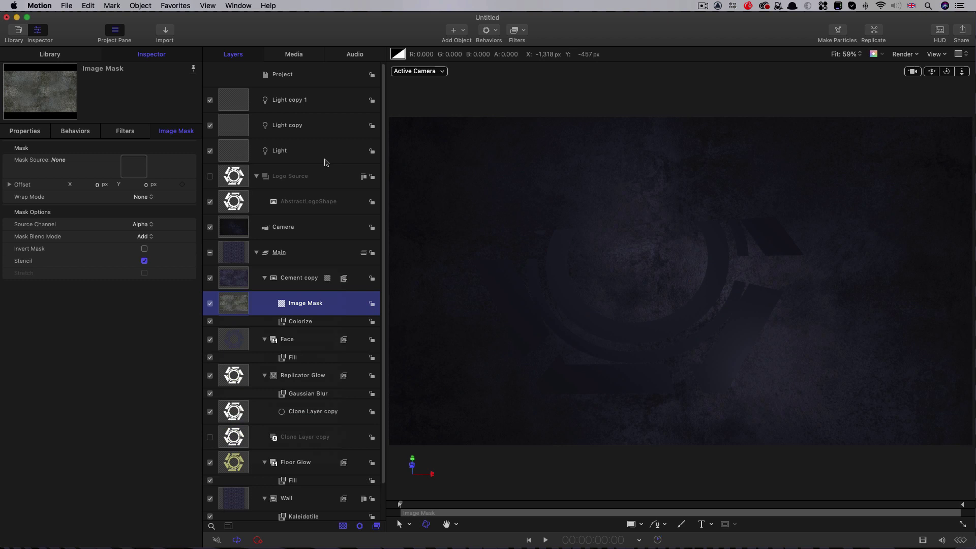
{"action": "left_click_drag", "start_coordinate": [236, 344], "coordinate": [128, 164]}
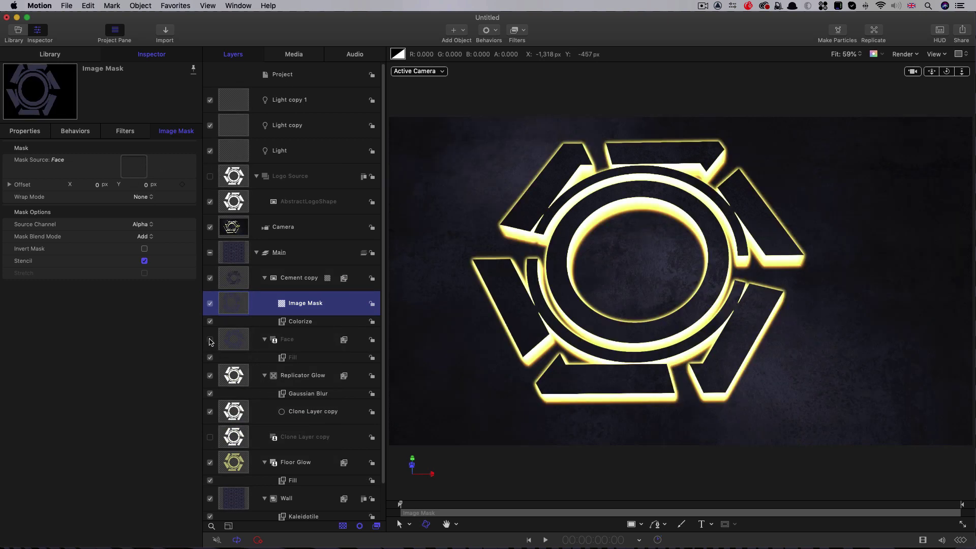
{"action": "left_click", "coordinate": [210, 339]}
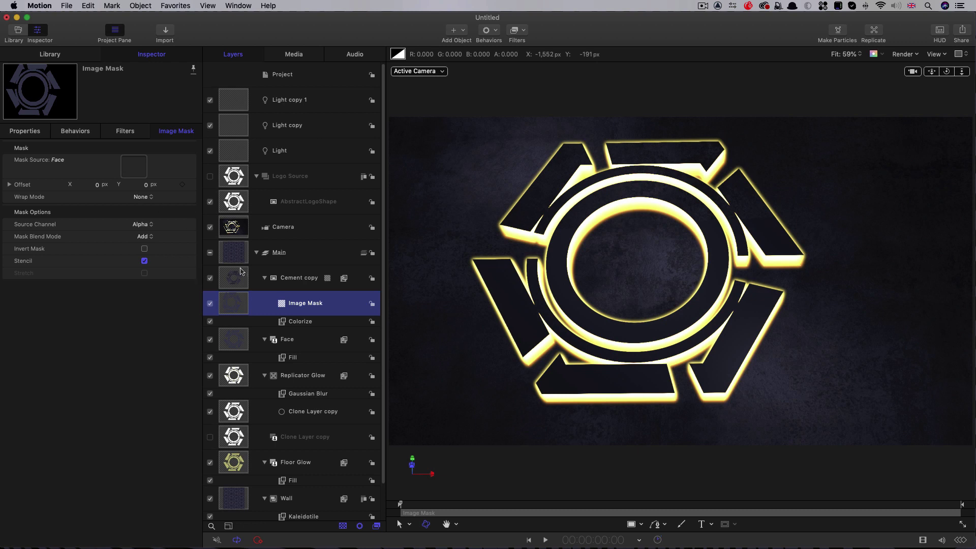
Reset the Cement copy's position to the origin and set its Z position to 75
{"action": "left_click", "coordinate": [242, 280]}
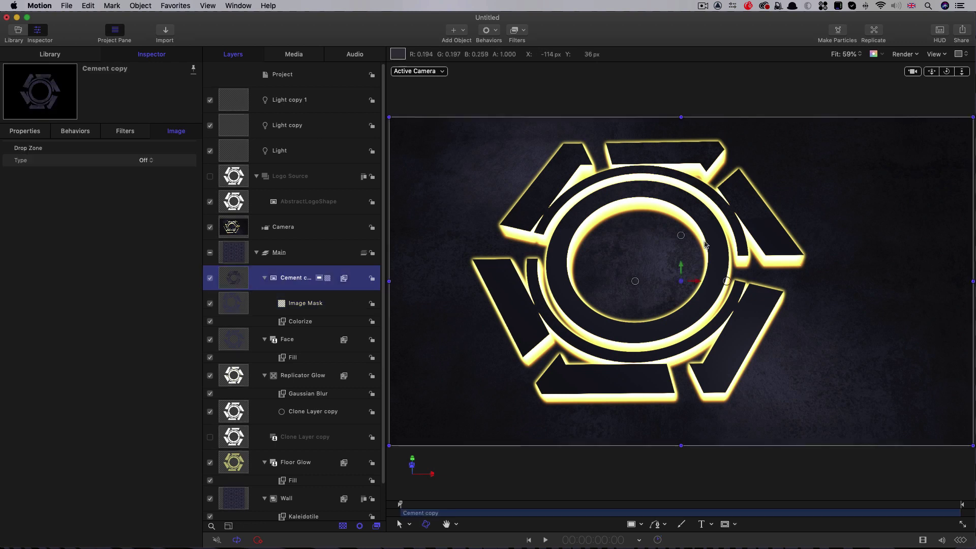
{"action": "left_click", "coordinate": [26, 133]}
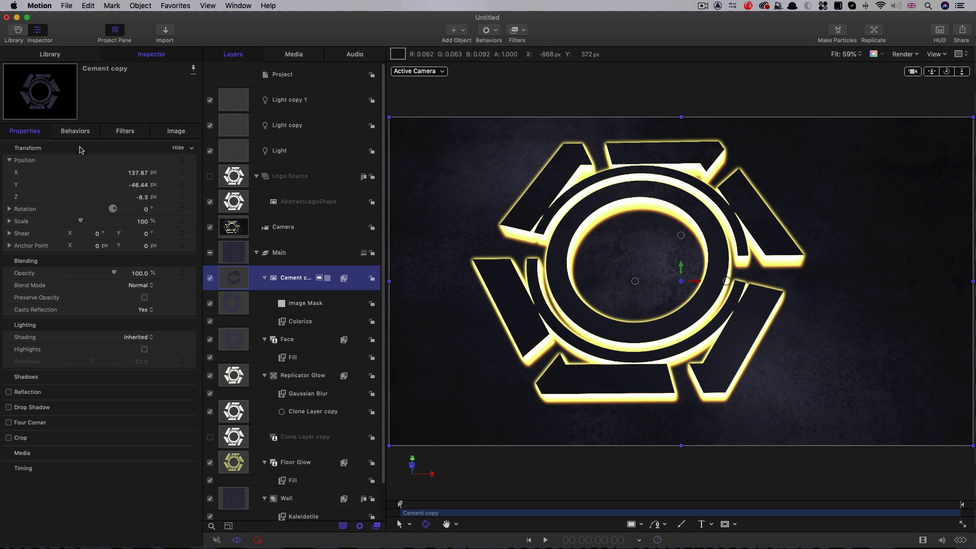
{"action": "right_click", "coordinate": [79, 150]}
{"action": "left_click", "coordinate": [87, 148]}
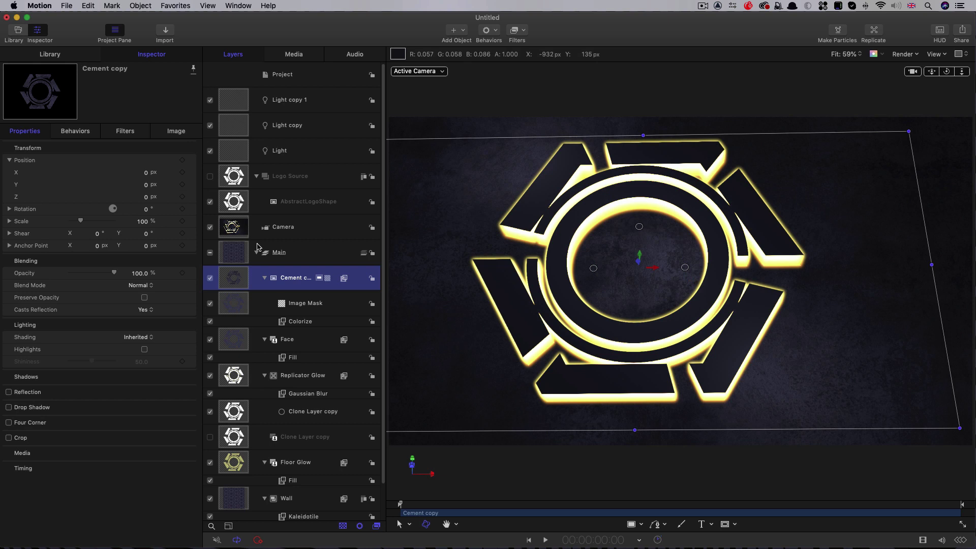
{"action": "left_click", "coordinate": [134, 196]}
{"action": "type", "text": "75"}
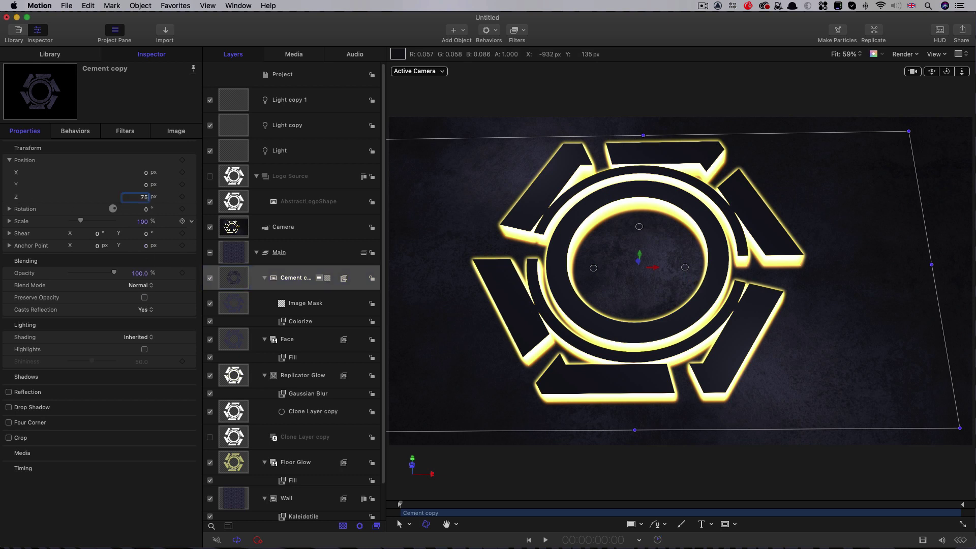
{"action": "key", "text": "Return"}
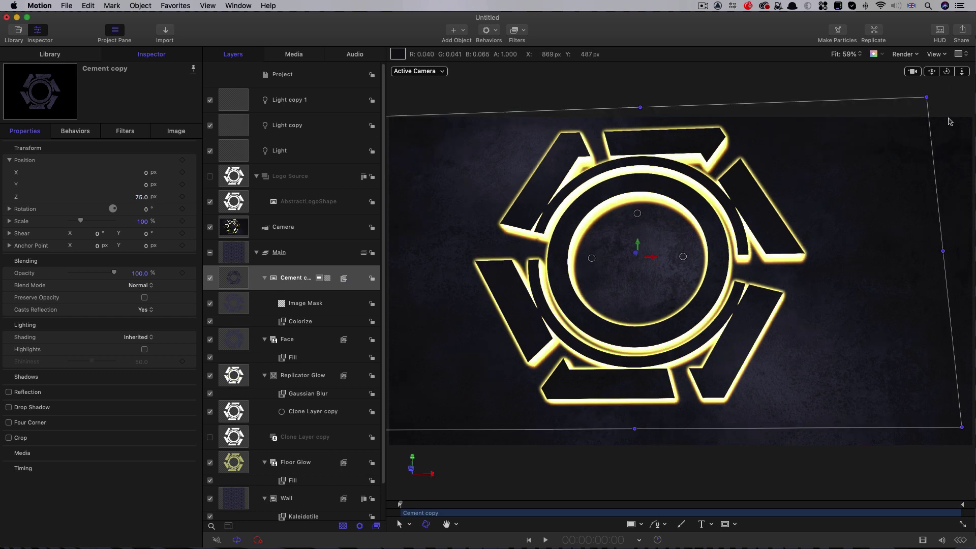
{"action": "left_click_drag", "start_coordinate": [961, 71], "coordinate": [962, 82]}
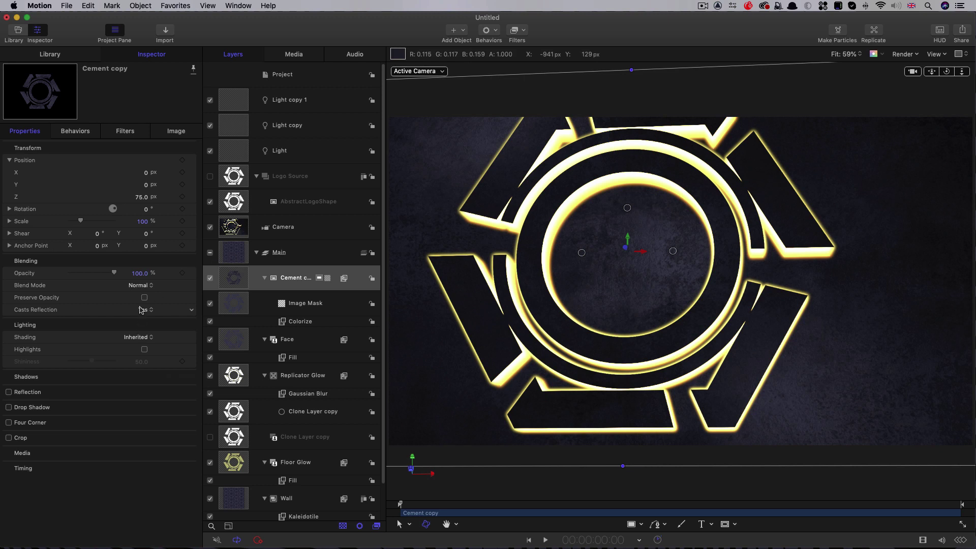
Set Cement copy to the Multiply blend mode and give the Face layer 96% opacity
{"action": "left_click", "coordinate": [141, 286]}
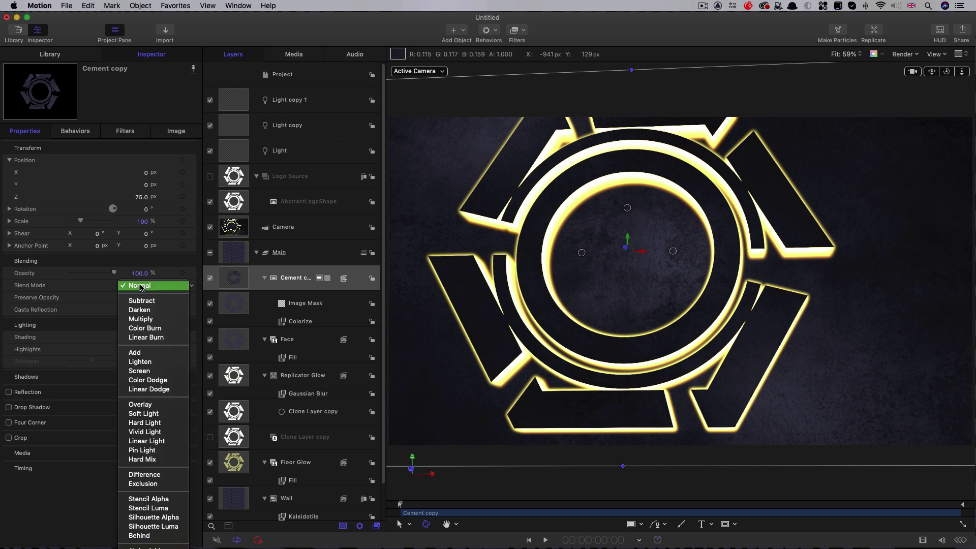
{"action": "left_click", "coordinate": [141, 319]}
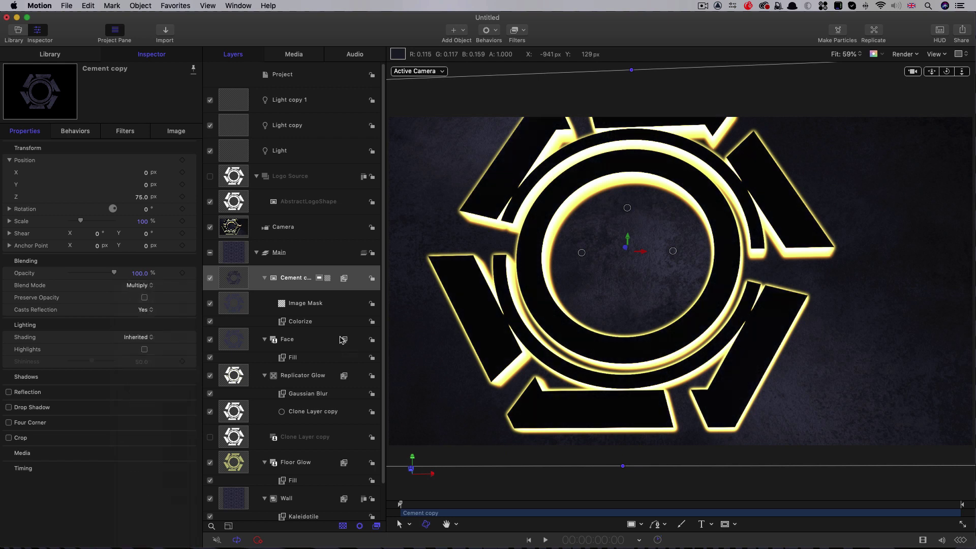
{"action": "left_click", "coordinate": [235, 342]}
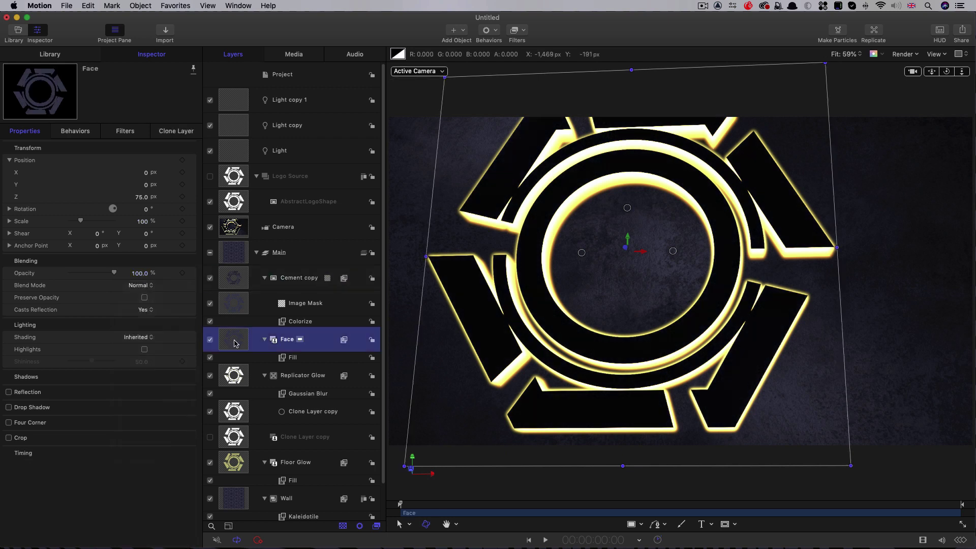
{"action": "left_click", "coordinate": [141, 275]}
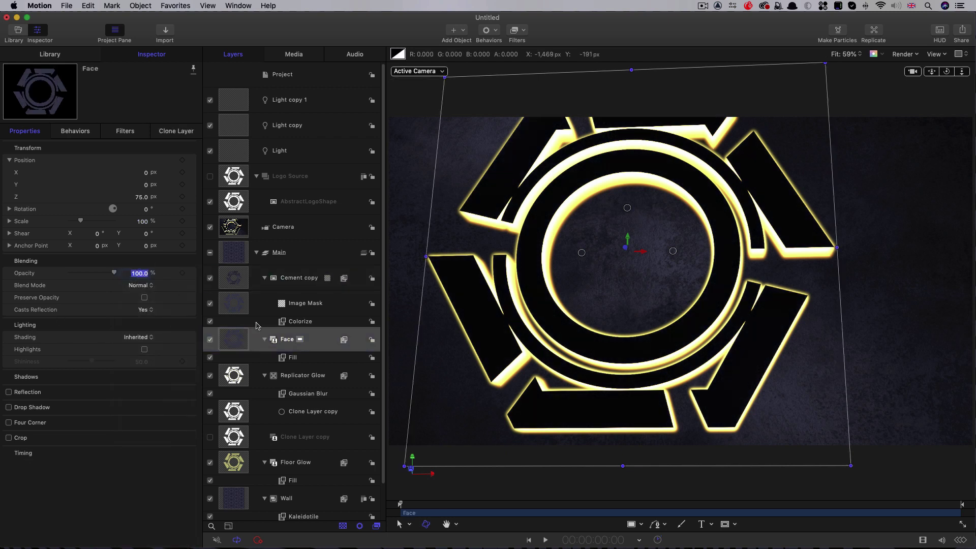
{"action": "type", "text": "96"}
{"action": "key", "text": "Return"}
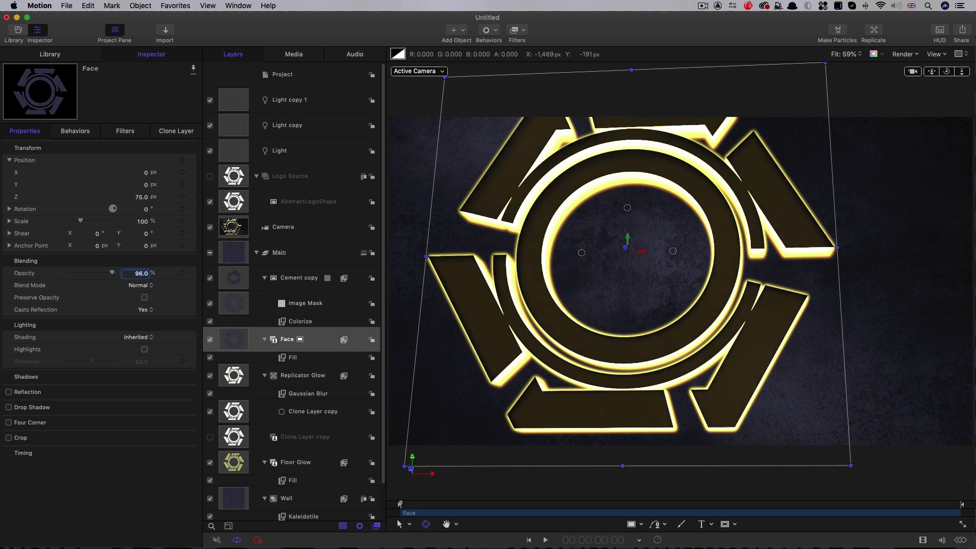
{"action": "mouse_move", "coordinate": [946, 71]}
{"action": "left_mouse_down"}
{"action": "mouse_move", "coordinate": [965, 72]}
{"action": "mouse_move", "coordinate": [945, 71]}
{"action": "mouse_move", "coordinate": [961, 88]}
{"action": "mouse_move", "coordinate": [961, 75]}
{"action": "left_mouse_up"}
Replace Cement copy's Colorize filter with Hue/Saturation and Levels filters
{"action": "left_click", "coordinate": [300, 275]}
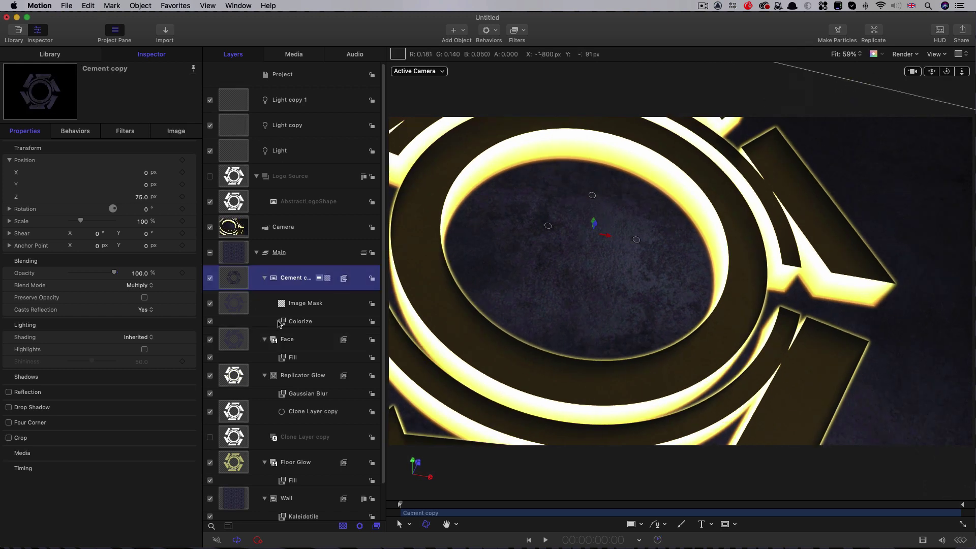
{"action": "left_click", "coordinate": [283, 321]}
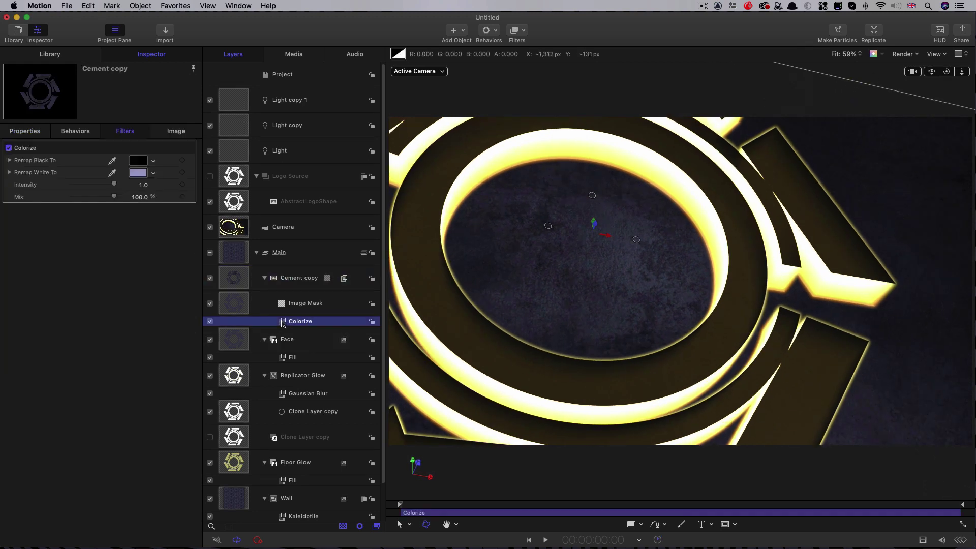
{"action": "key", "text": "Delete"}
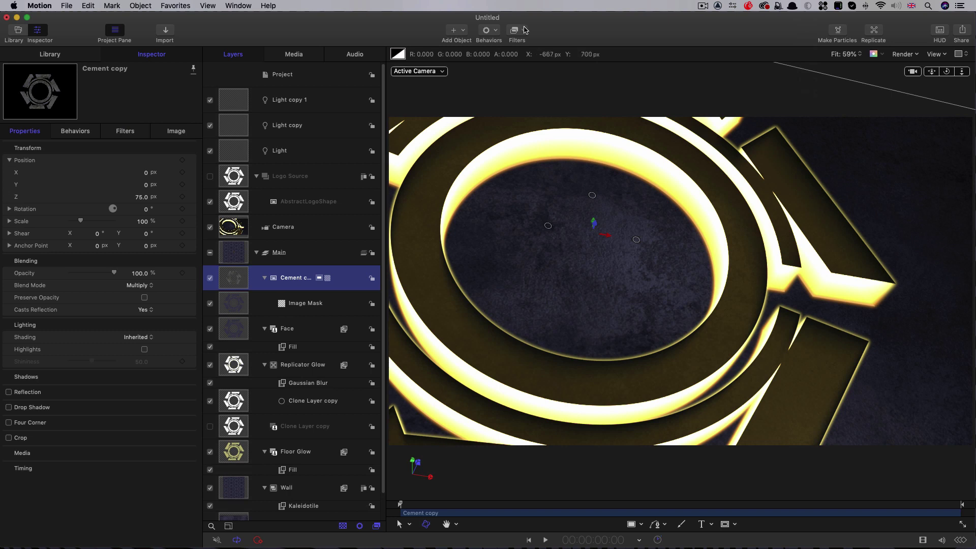
{"action": "left_click", "coordinate": [525, 30]}
{"action": "mouse_move", "coordinate": [529, 70]}
{"action": "left_click", "coordinate": [684, 182]}
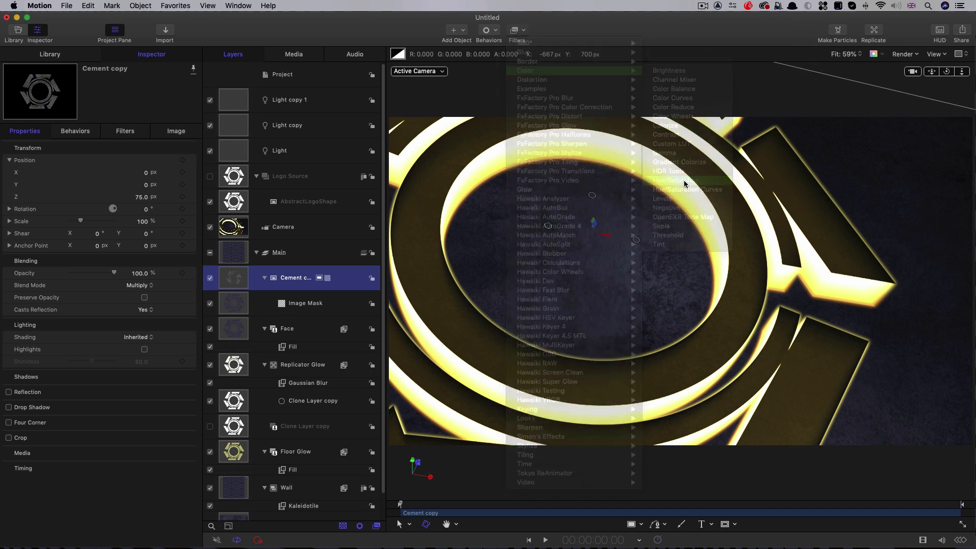
{"action": "left_click", "coordinate": [524, 32]}
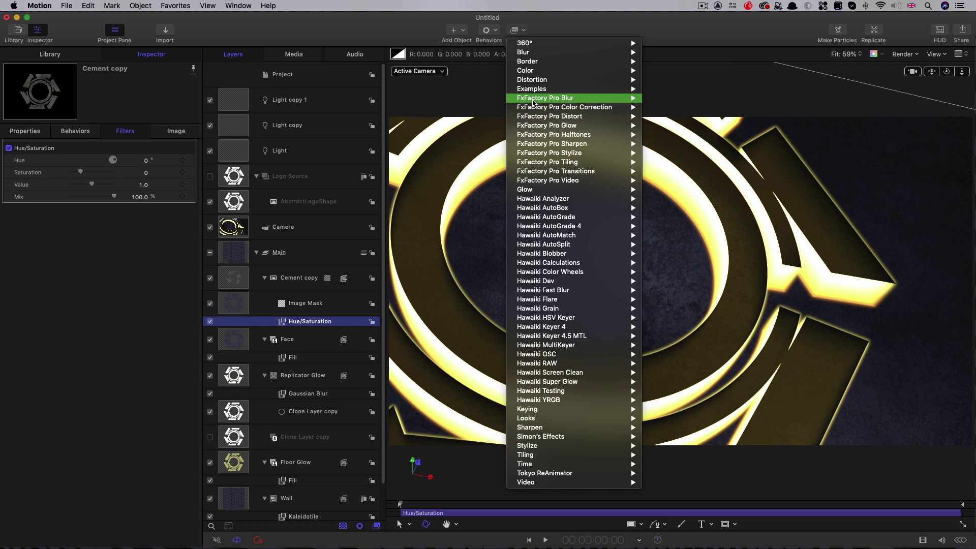
{"action": "mouse_move", "coordinate": [533, 71]}
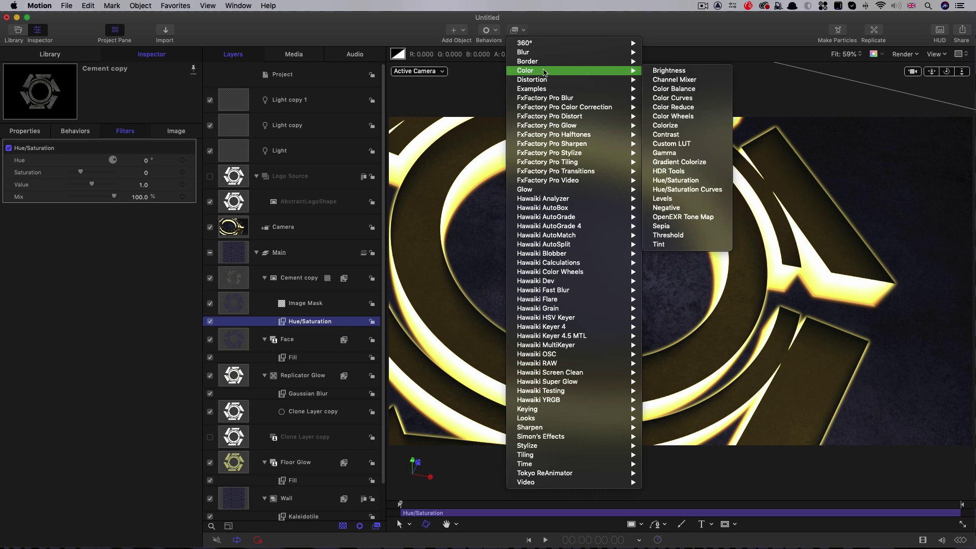
{"action": "left_click", "coordinate": [667, 199]}
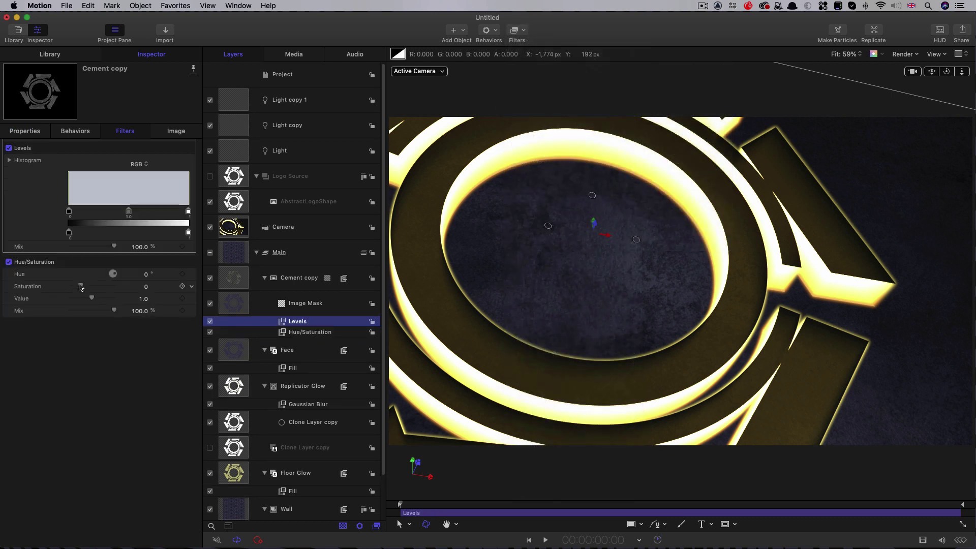
Set Saturation to -1 and pull the Levels black and white points inward for contrast
{"action": "left_click_drag", "start_coordinate": [80, 286], "coordinate": [35, 285]}
{"action": "left_click_drag", "start_coordinate": [70, 211], "coordinate": [107, 216]}
{"action": "mouse_move", "coordinate": [188, 211]}
{"action": "left_mouse_down"}
{"action": "mouse_move", "coordinate": [94, 213]}
{"action": "mouse_move", "coordinate": [127, 215]}
{"action": "left_mouse_up"}
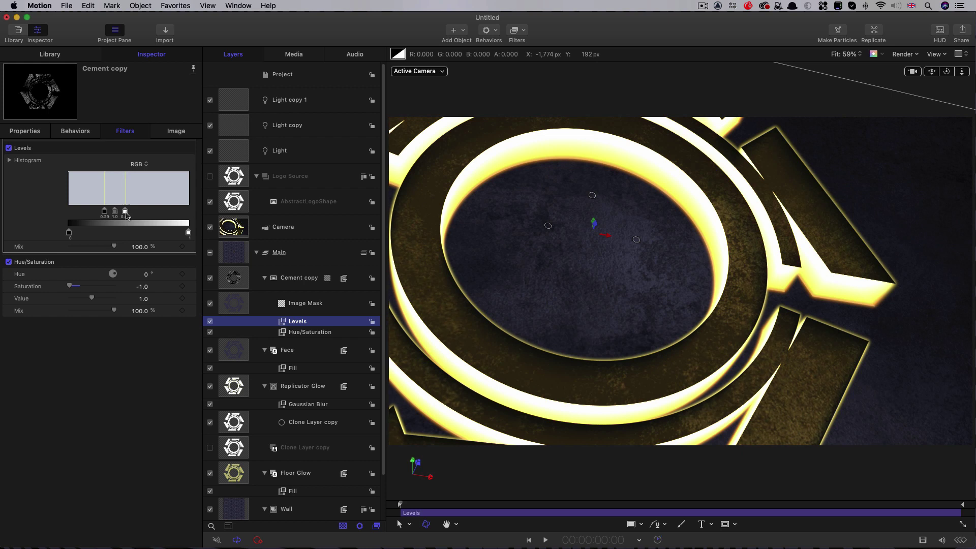
{"action": "mouse_move", "coordinate": [946, 71]}
{"action": "left_mouse_down"}
{"action": "mouse_move", "coordinate": [970, 74]}
{"action": "mouse_move", "coordinate": [929, 74]}
{"action": "left_mouse_up"}
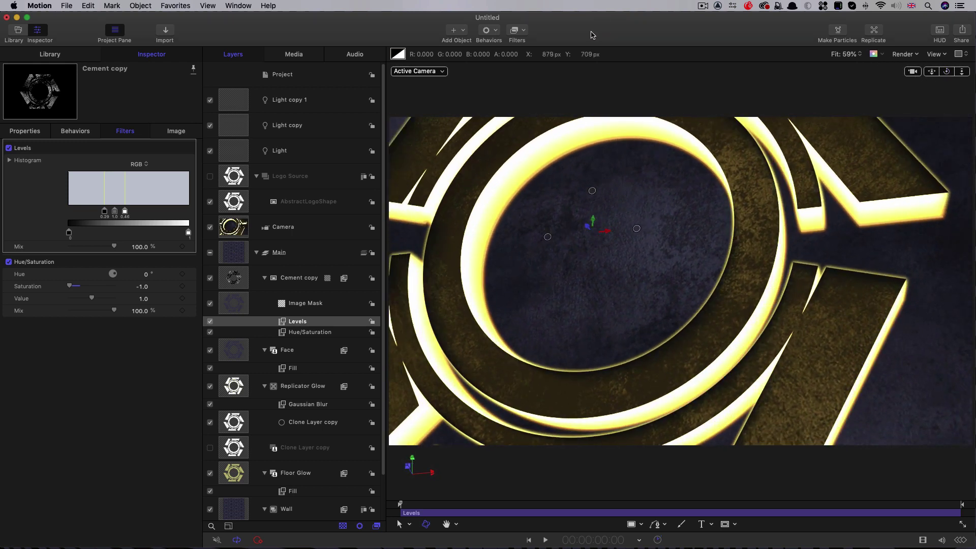
Turn off the Camera layer for a flat front view and select the Floor Glow layer
{"action": "left_click", "coordinate": [210, 228]}
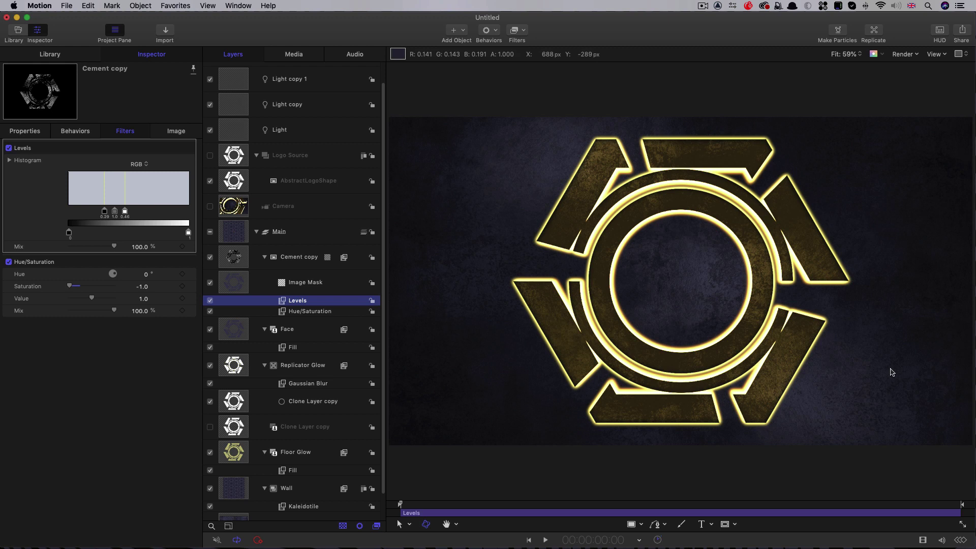
{"action": "left_click", "coordinate": [235, 451]}
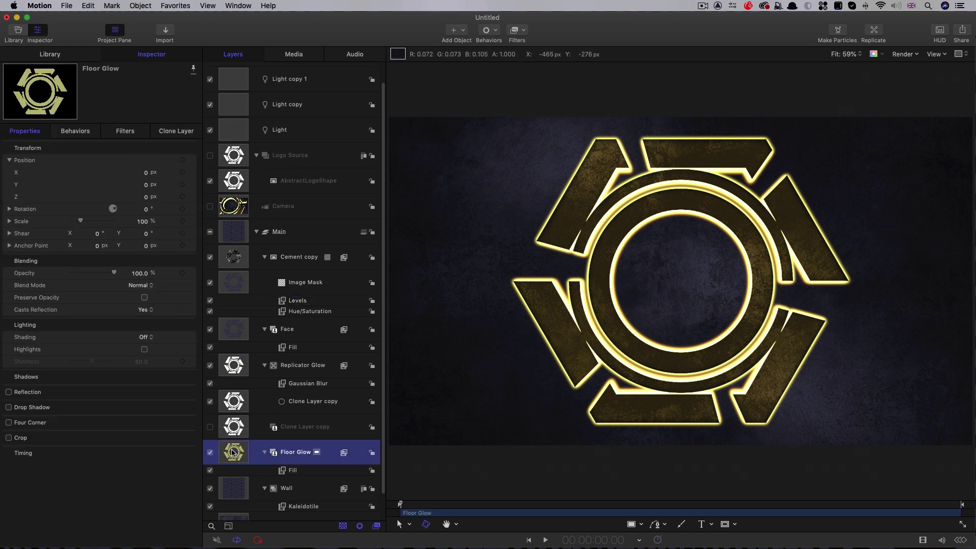
{"action": "scroll", "coordinate": [232, 451], "scroll_direction": "down", "scroll_amount": 3}
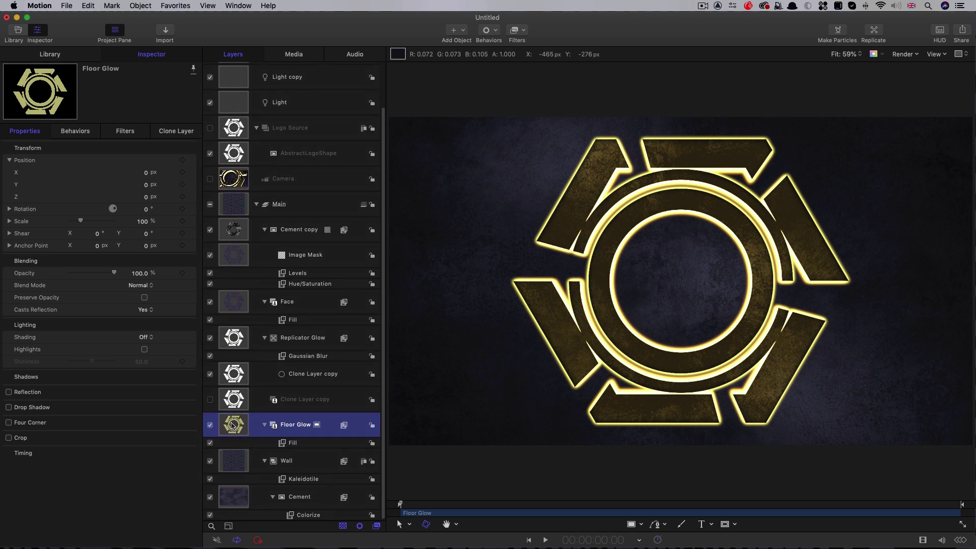
Duplicate Floor Glow and give the original a Gaussian Blur with amount 400
{"action": "right_click", "coordinate": [232, 424]}
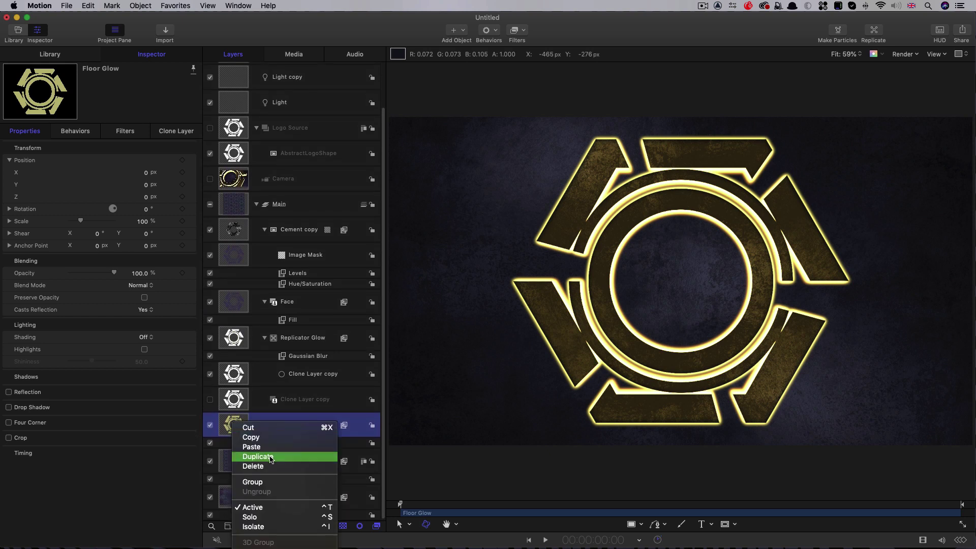
{"action": "left_click", "coordinate": [269, 459]}
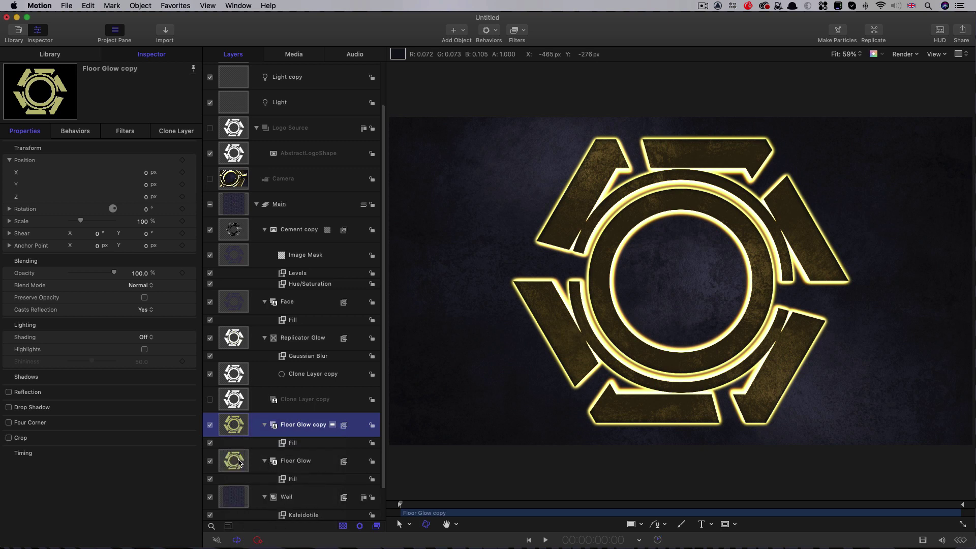
{"action": "left_click", "coordinate": [237, 462]}
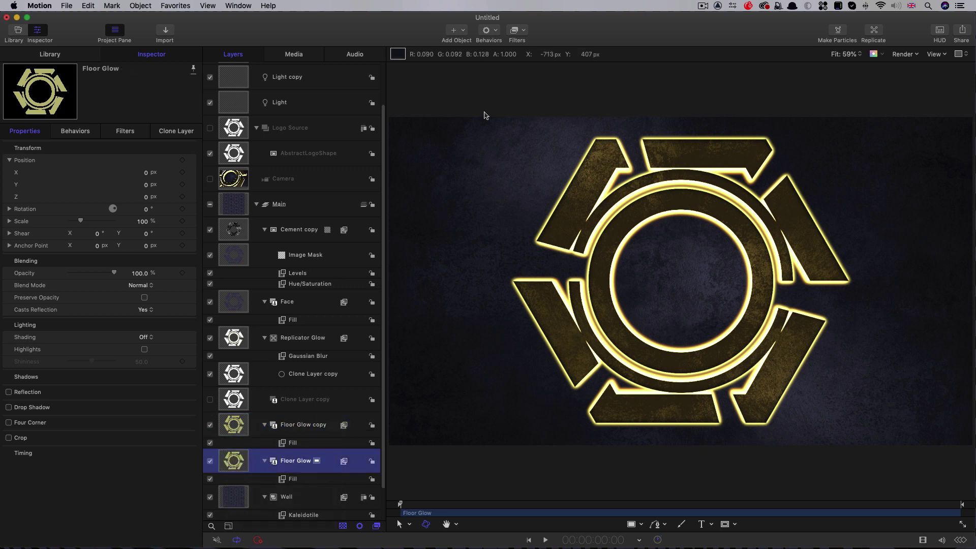
{"action": "left_click", "coordinate": [525, 30]}
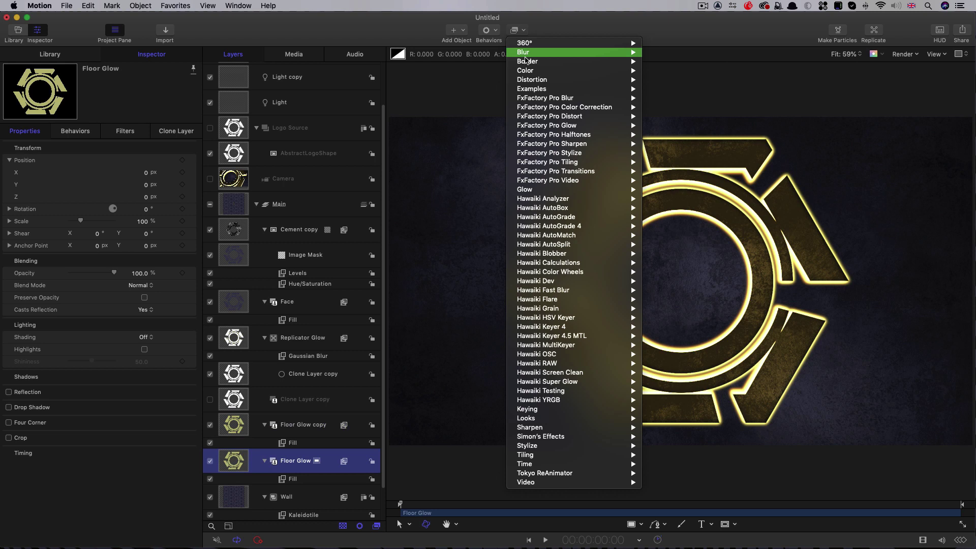
{"action": "mouse_move", "coordinate": [609, 52]}
{"action": "left_click", "coordinate": [701, 102]}
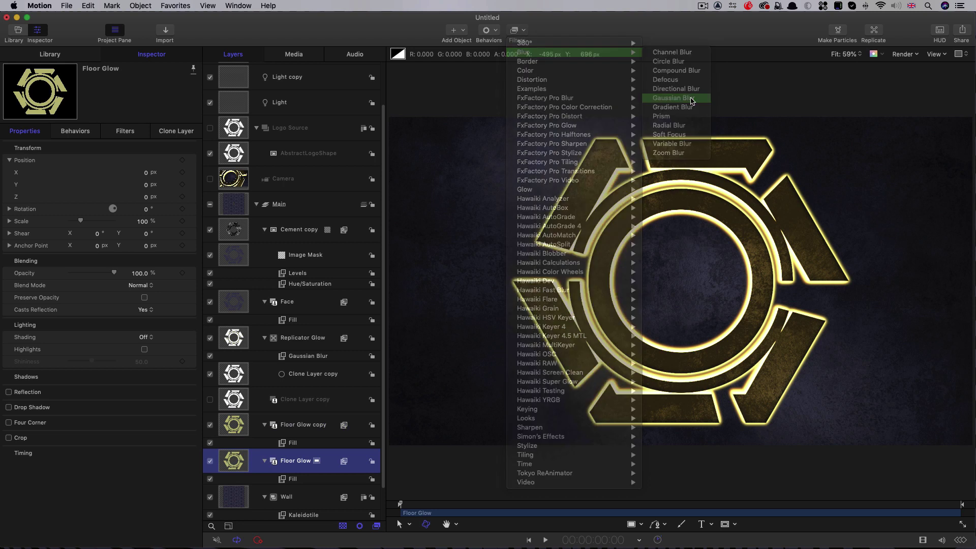
{"action": "left_click", "coordinate": [145, 160]}
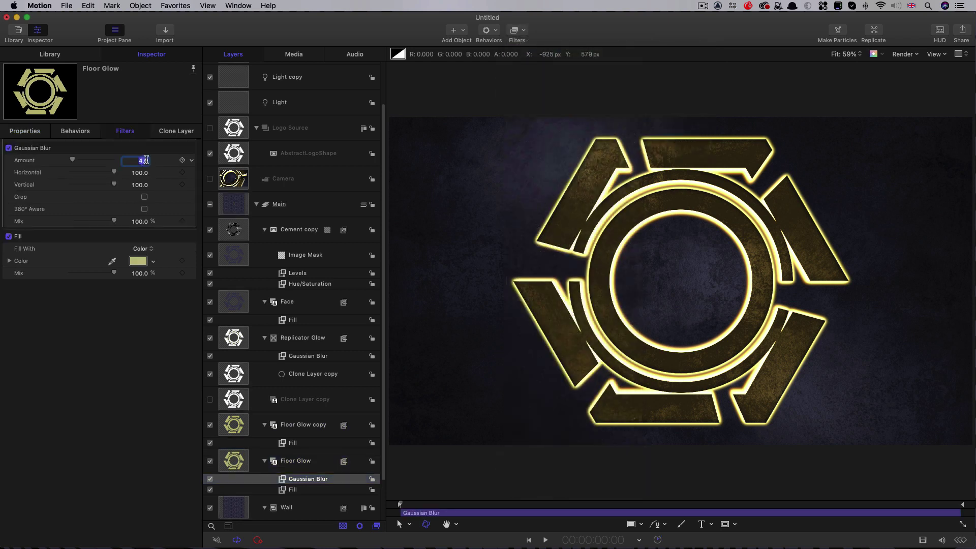
{"action": "type", "text": "400"}
{"action": "key", "text": "Return"}
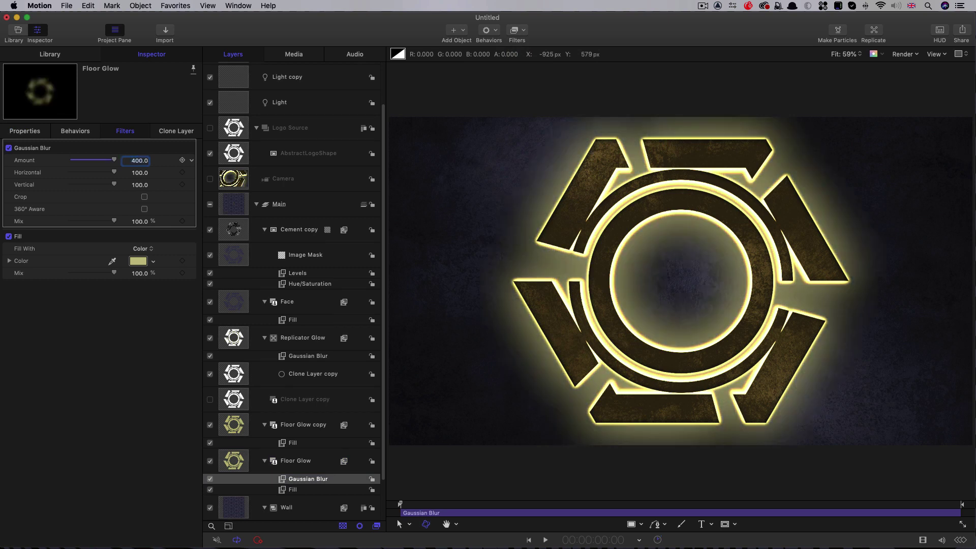
Lower the original Floor Glow's opacity to about 19% and toggle its visibility to compare
{"action": "left_click", "coordinate": [25, 131]}
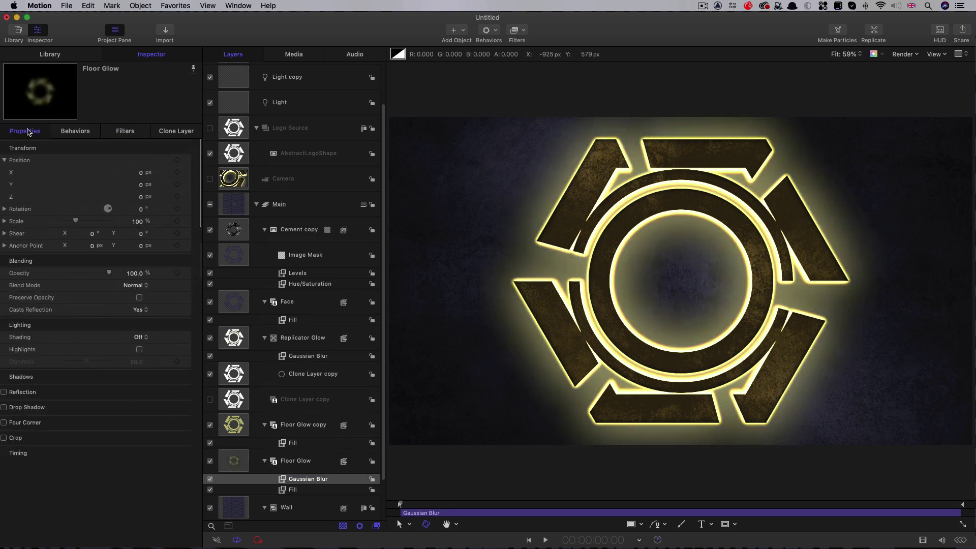
{"action": "left_click_drag", "start_coordinate": [115, 275], "coordinate": [79, 282]}
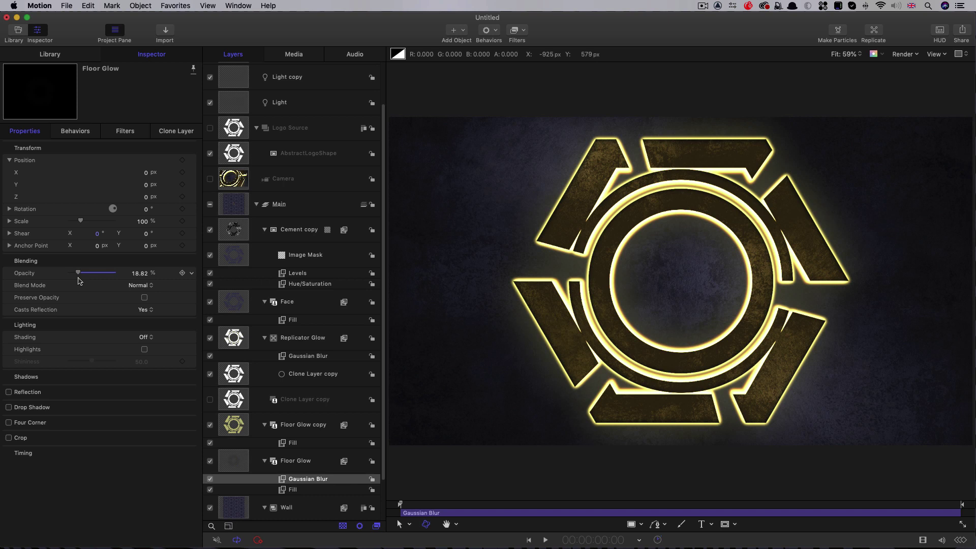
{"action": "left_click", "coordinate": [209, 461]}
{"action": "left_click", "coordinate": [209, 462]}
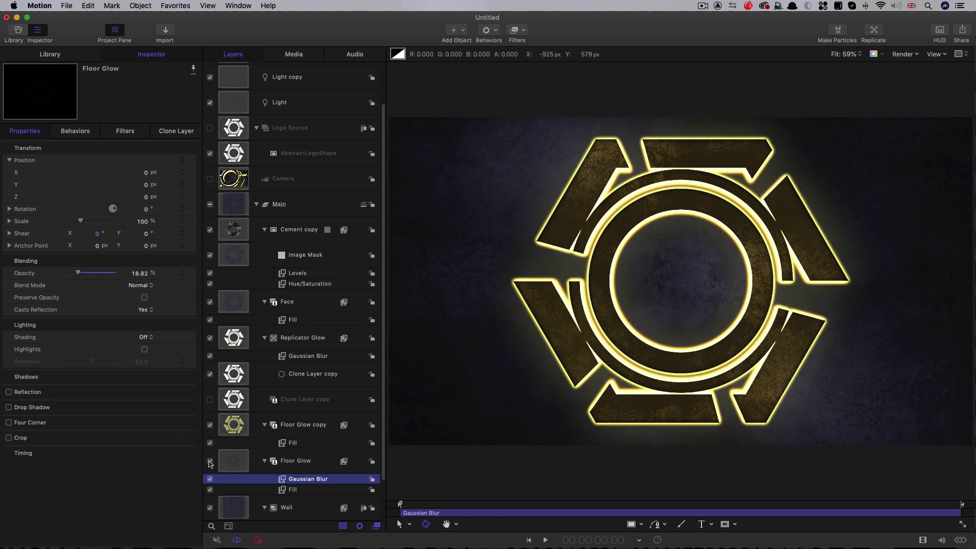
{"action": "left_click", "coordinate": [210, 461]}
{"action": "left_click", "coordinate": [209, 462]}
{"action": "left_click", "coordinate": [210, 462]}
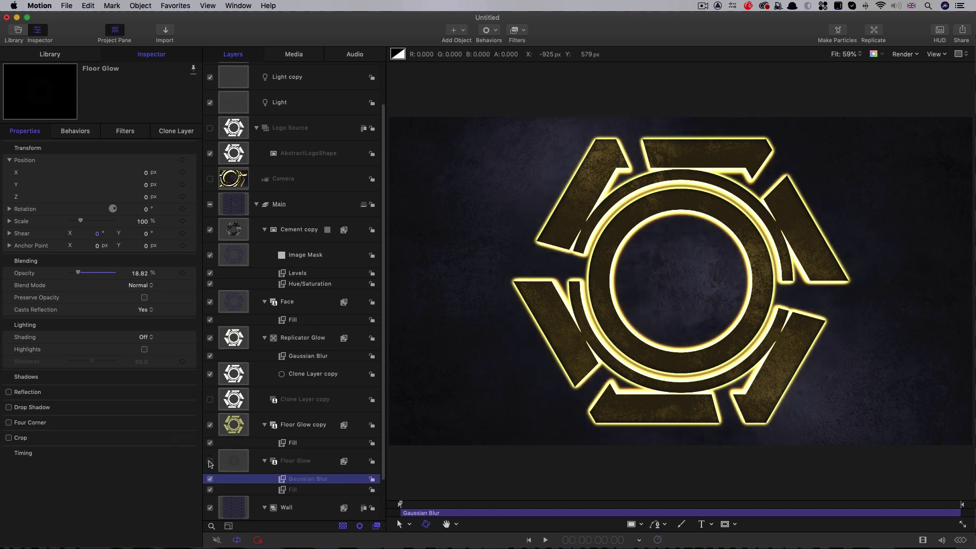
{"action": "left_click", "coordinate": [210, 462]}
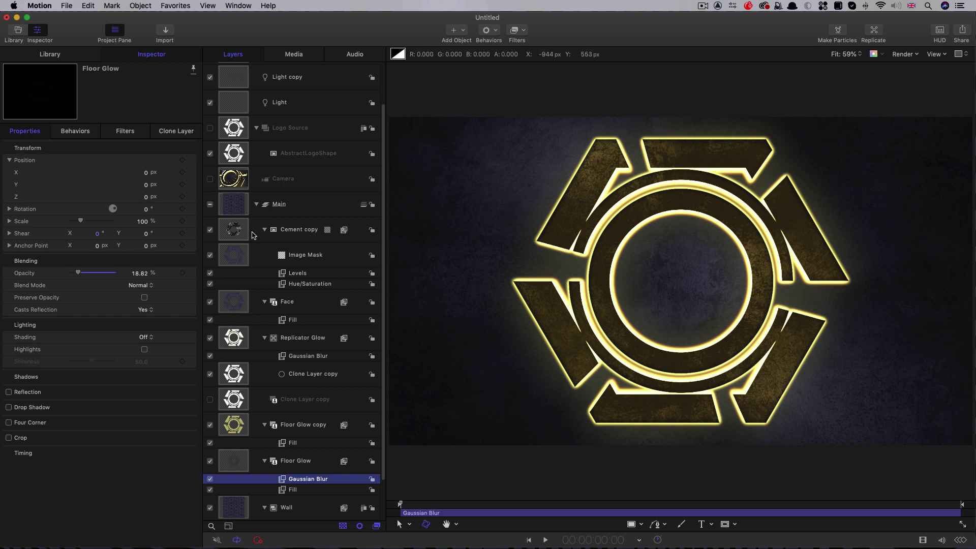
Turn the camera back on and add a Hawaiki Super Glow filter to the Main group
{"action": "left_click", "coordinate": [210, 179]}
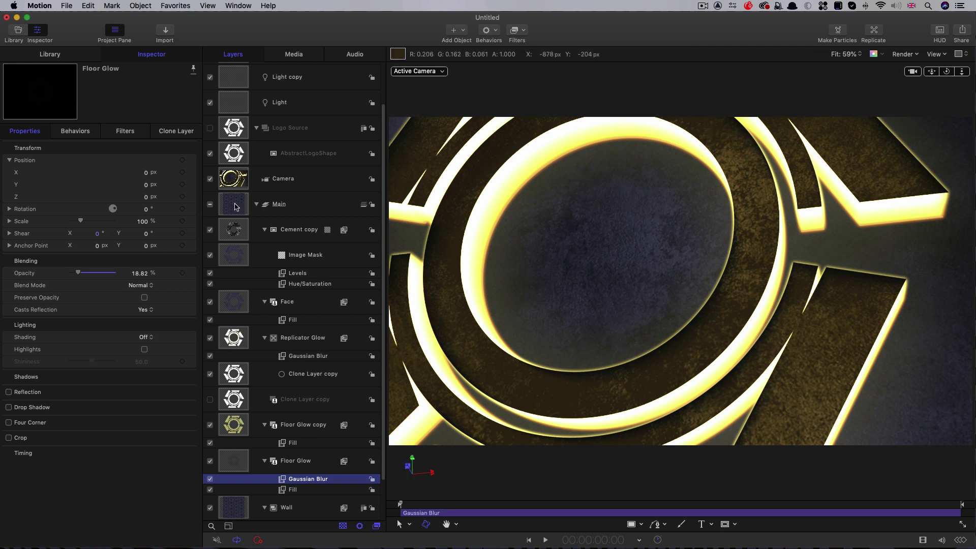
{"action": "left_click", "coordinate": [234, 204]}
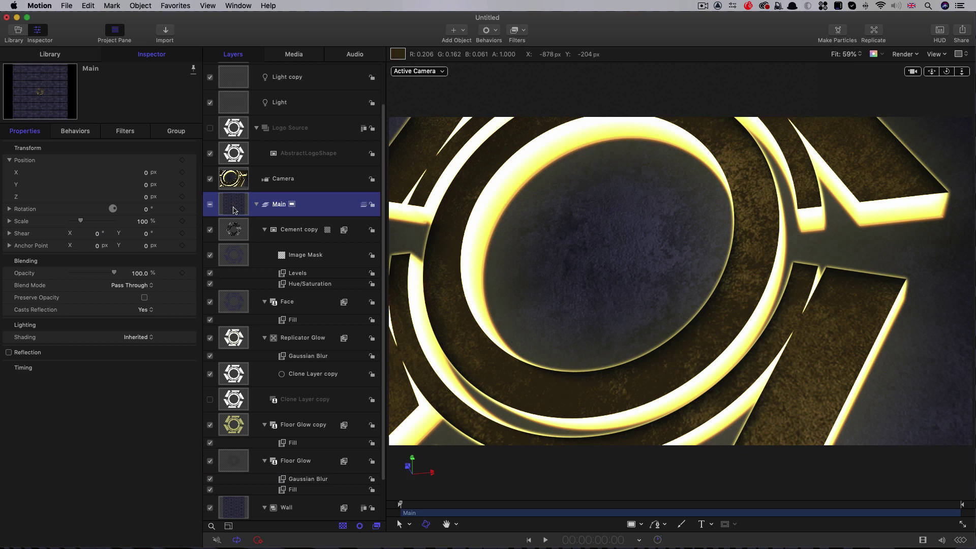
{"action": "left_click", "coordinate": [517, 30]}
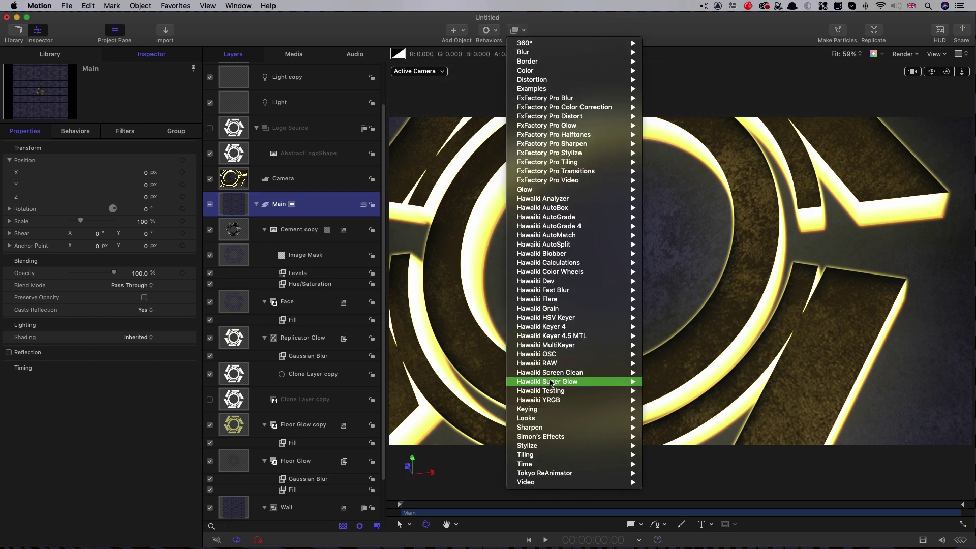
{"action": "mouse_move", "coordinate": [555, 382]}
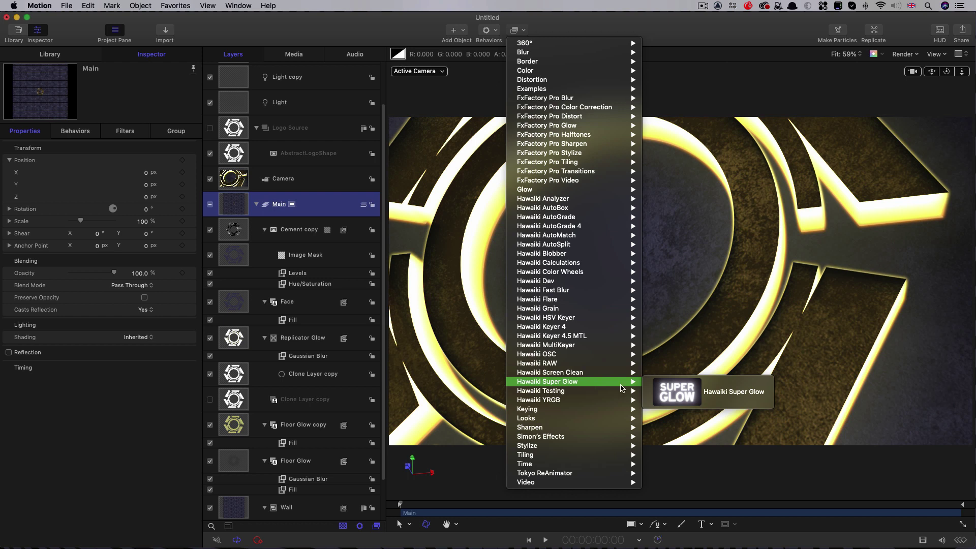
{"action": "left_click", "coordinate": [733, 392]}
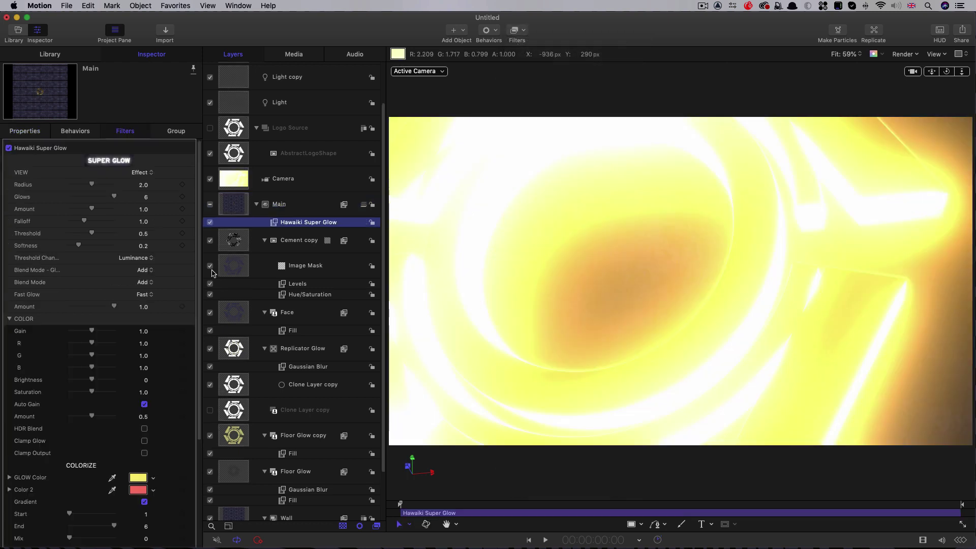
{"action": "left_click", "coordinate": [779, 163]}
Raise the glow threshold to 1.0 and reduce the glow amount to a faint outline
{"action": "left_click_drag", "start_coordinate": [961, 72], "coordinate": [961, 78]}
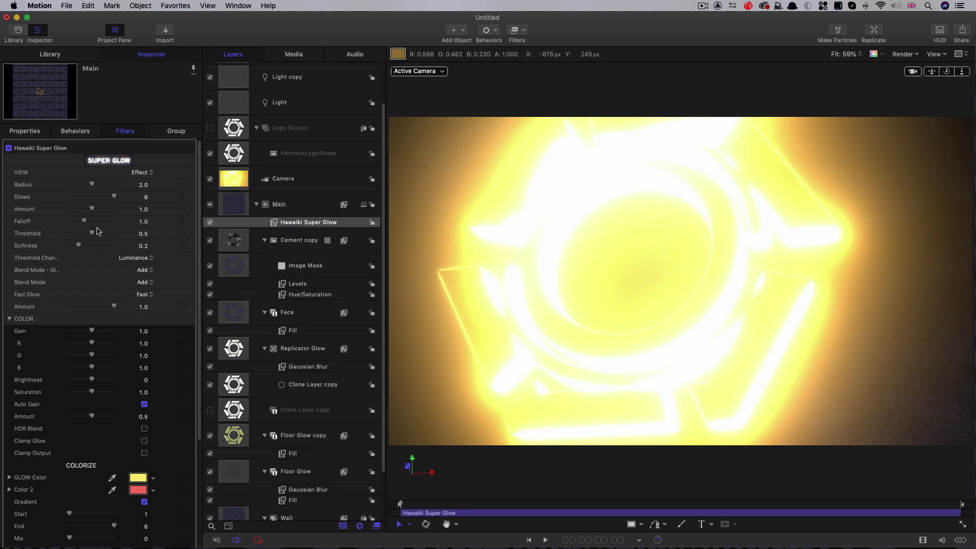
{"action": "left_click_drag", "start_coordinate": [91, 235], "coordinate": [140, 243]}
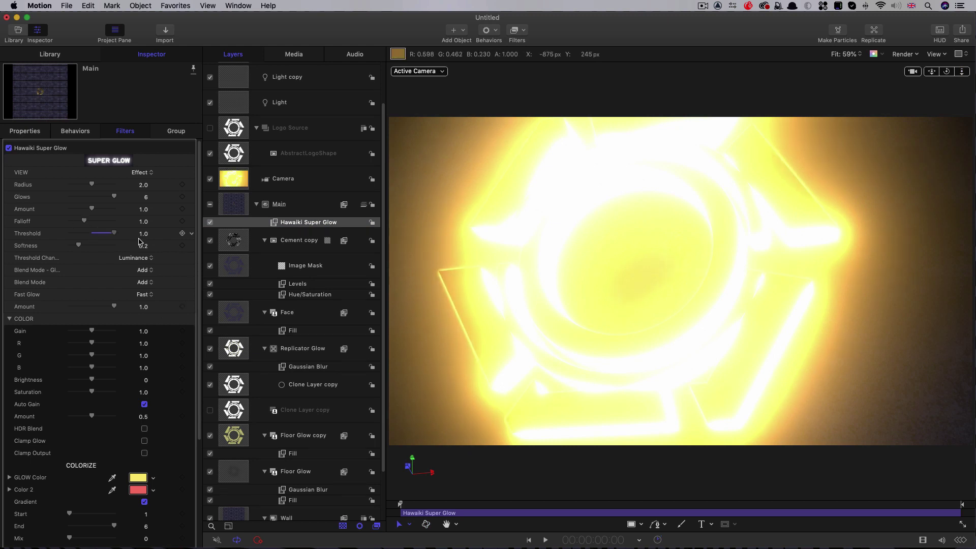
{"action": "left_click", "coordinate": [87, 212]}
{"action": "mouse_move", "coordinate": [88, 212]}
{"action": "left_mouse_down"}
{"action": "mouse_move", "coordinate": [71, 213]}
{"action": "mouse_move", "coordinate": [75, 224]}
{"action": "mouse_move", "coordinate": [70, 211]}
{"action": "mouse_move", "coordinate": [75, 223]}
{"action": "left_mouse_up"}
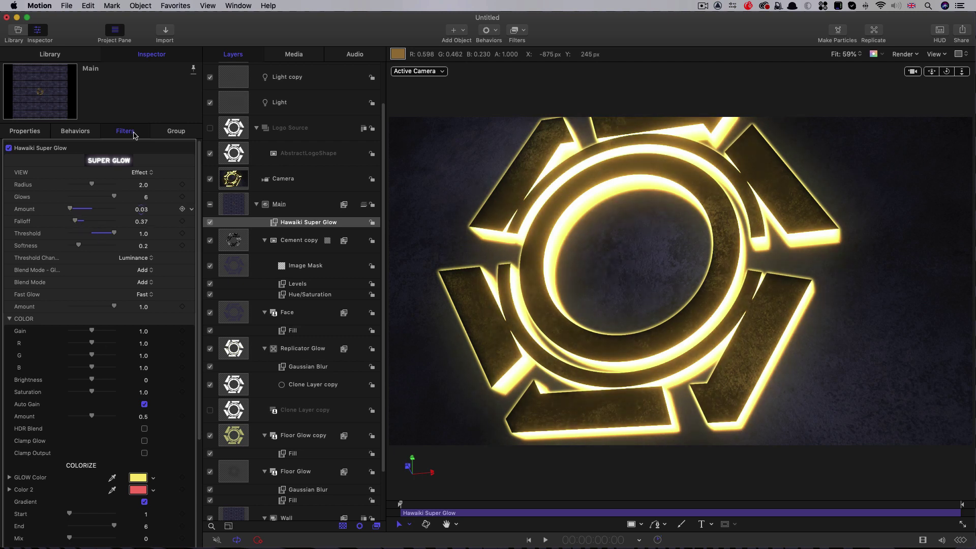
{"action": "scroll", "coordinate": [99, 393], "scroll_direction": "down", "scroll_amount": 5}
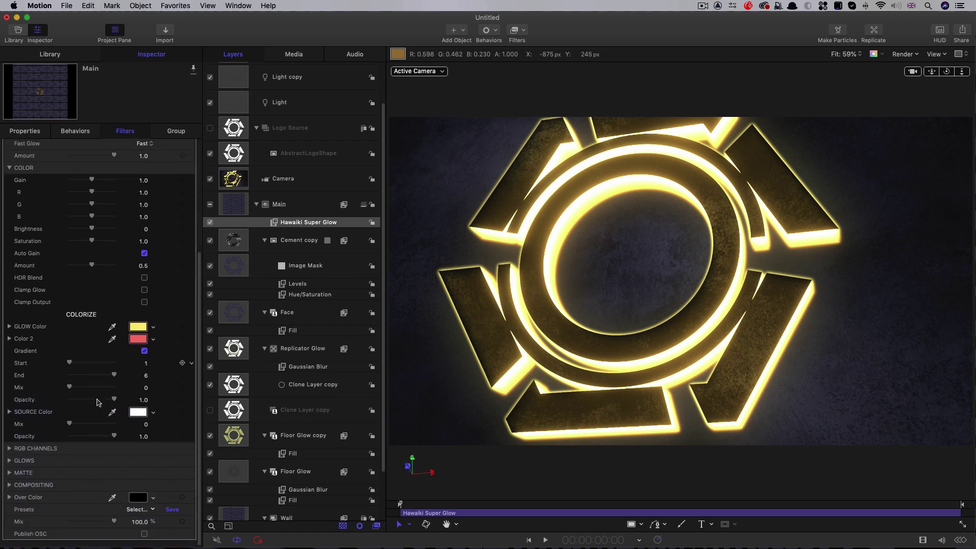
{"action": "scroll", "coordinate": [99, 396], "scroll_direction": "up", "scroll_amount": 5}
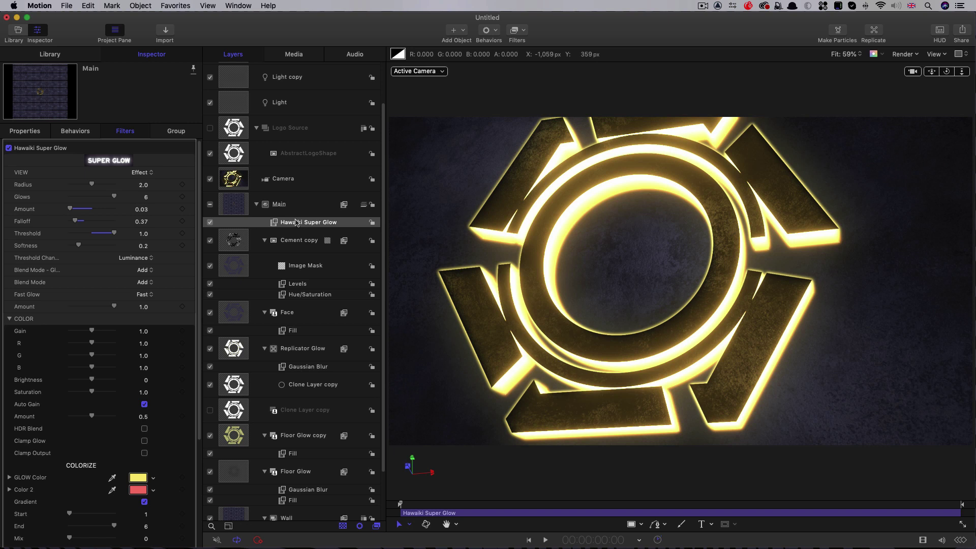
Delete the Hawaiki Super Glow and duplicate Main as a new group named 'Glow'
{"action": "right_click", "coordinate": [296, 223]}
{"action": "left_click", "coordinate": [315, 263]}
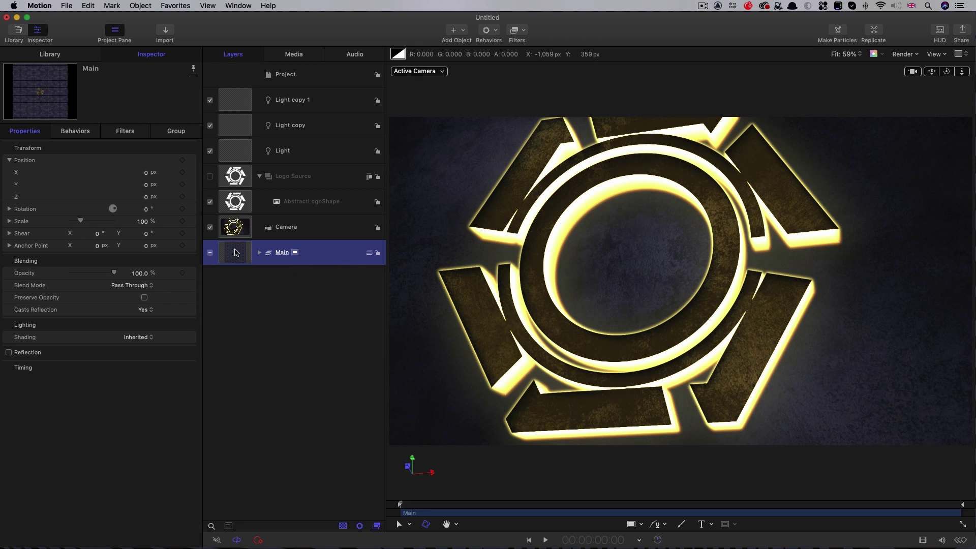
{"action": "right_click", "coordinate": [237, 253]}
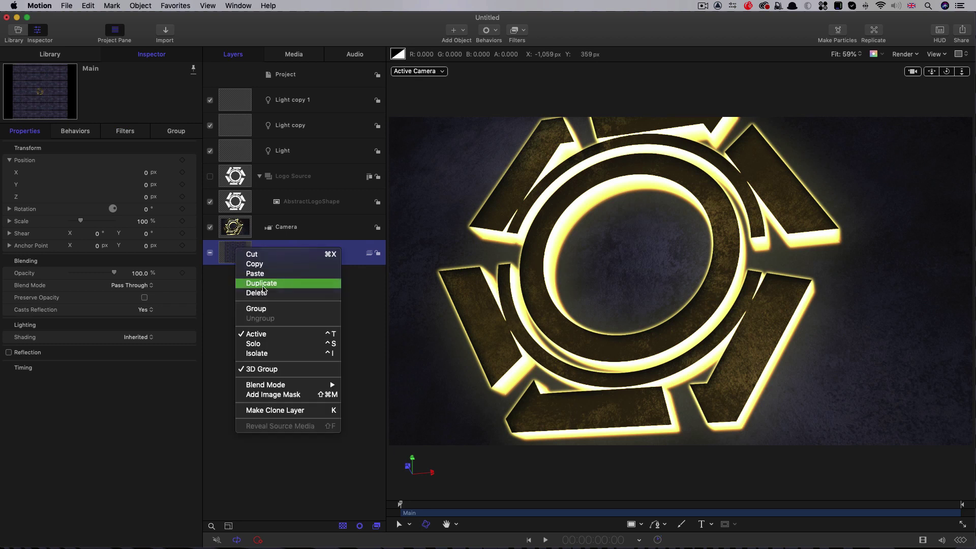
{"action": "left_click", "coordinate": [263, 285]}
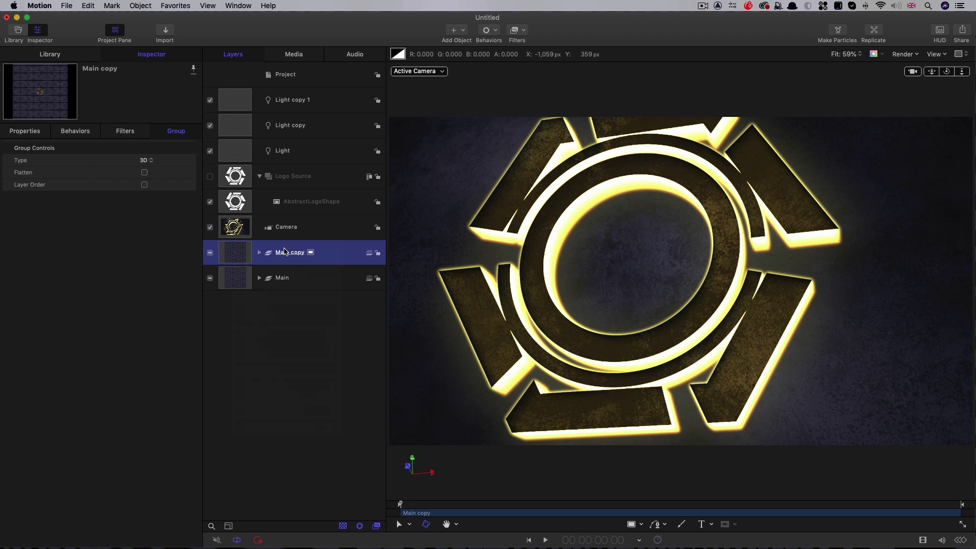
{"action": "double_click", "coordinate": [287, 253]}
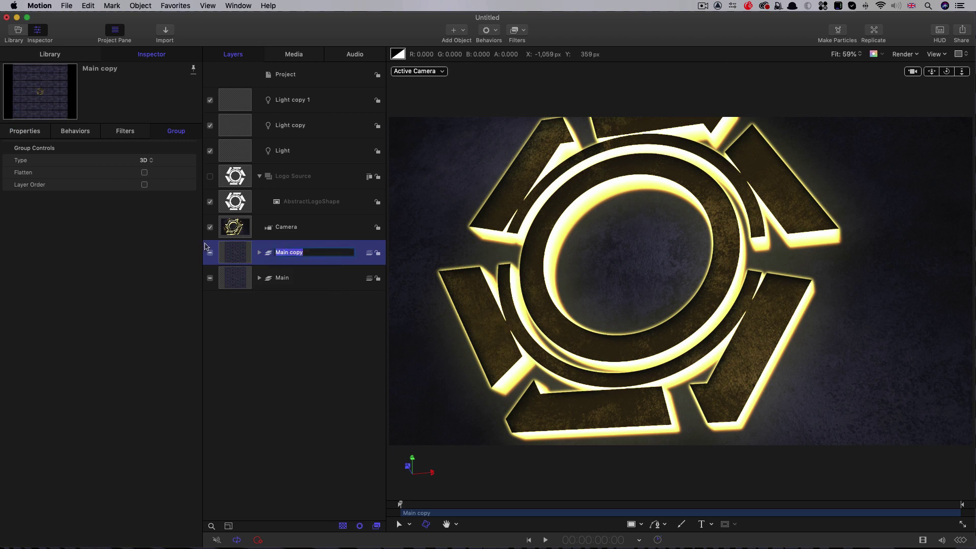
{"action": "type", "text": "Glow"}
{"action": "key", "text": "Return"}
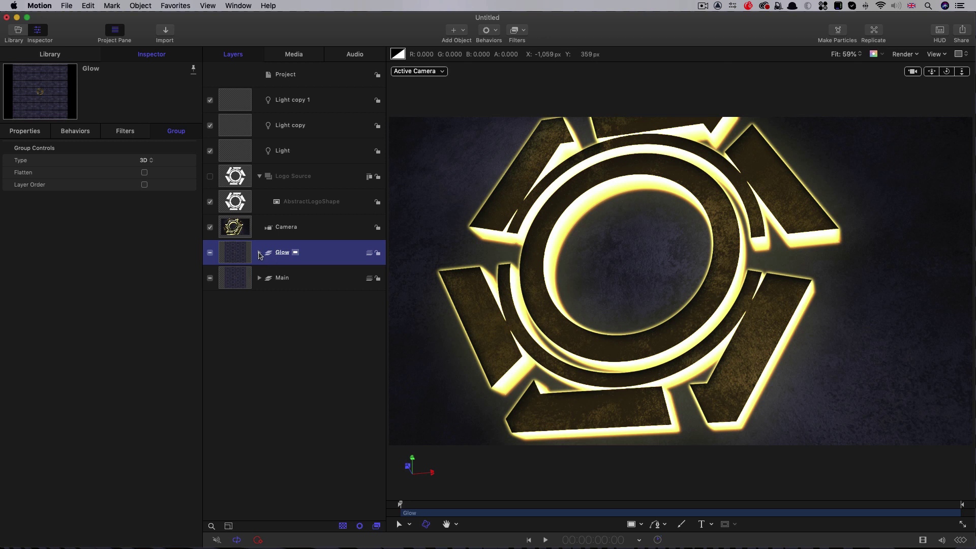
{"action": "left_click", "coordinate": [259, 253]}
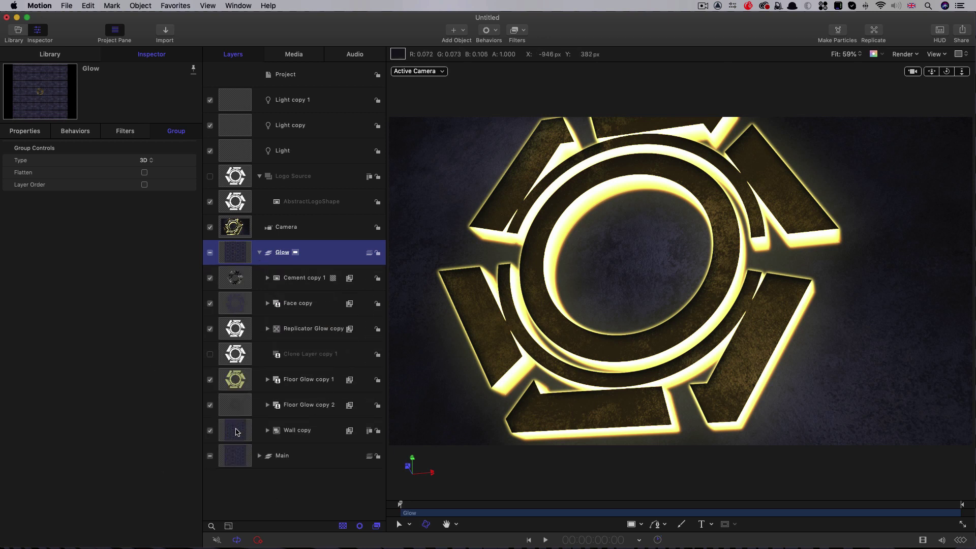
Delete Wall copy and both Floor Glow copies from the Glow group
{"action": "left_click", "coordinate": [237, 432]}
{"action": "key", "text": "Delete"}
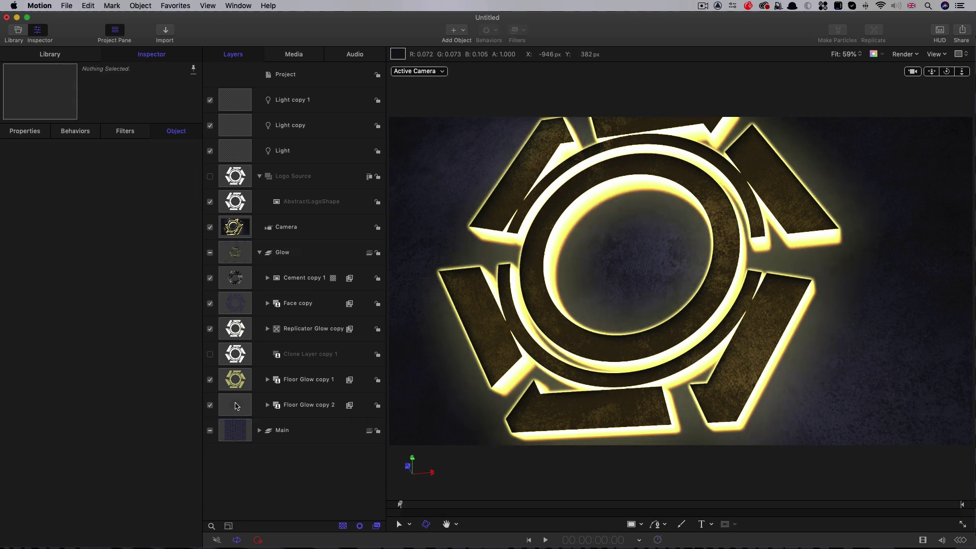
{"action": "left_click", "coordinate": [235, 404]}
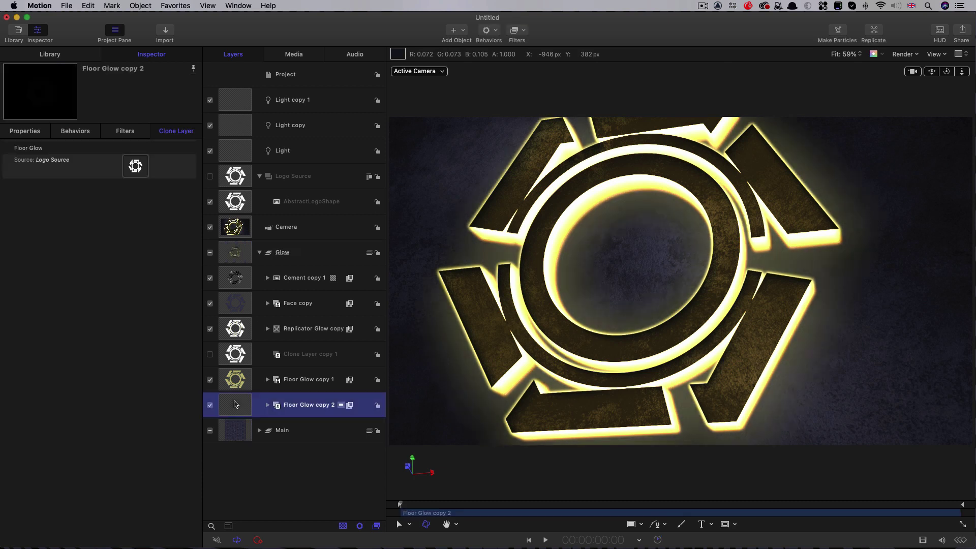
{"action": "key", "text": "Delete"}
{"action": "left_click", "coordinate": [233, 381]}
{"action": "key", "text": "Delete"}
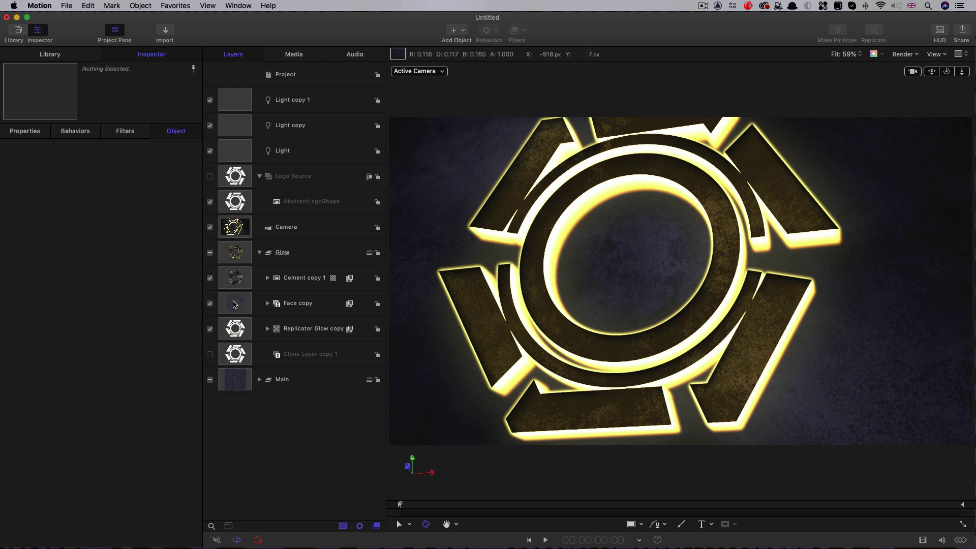
Delete the Cement copy 1 layer from the Glow group
{"action": "left_click", "coordinate": [235, 304]}
{"action": "left_click", "coordinate": [236, 278]}
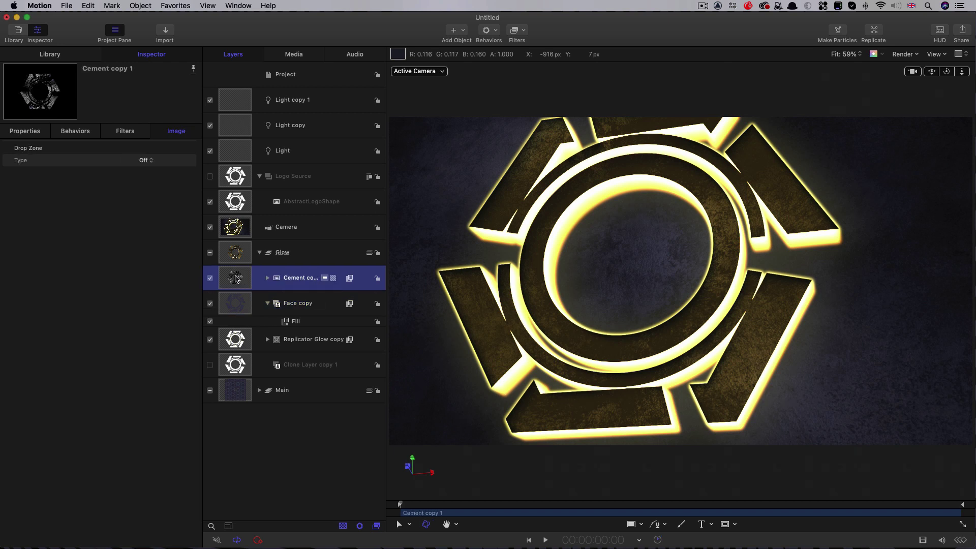
{"action": "key", "text": "Delete"}
{"action": "left_click", "coordinate": [235, 286]}
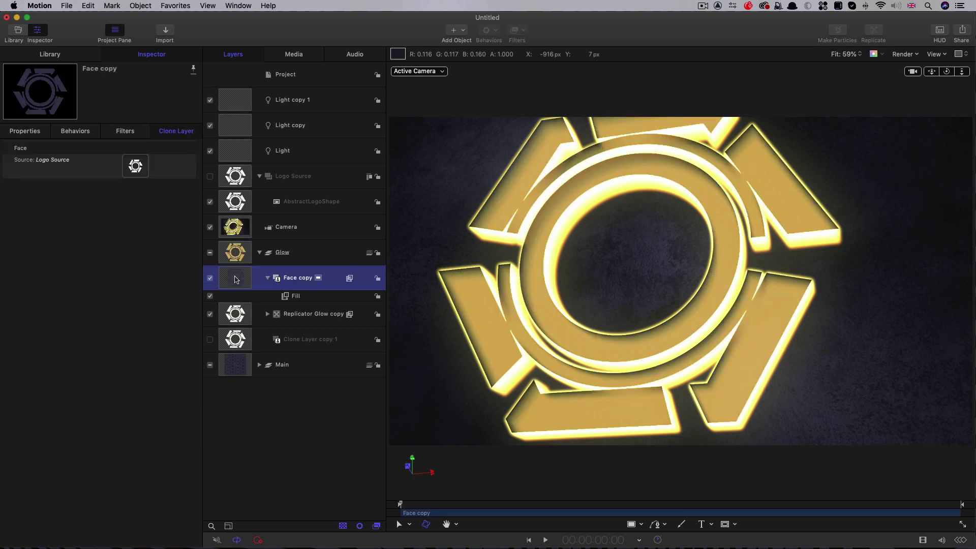
{"action": "left_click", "coordinate": [21, 132]}
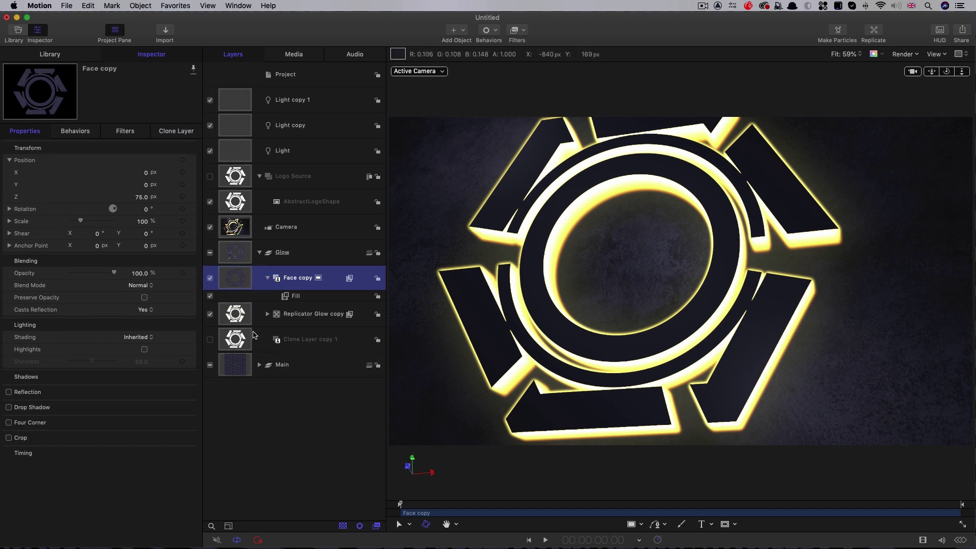
Set Face copy's Fill colour to black and hide the Main group
{"action": "left_click", "coordinate": [285, 300]}
{"action": "left_click", "coordinate": [138, 173]}
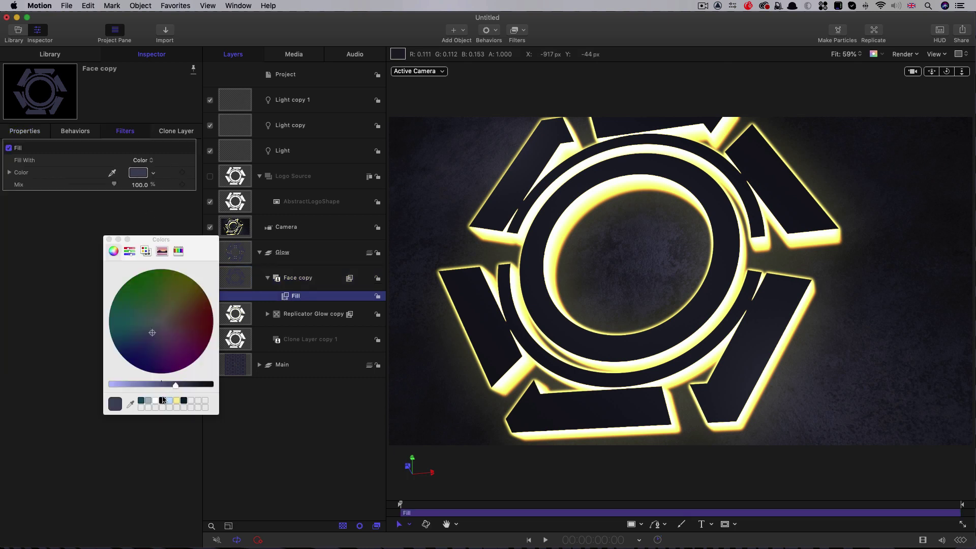
{"action": "left_click_drag", "start_coordinate": [174, 385], "coordinate": [212, 384]}
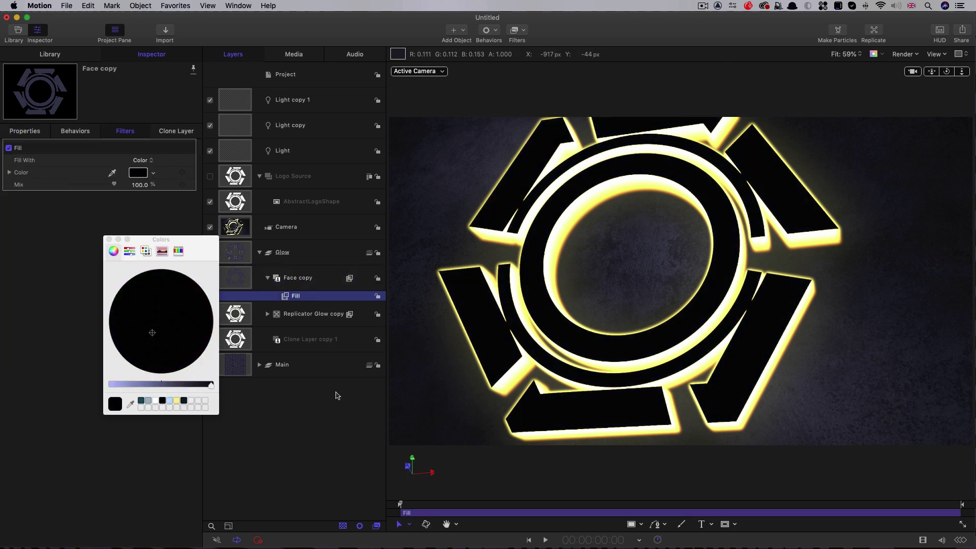
{"action": "key", "text": "Escape"}
{"action": "left_click", "coordinate": [210, 365]}
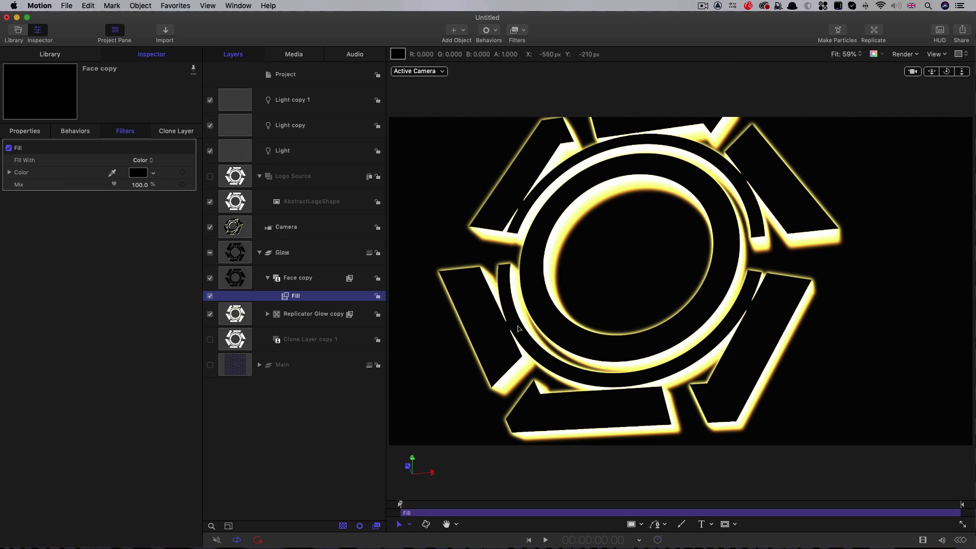
{"action": "left_click", "coordinate": [234, 250]}
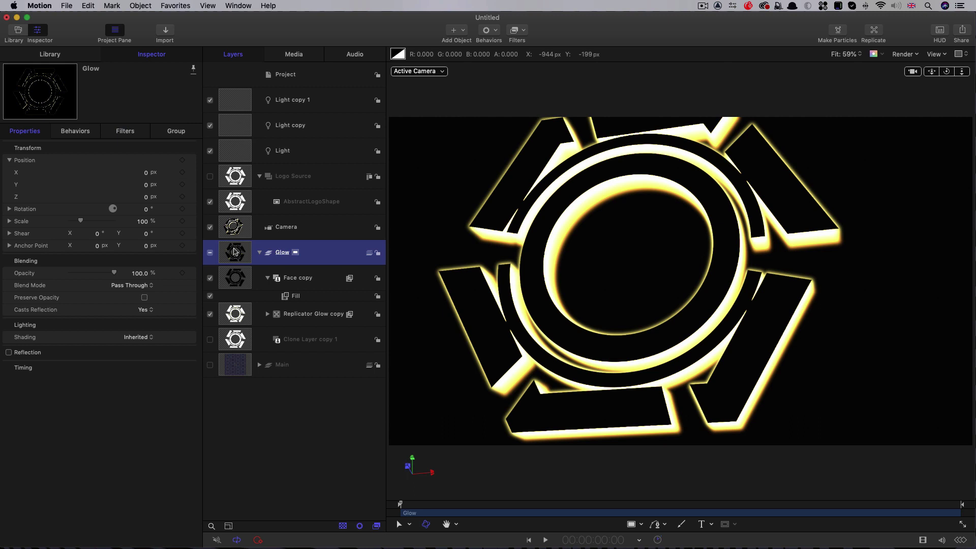
Set Glow's blend mode to Add, re-enable Main, and add a Gaussian Blur of 16
{"action": "left_click", "coordinate": [128, 288]}
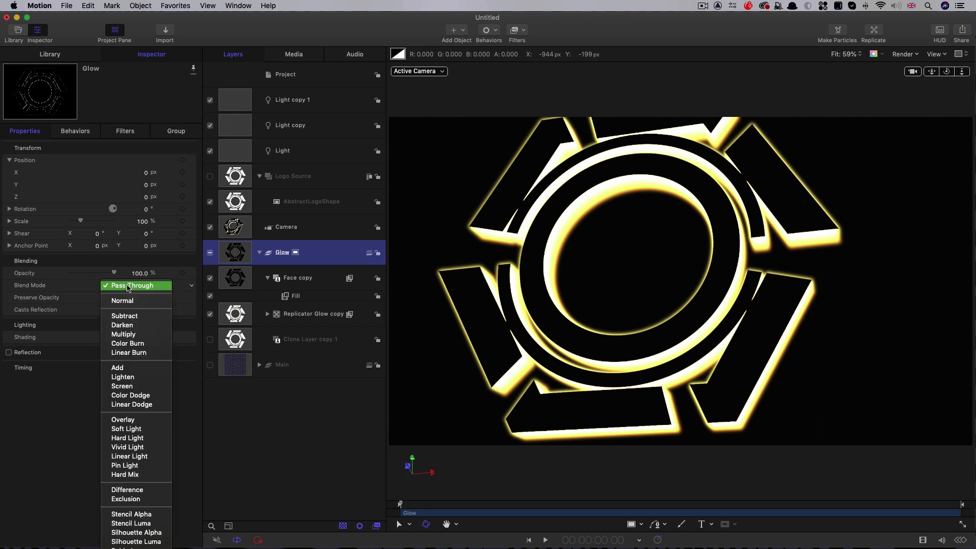
{"action": "left_click", "coordinate": [127, 368]}
{"action": "left_click", "coordinate": [210, 365]}
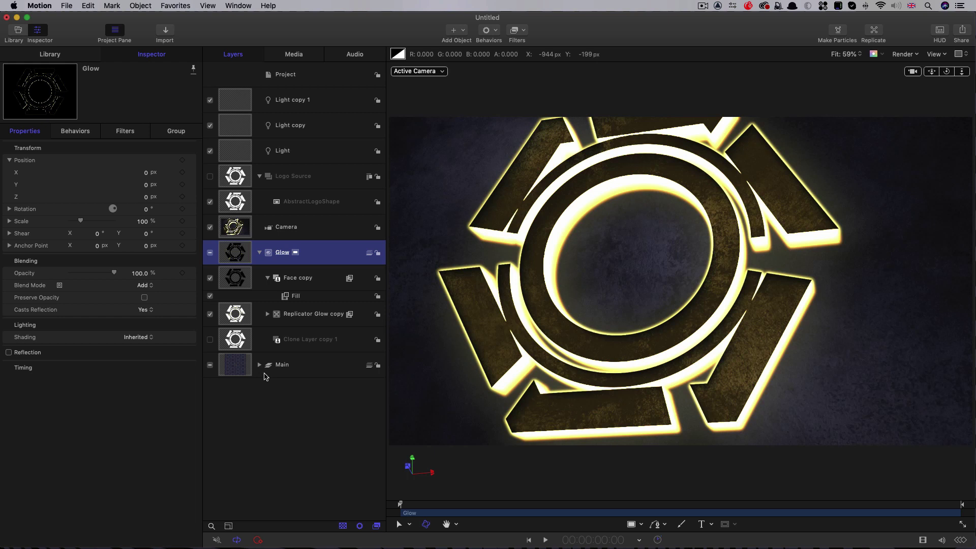
{"action": "left_click", "coordinate": [523, 29]}
{"action": "mouse_move", "coordinate": [524, 56]}
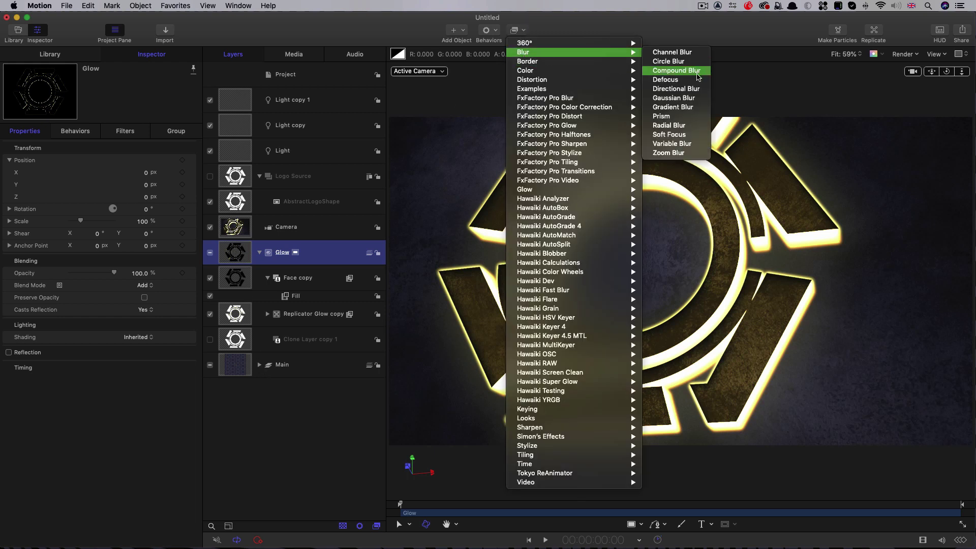
{"action": "left_click", "coordinate": [672, 98]}
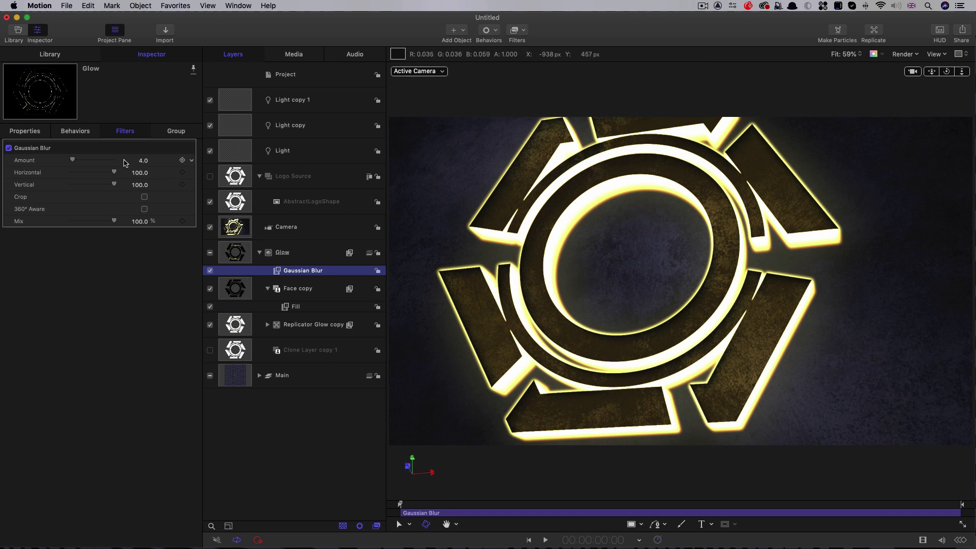
{"action": "left_click", "coordinate": [145, 161]}
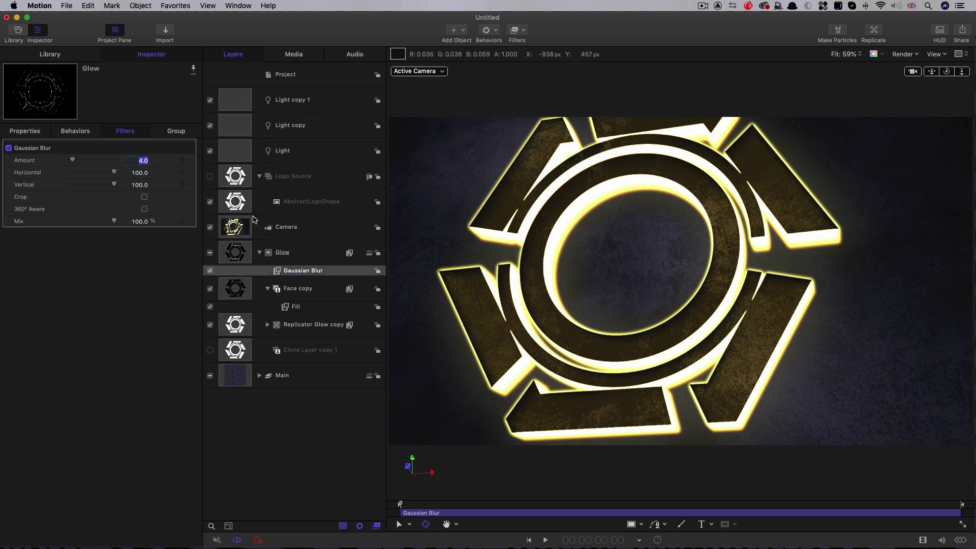
{"action": "type", "text": "16"}
Duplicate the Gaussian Blur twice, setting the copies' amounts to 64 and 256
{"action": "right_click", "coordinate": [287, 269]}
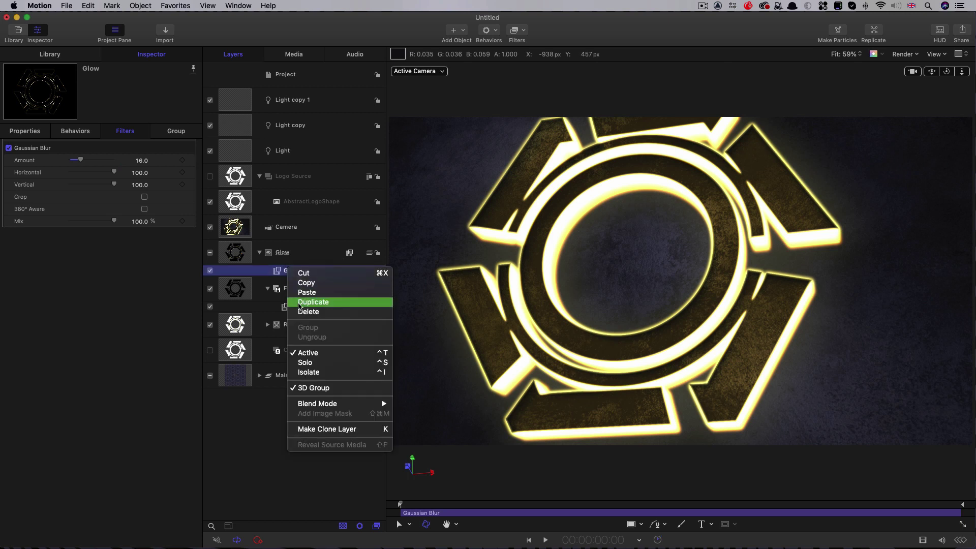
{"action": "left_click", "coordinate": [296, 302]}
{"action": "left_click", "coordinate": [140, 160]}
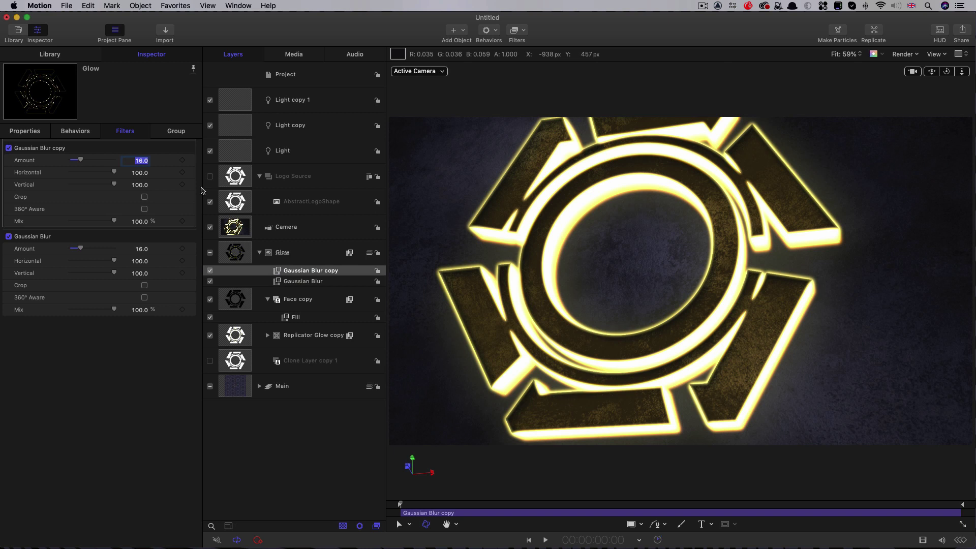
{"action": "type", "text": "64"}
{"action": "key", "text": "Return"}
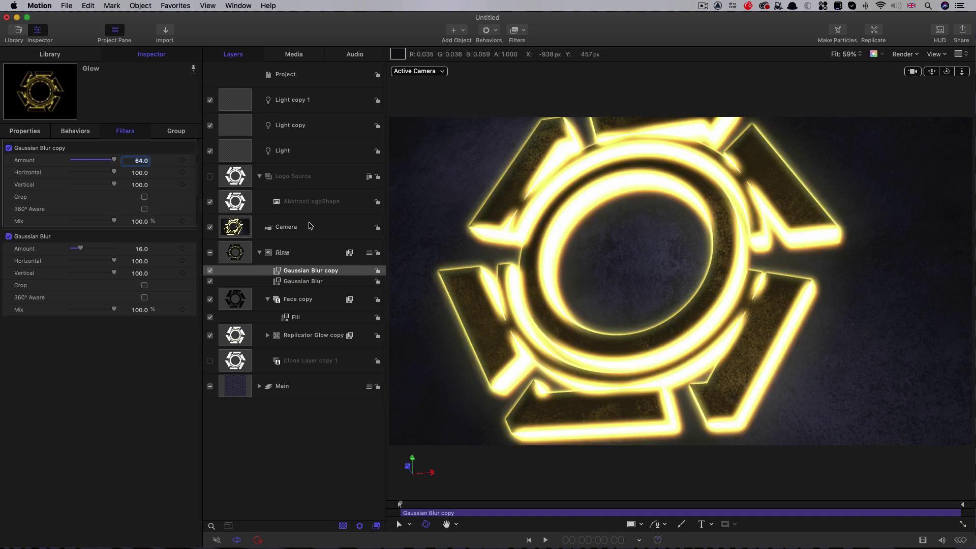
{"action": "right_click", "coordinate": [309, 271]}
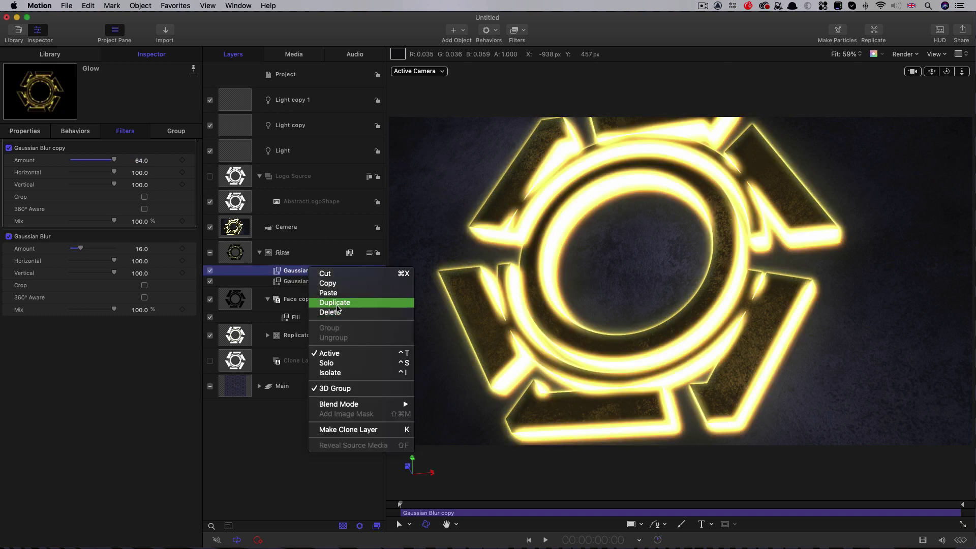
{"action": "left_click", "coordinate": [164, 193]}
{"action": "key", "text": "super+d"}
{"action": "left_click", "coordinate": [141, 161]}
{"action": "type", "text": "1"}
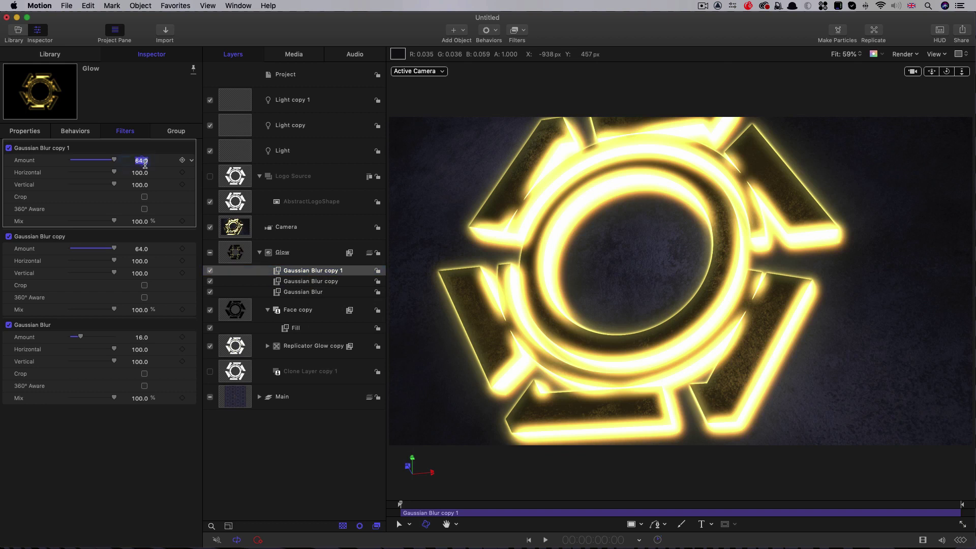
{"action": "type", "text": "56"}
{"action": "key", "text": "Return"}
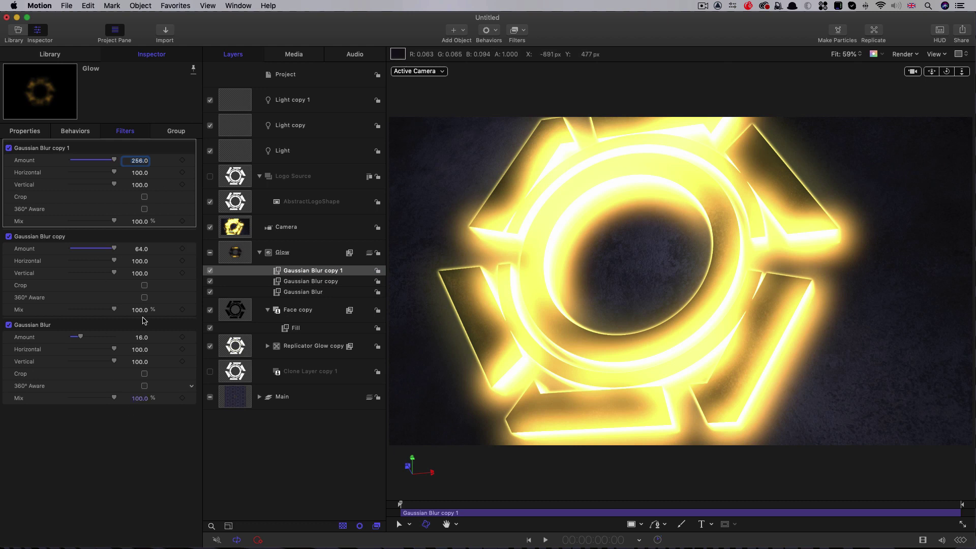
Set the blur Mix values to 10% for the widest, 20% for Gaussian Blur copy, 30% for Gaussian Blur
{"action": "left_click", "coordinate": [140, 222]}
{"action": "type", "text": "10"}
{"action": "key", "text": "Return"}
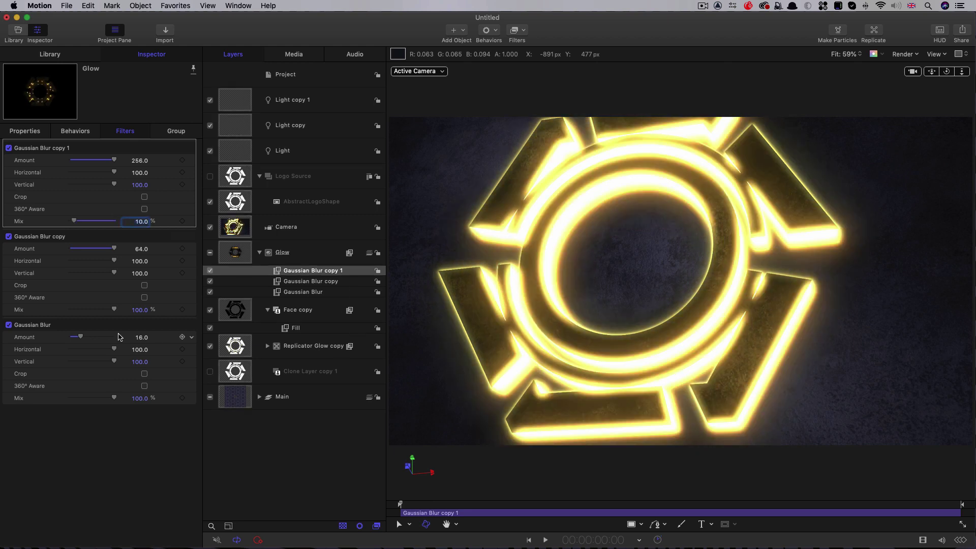
{"action": "left_click", "coordinate": [139, 309]}
{"action": "type", "text": "20"}
{"action": "key", "text": "Return"}
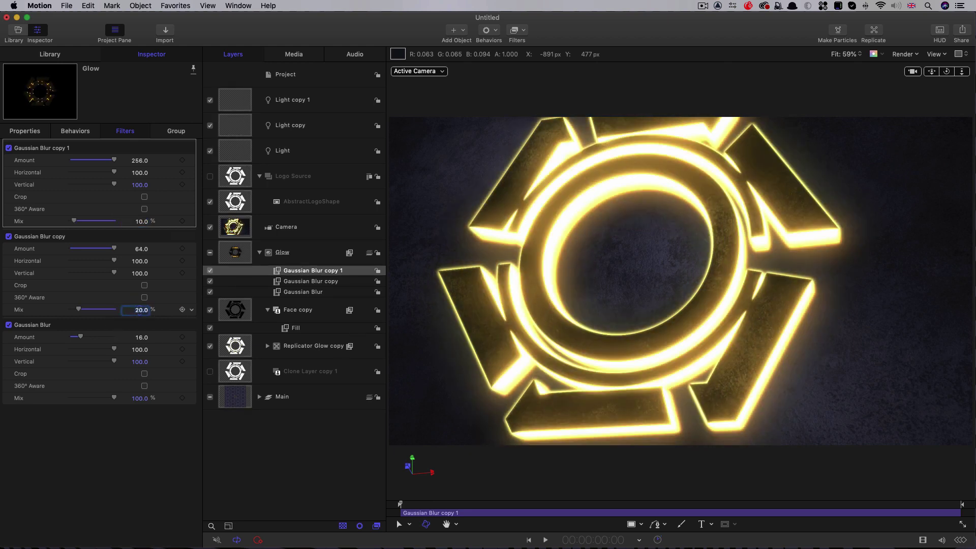
{"action": "left_click", "coordinate": [143, 398]}
{"action": "type", "text": "30"}
{"action": "key", "text": "Return"}
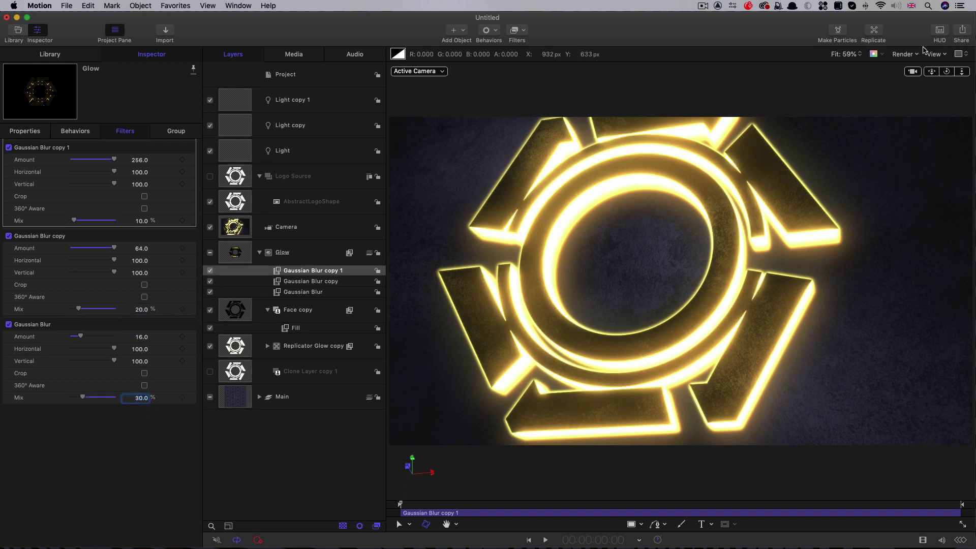
Lower the Glow group's opacity to about 29%
{"action": "mouse_move", "coordinate": [946, 72]}
{"action": "left_mouse_down"}
{"action": "mouse_move", "coordinate": [963, 72]}
{"action": "mouse_move", "coordinate": [947, 71]}
{"action": "left_mouse_up"}
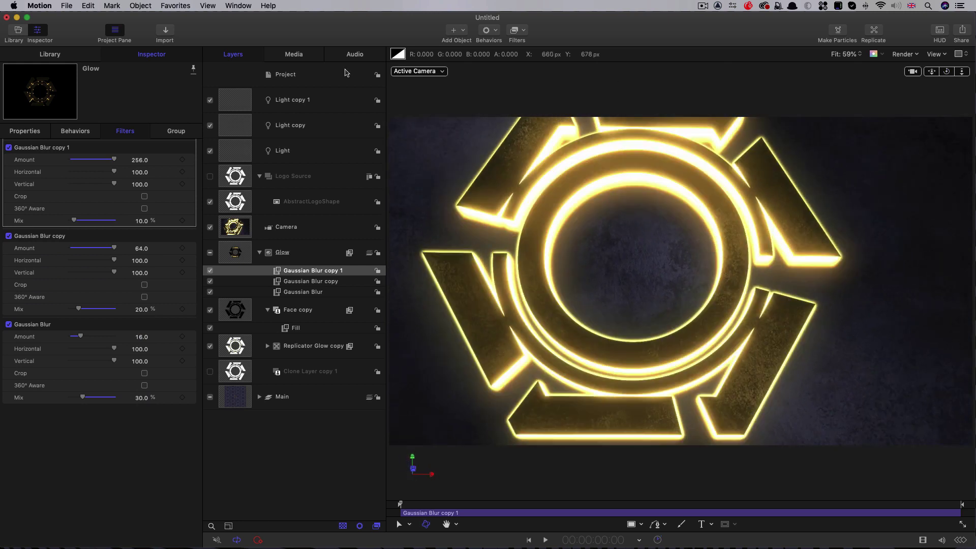
{"action": "left_click", "coordinate": [24, 130]}
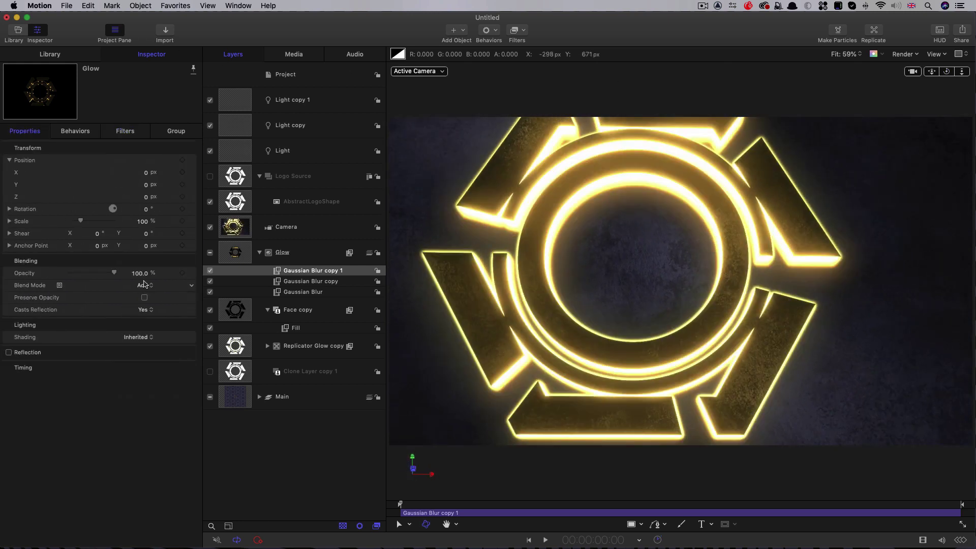
{"action": "left_click_drag", "start_coordinate": [114, 273], "coordinate": [92, 276]}
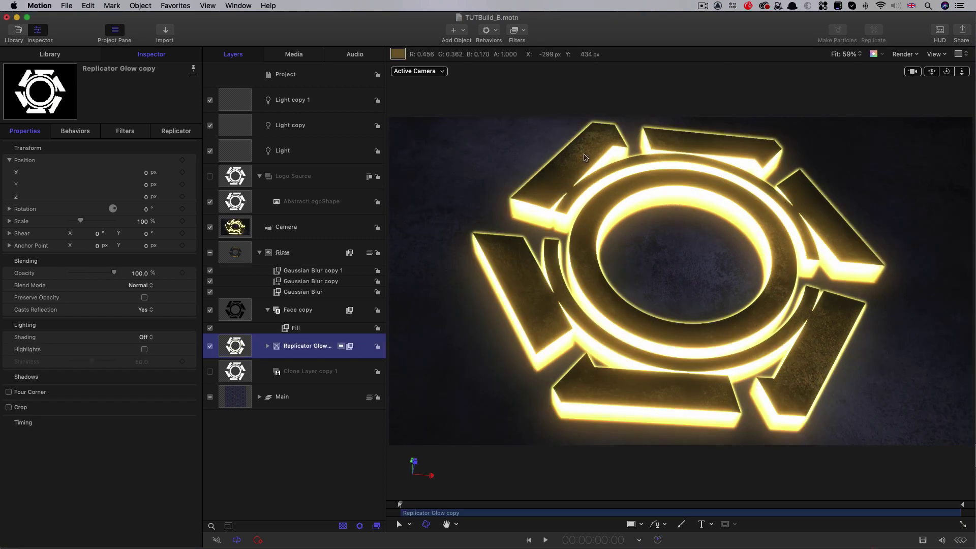
Switch the Glow group off and back on to compare the logo with and without glow
{"action": "left_click", "coordinate": [209, 253]}
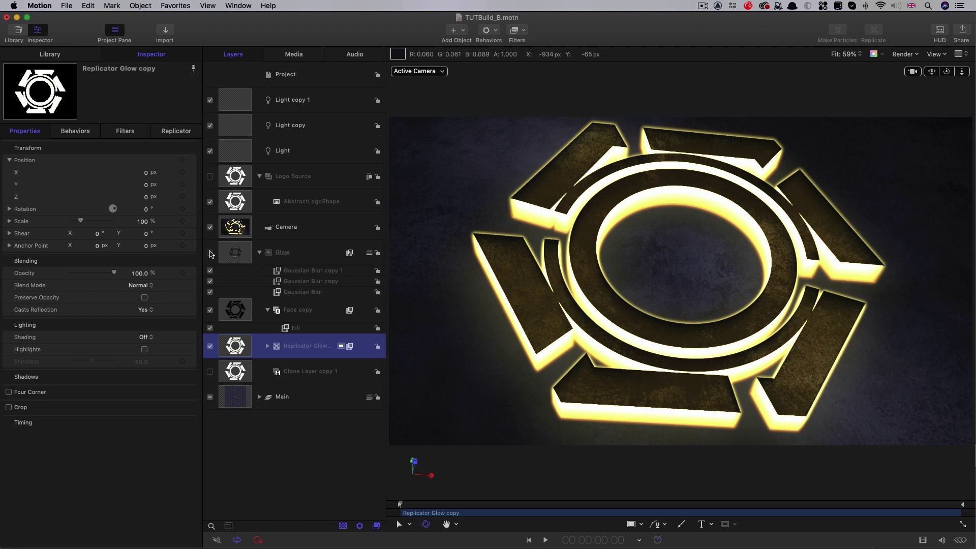
{"action": "left_click", "coordinate": [210, 252]}
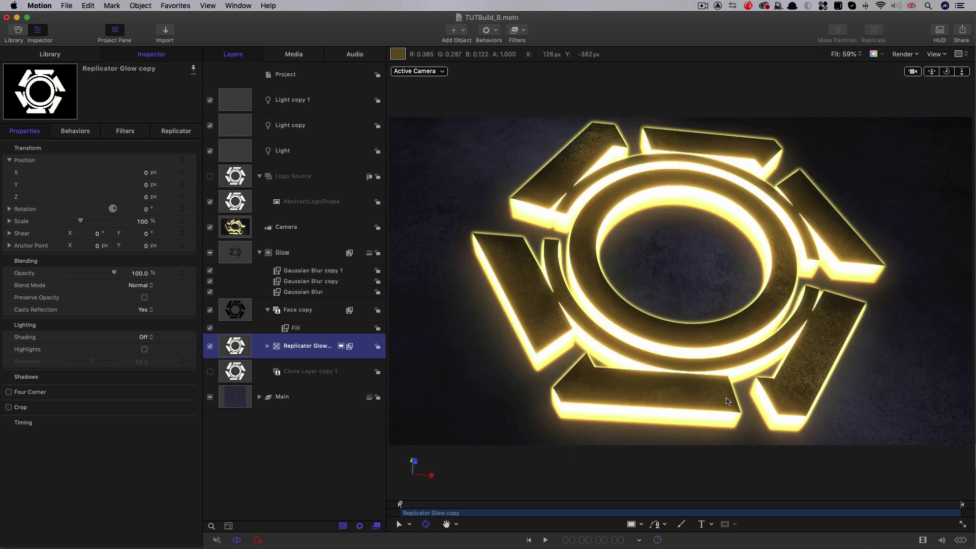
{"action": "mouse_move", "coordinate": [962, 71]}
{"action": "left_mouse_down"}
{"action": "mouse_move", "coordinate": [961, 132]}
{"action": "mouse_move", "coordinate": [961, 74]}
{"action": "left_mouse_up"}
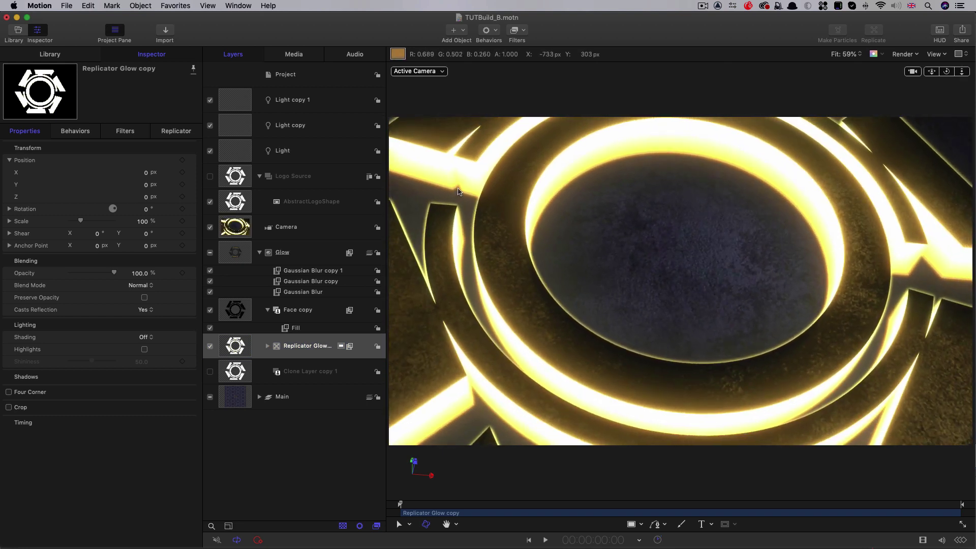
Set the Replicator Glow layer inside Main to 20% opacity
{"action": "left_click", "coordinate": [260, 398]}
{"action": "scroll", "coordinate": [227, 457], "scroll_direction": "down", "scroll_amount": 2}
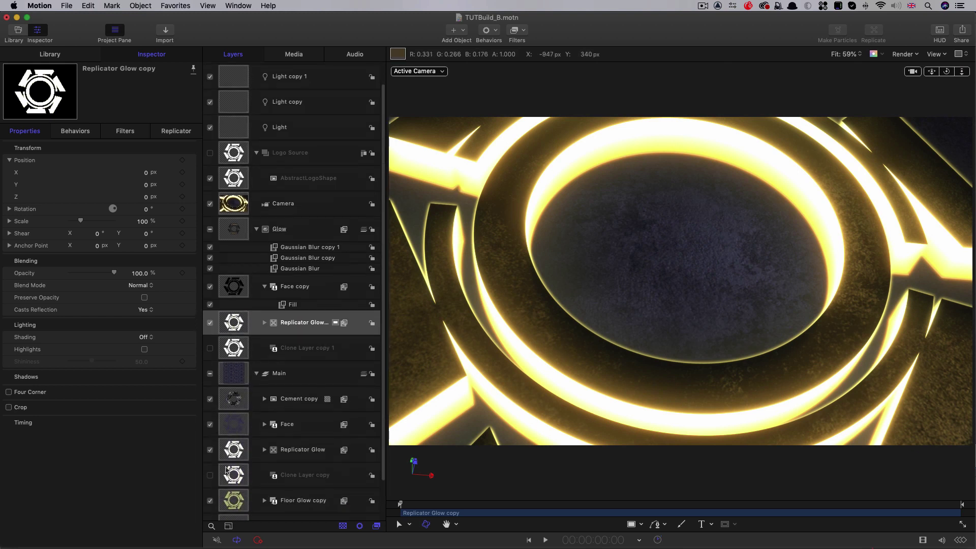
{"action": "left_click", "coordinate": [236, 450]}
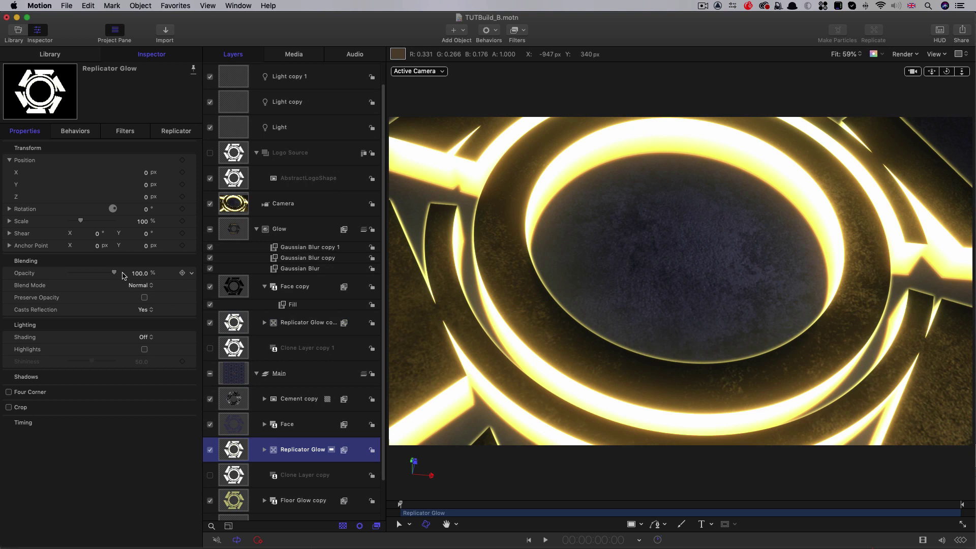
{"action": "left_click", "coordinate": [141, 273]}
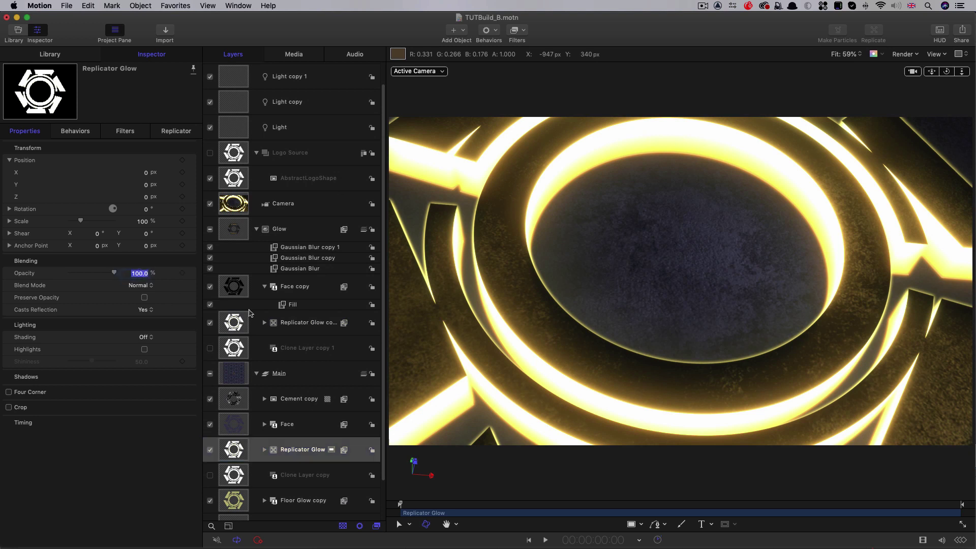
{"action": "type", "text": "20"}
{"action": "key", "text": "Return"}
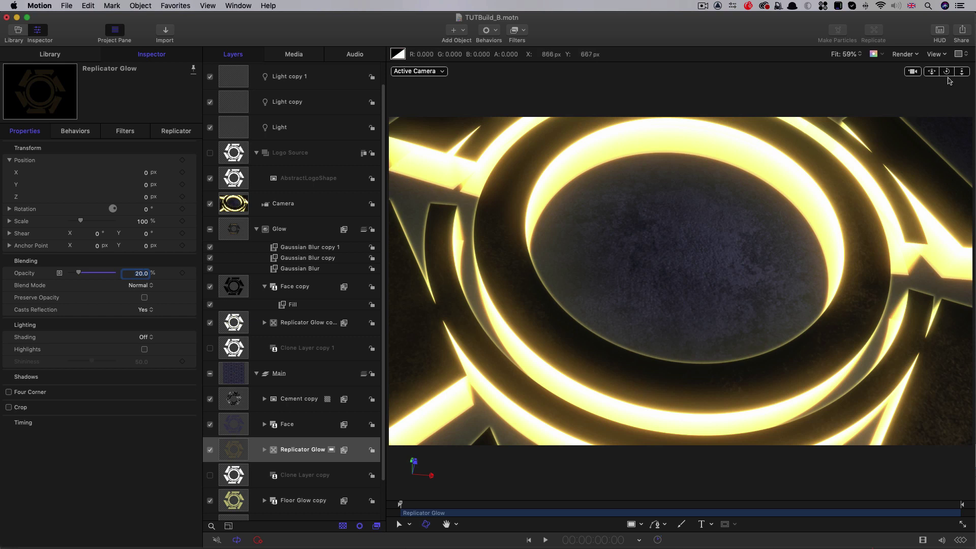
Try a much brighter Replicator Glow opacity, then reset it to 20.0
{"action": "left_click_drag", "start_coordinate": [931, 71], "coordinate": [949, 81]}
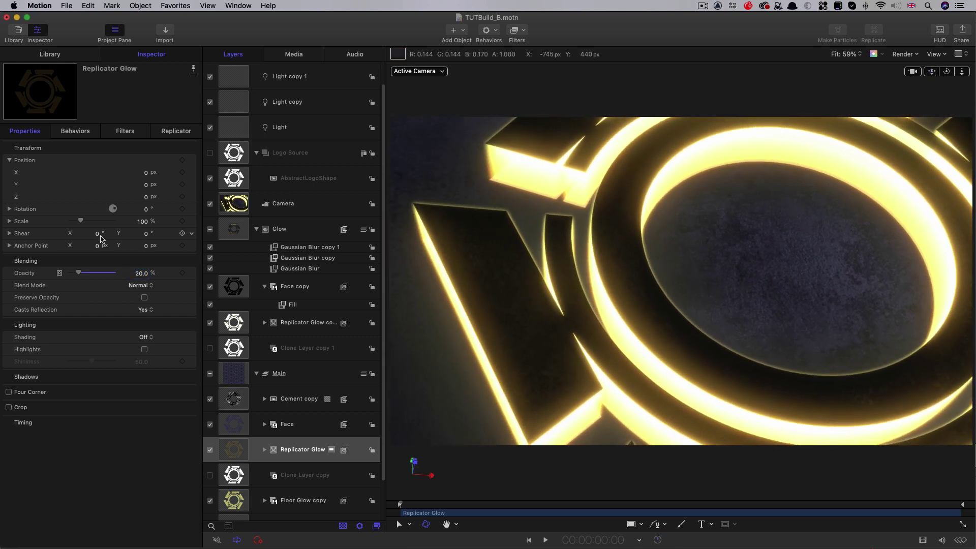
{"action": "mouse_move", "coordinate": [78, 272]}
{"action": "left_mouse_down"}
{"action": "mouse_move", "coordinate": [246, 271]}
{"action": "mouse_move", "coordinate": [81, 276]}
{"action": "left_mouse_up"}
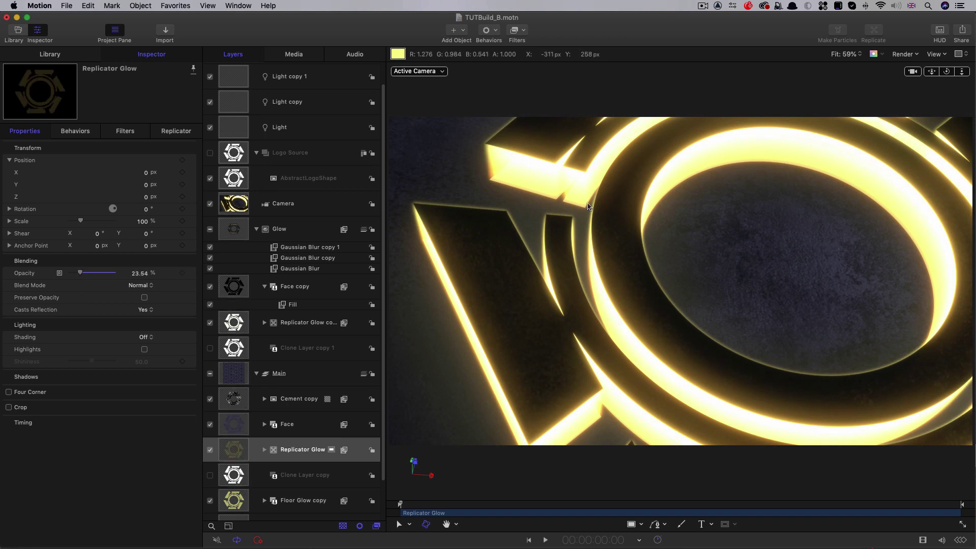
{"action": "double_click", "coordinate": [141, 273]}
{"action": "type", "text": "20.0"}
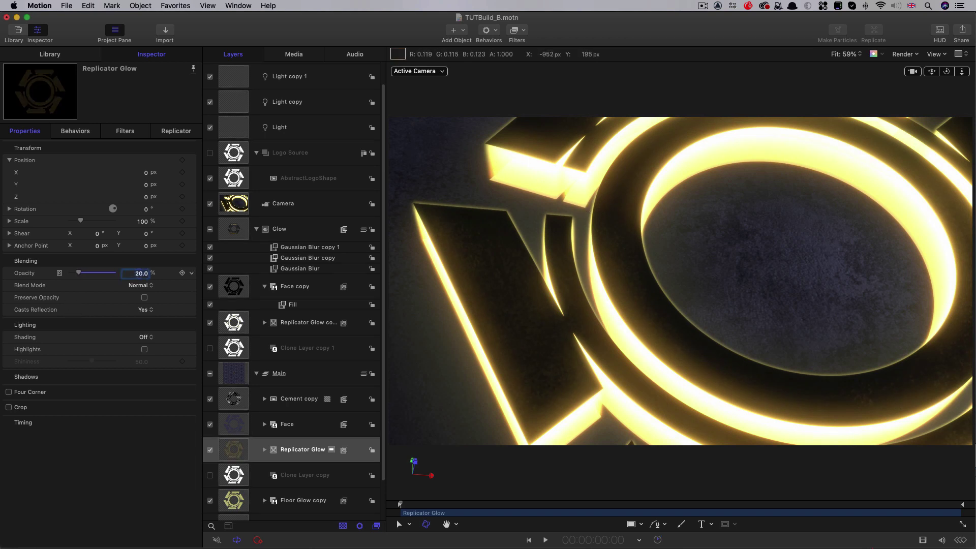
Orbit the view down to a low angle on the logo
{"action": "left_click_drag", "start_coordinate": [946, 71], "coordinate": [975, 141]}
{"action": "mouse_move", "coordinate": [412, 471]}
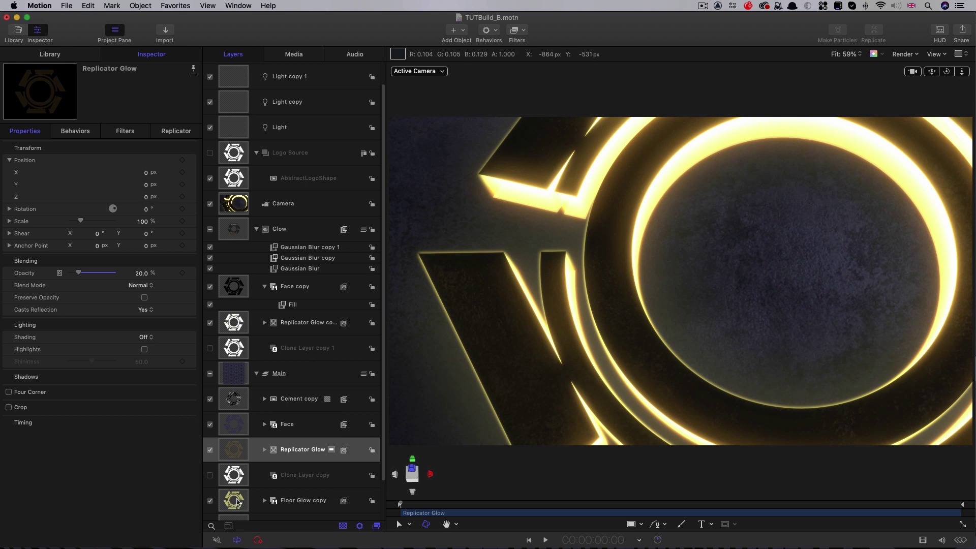
{"action": "scroll", "coordinate": [231, 502], "scroll_direction": "down", "scroll_amount": 2}
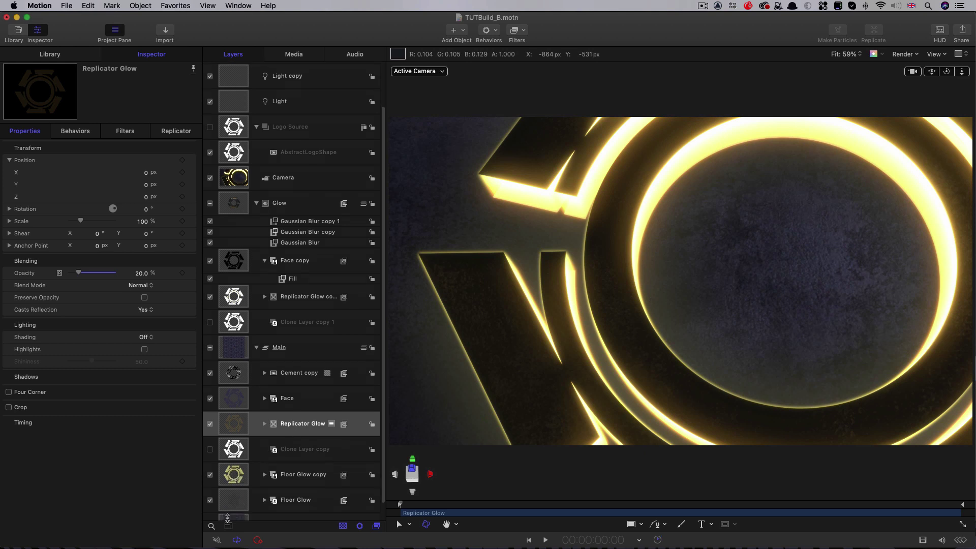
Set Floor Glow's opacity to 30%, then raise it to 35%
{"action": "left_click", "coordinate": [231, 488]}
{"action": "left_click", "coordinate": [139, 273]}
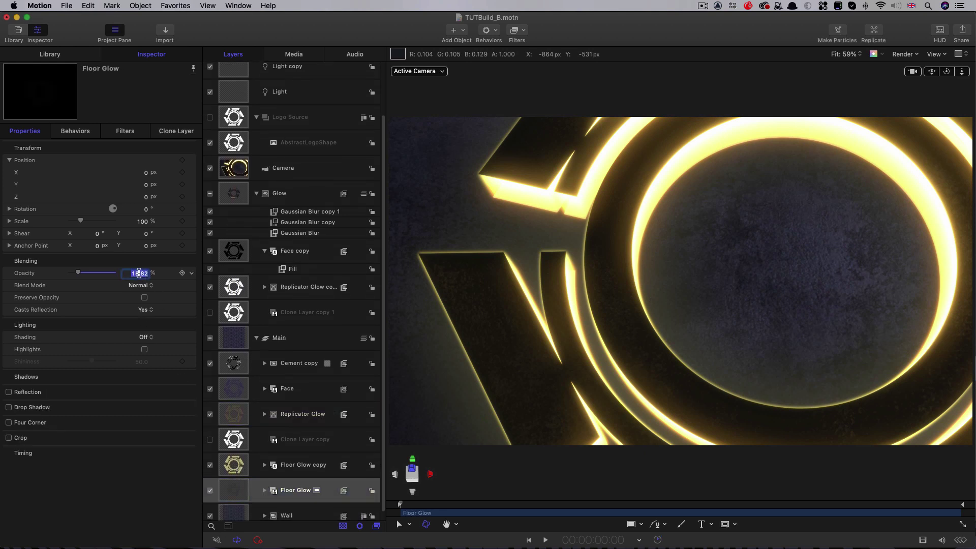
{"action": "type", "text": "30"}
{"action": "key", "text": "Return"}
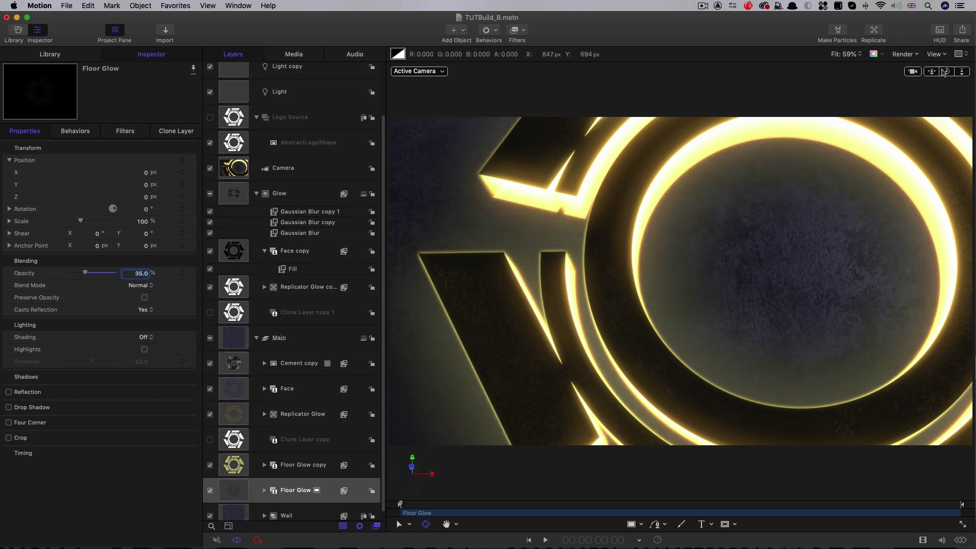
{"action": "type", "text": "35"}
{"action": "key", "text": "Return"}
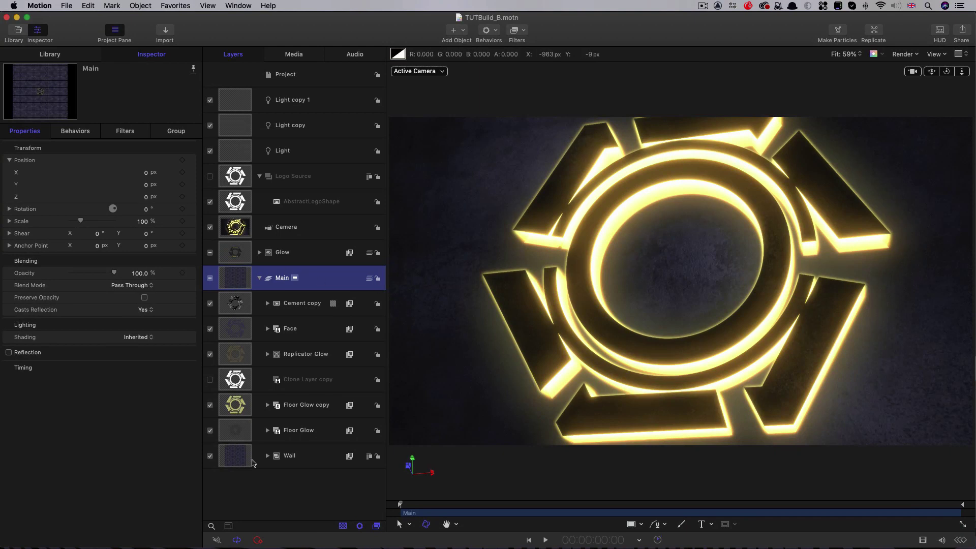
Create a new empty group at the top of the project and name it BG
{"action": "left_click", "coordinate": [299, 81]}
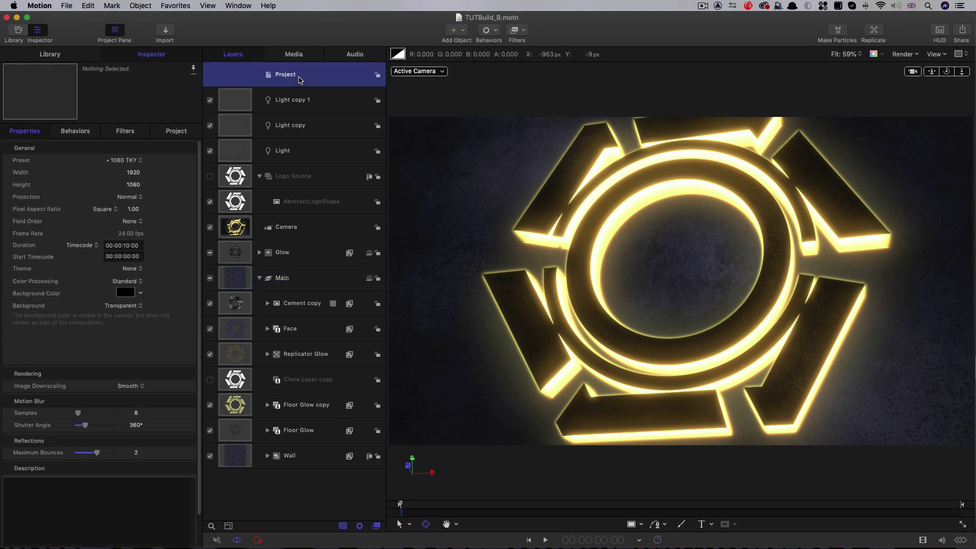
{"action": "left_click", "coordinate": [140, 6]}
{"action": "key", "text": "super+shift+n"}
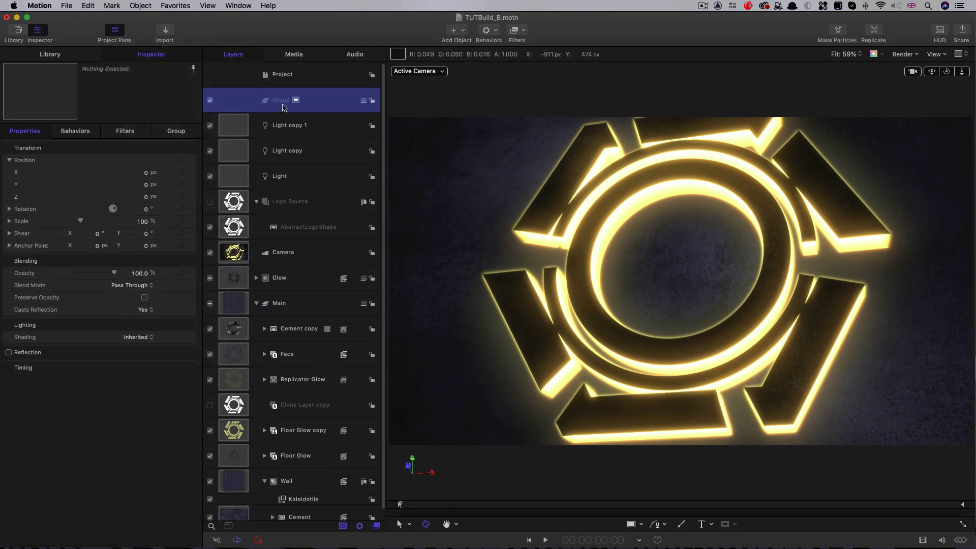
{"action": "double_click", "coordinate": [282, 100]}
{"action": "type", "text": "B"}
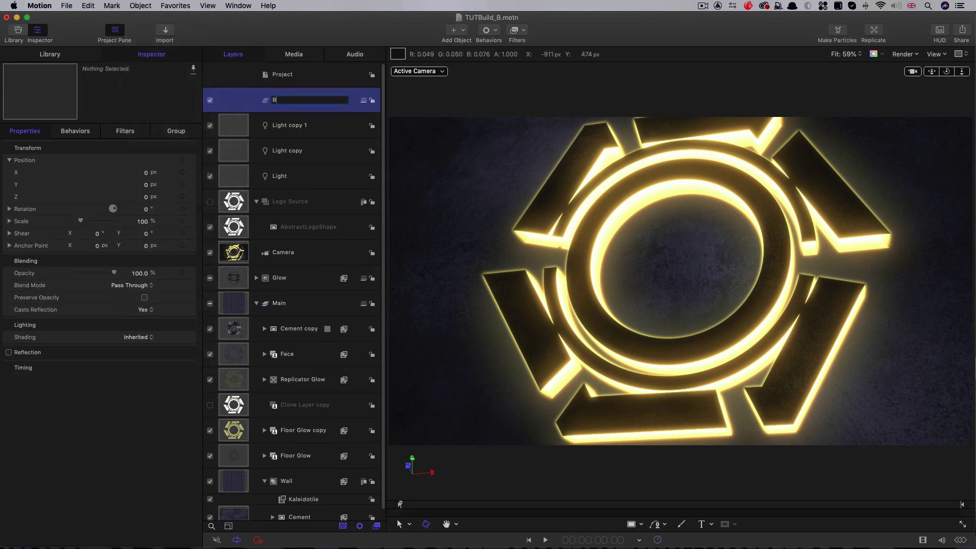
{"action": "type", "text": "G"}
{"action": "key", "text": "Return"}
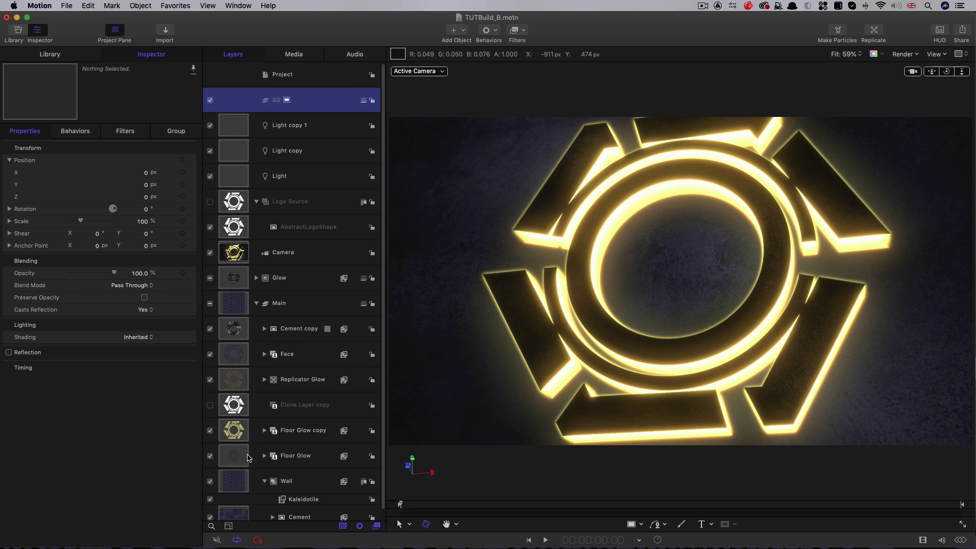
Move the Wall layer into BG, send BG to the bottom, and collapse it
{"action": "left_click", "coordinate": [230, 481]}
{"action": "left_click_drag", "start_coordinate": [228, 484], "coordinate": [268, 104]}
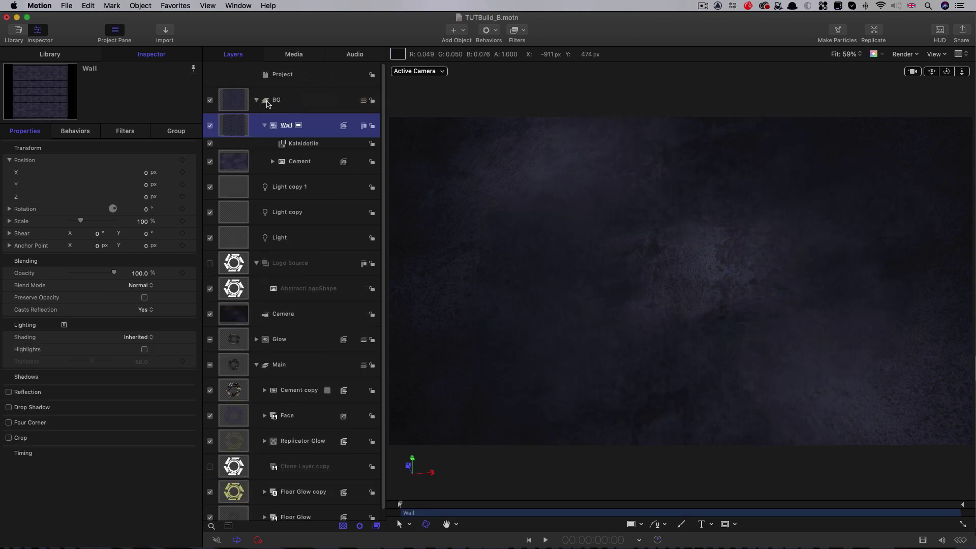
{"action": "left_click", "coordinate": [237, 102]}
{"action": "key", "text": "super+shift+bracketleft"}
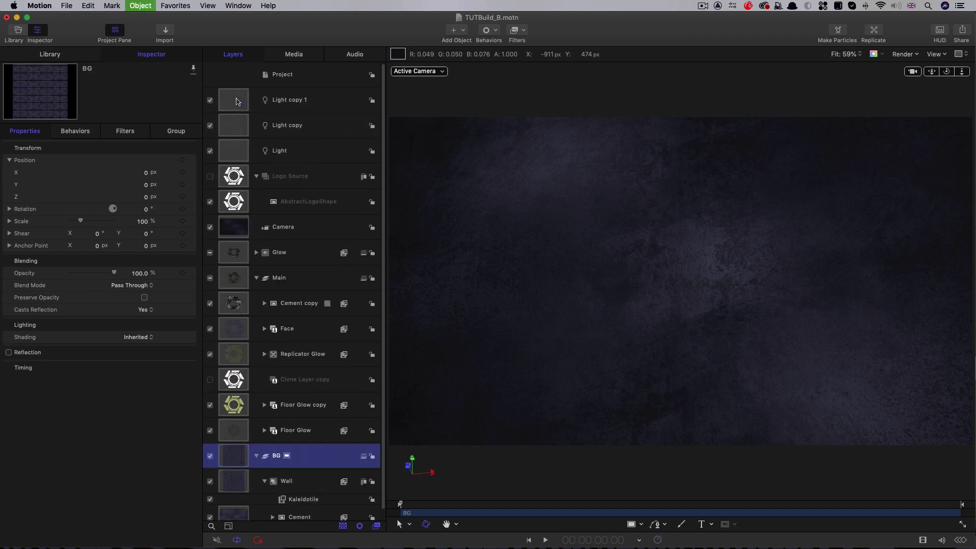
{"action": "left_click", "coordinate": [256, 456]}
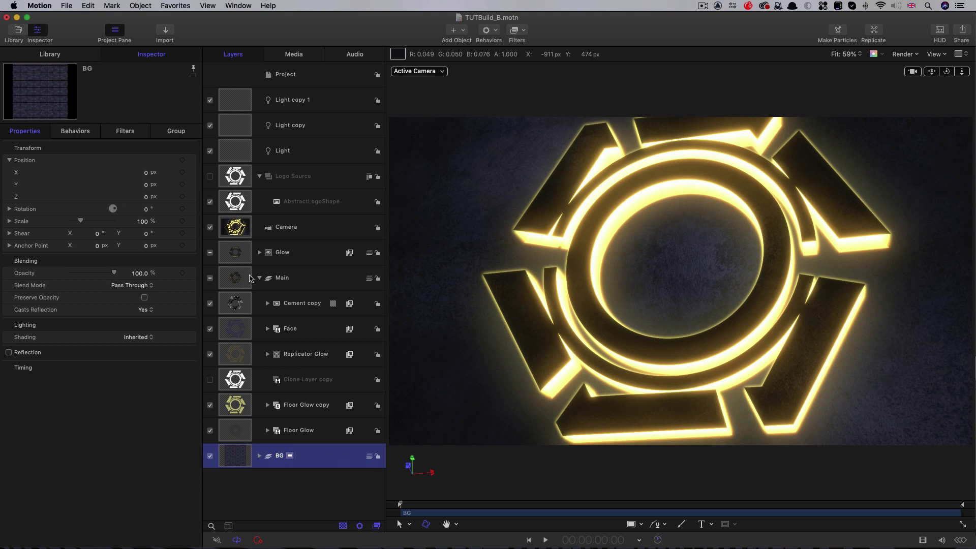
Create another new group and move Glow and Main into it
{"action": "left_click", "coordinate": [288, 78]}
{"action": "left_click", "coordinate": [140, 5]}
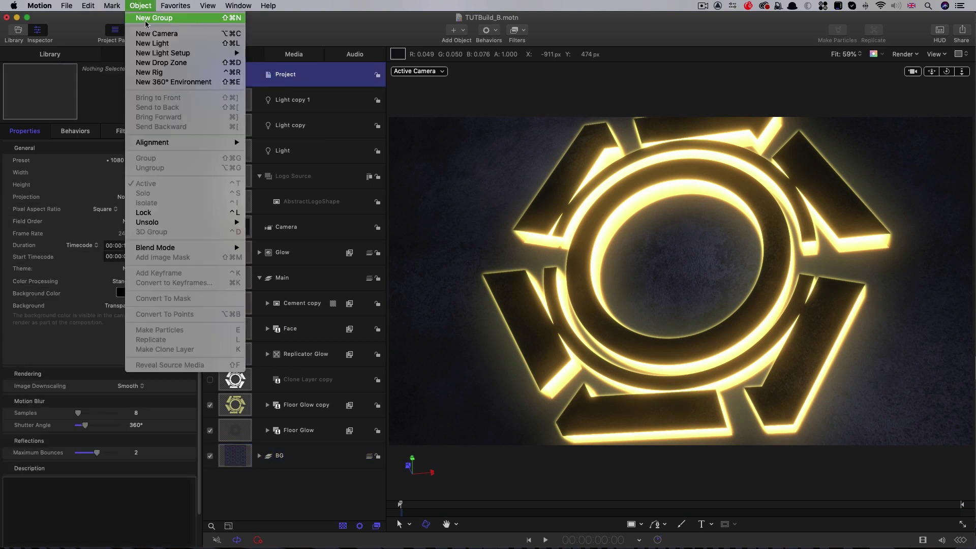
{"action": "left_click", "coordinate": [224, 166]}
{"action": "key", "text": "super+shift+n"}
{"action": "left_click", "coordinate": [232, 284]}
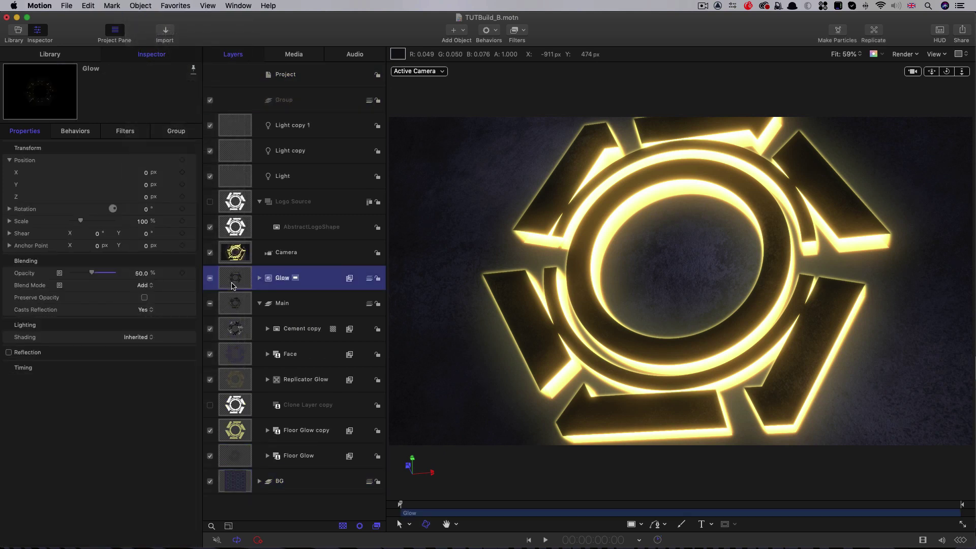
{"action": "left_click", "coordinate": [259, 302]}
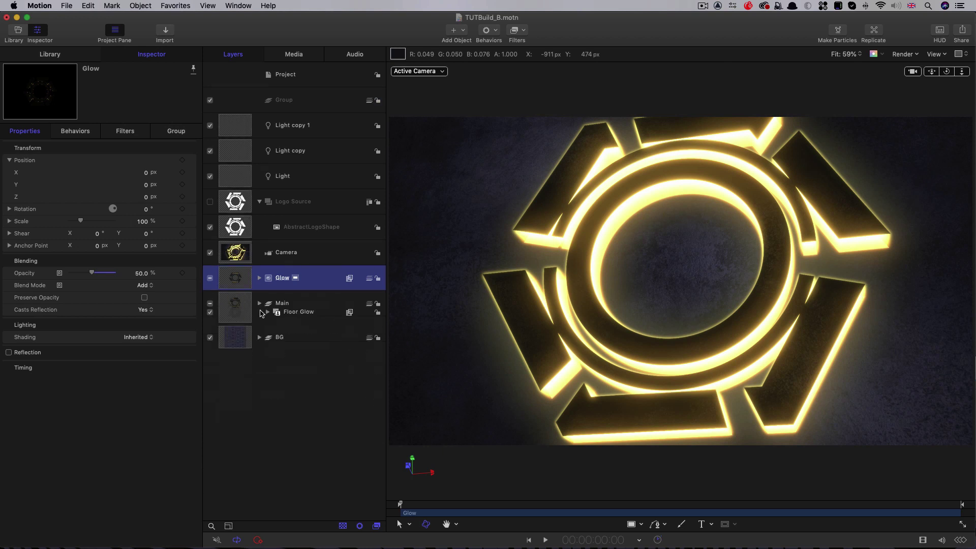
{"action": "left_click", "coordinate": [234, 305], "text": "shift"}
{"action": "left_click_drag", "start_coordinate": [235, 305], "coordinate": [296, 100]}
{"action": "left_click", "coordinate": [235, 101]}
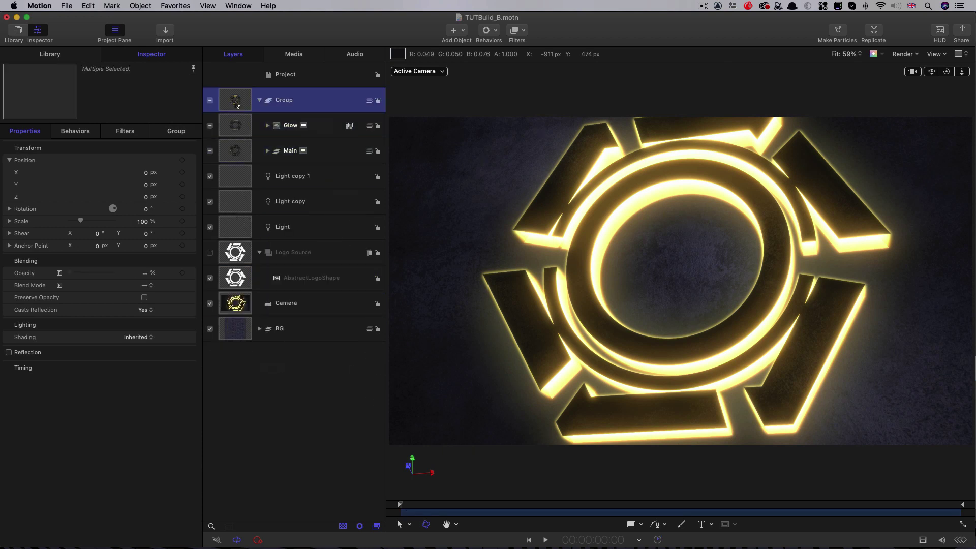
Apply a Color > Hue/Saturation filter to Group, and preview changes to its Hue and Value
{"action": "left_click", "coordinate": [524, 31]}
{"action": "mouse_move", "coordinate": [526, 72]}
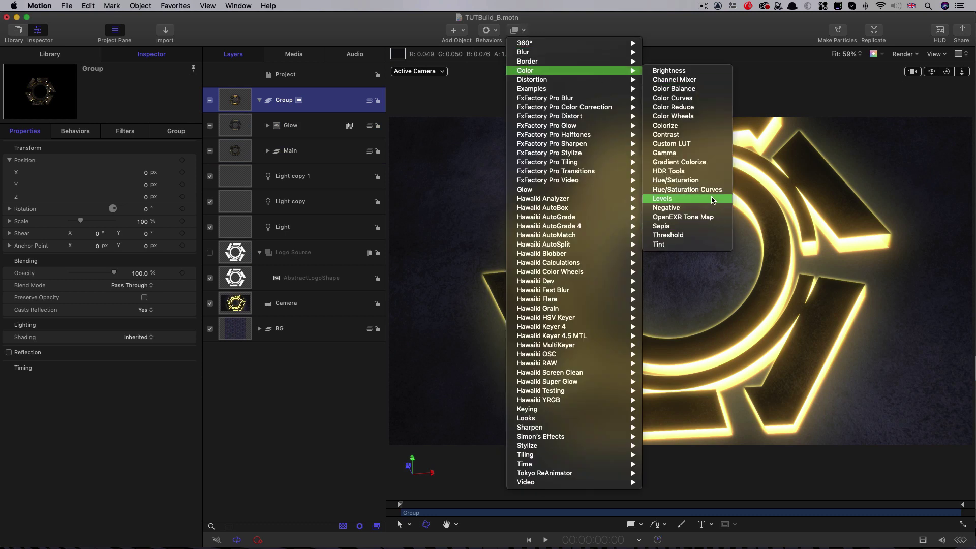
{"action": "left_click", "coordinate": [709, 180]}
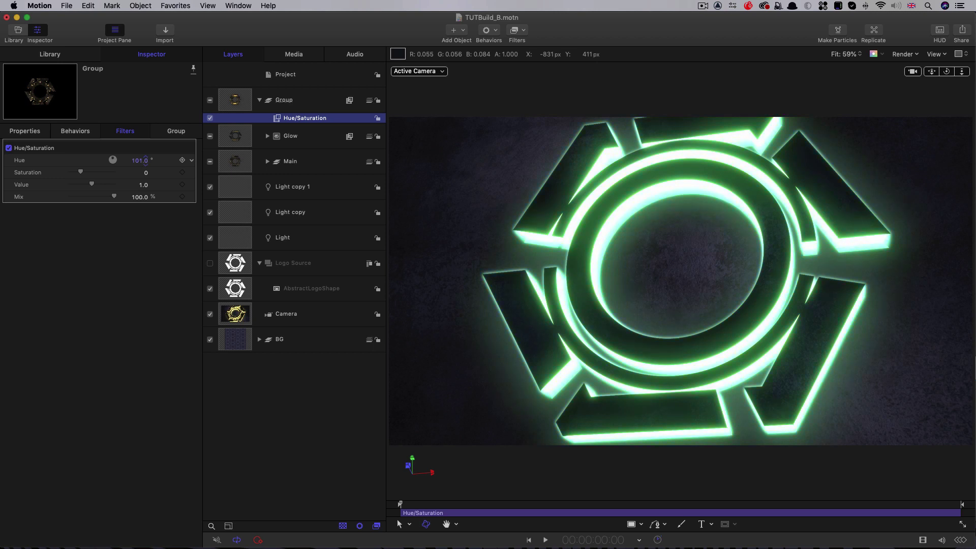
{"action": "left_click_drag", "start_coordinate": [146, 160], "coordinate": [146, 160]}
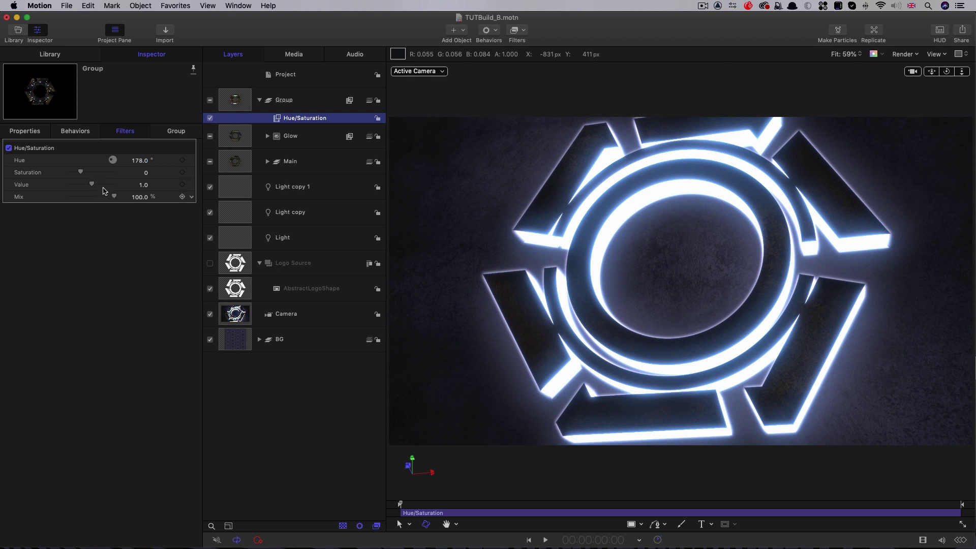
{"action": "left_click_drag", "start_coordinate": [92, 184], "coordinate": [84, 191]}
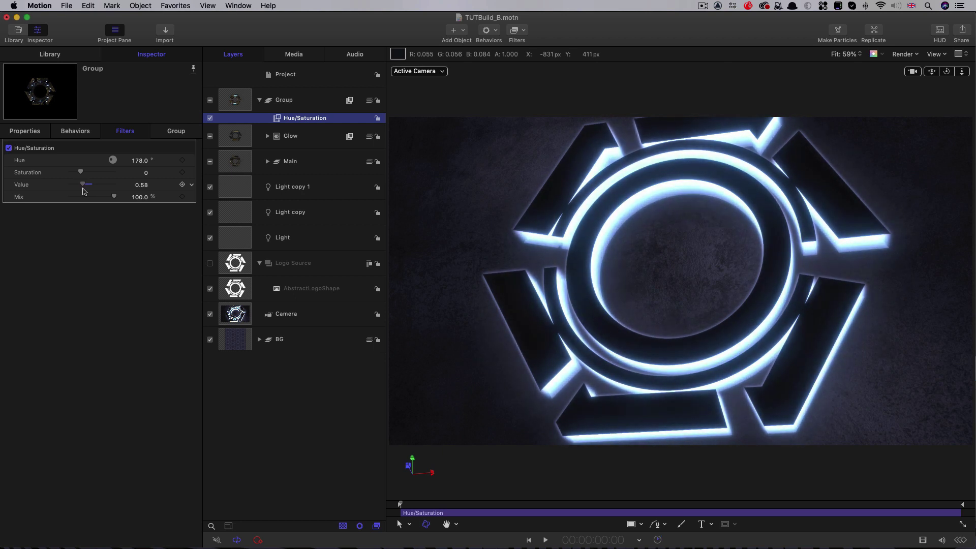
{"action": "left_click_drag", "start_coordinate": [85, 191], "coordinate": [83, 191]}
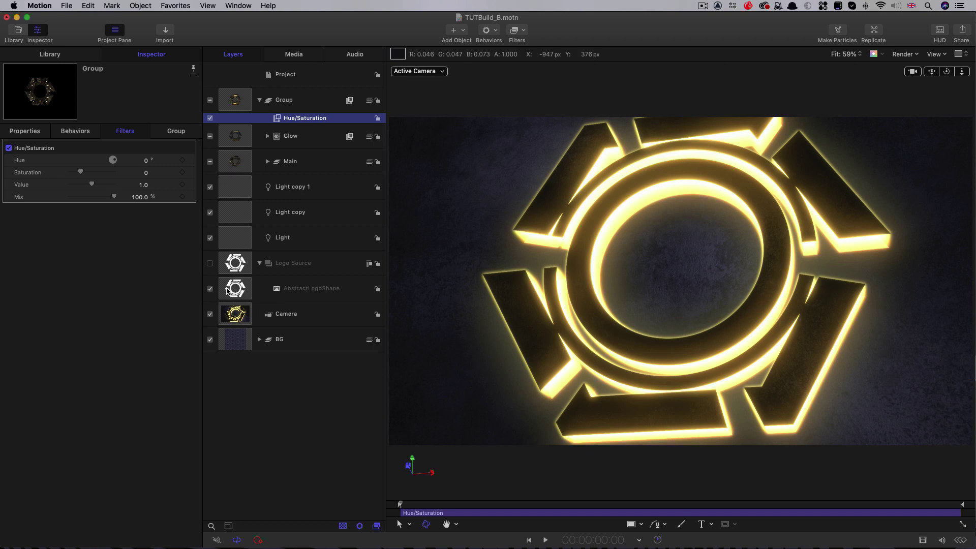
Hide the AbstractLogoShape layer and import 3DLogoShape.png as the new logo source
{"action": "left_click", "coordinate": [236, 267]}
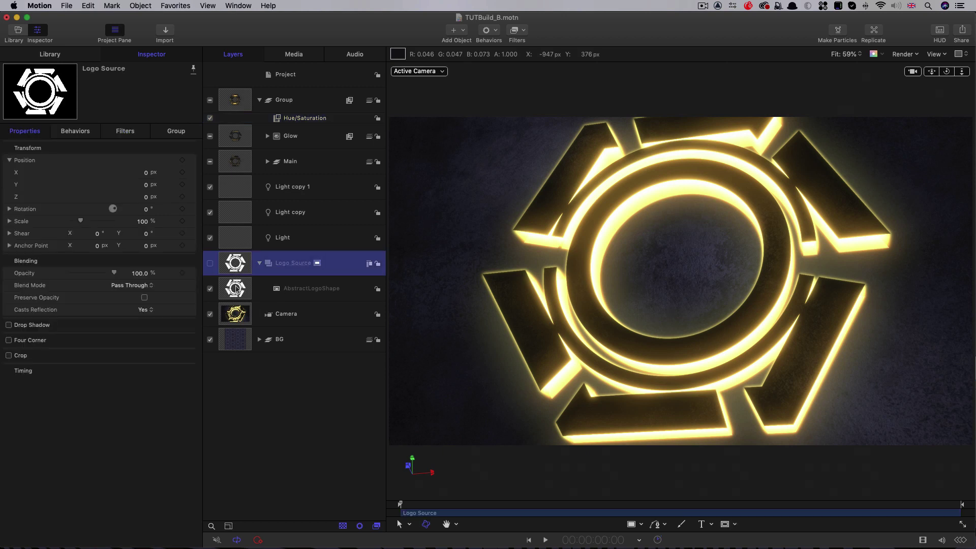
{"action": "left_click", "coordinate": [236, 289]}
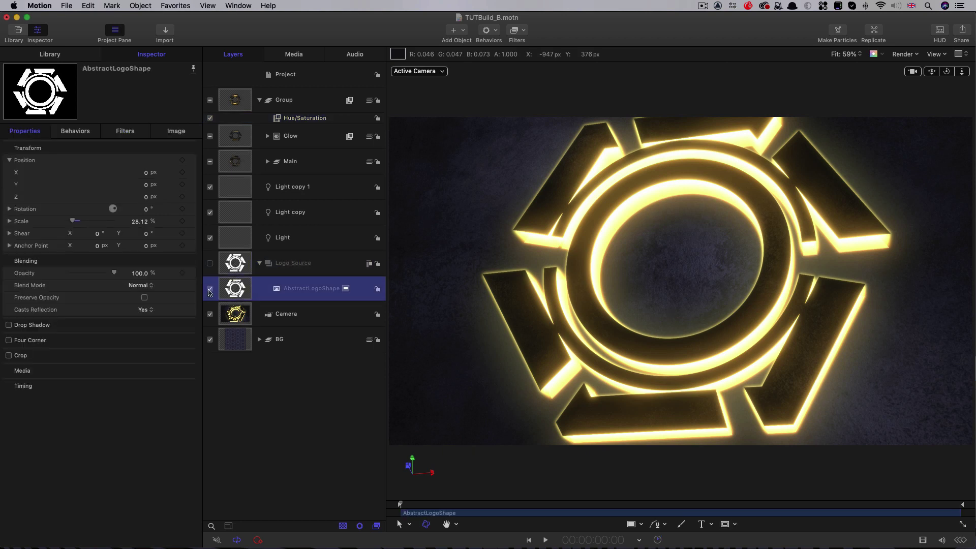
{"action": "left_click", "coordinate": [209, 289]}
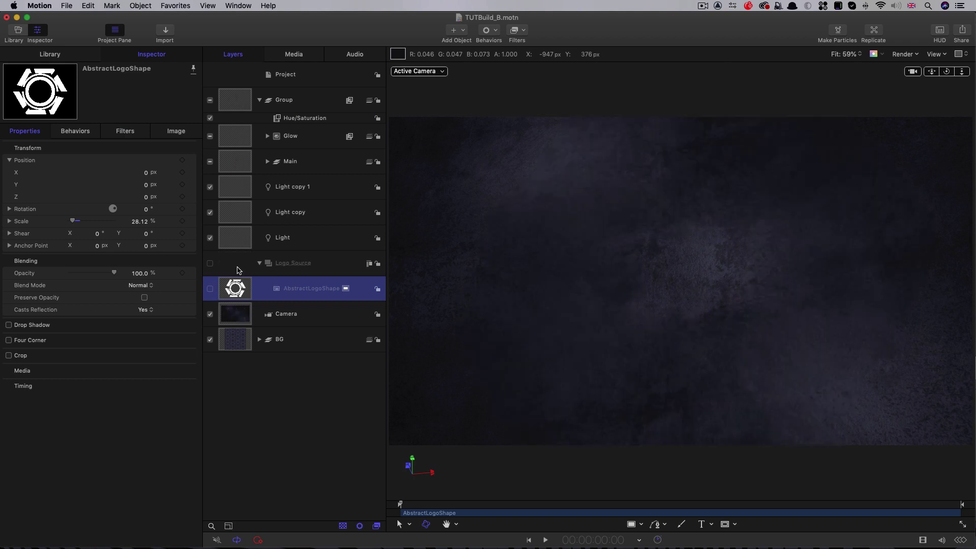
{"action": "left_click", "coordinate": [163, 31]}
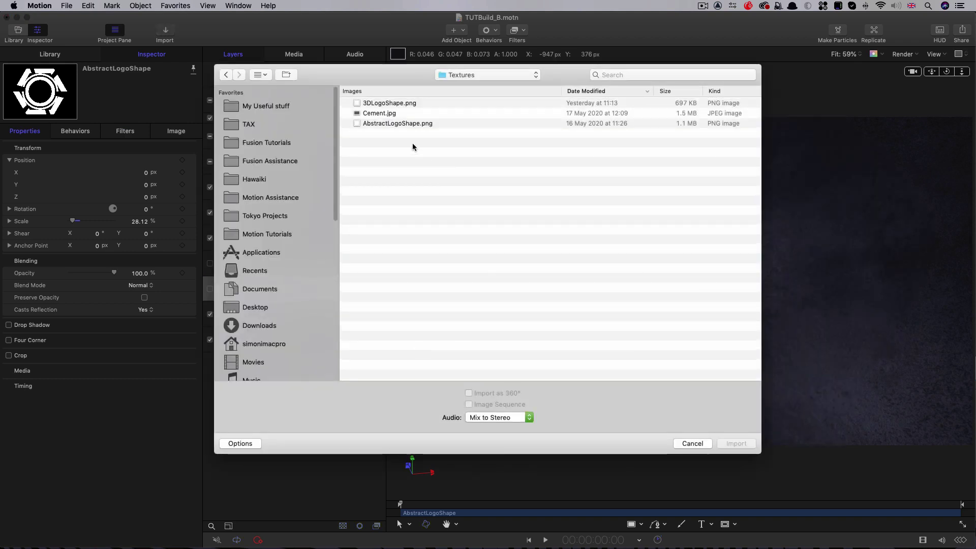
{"action": "left_click", "coordinate": [385, 104]}
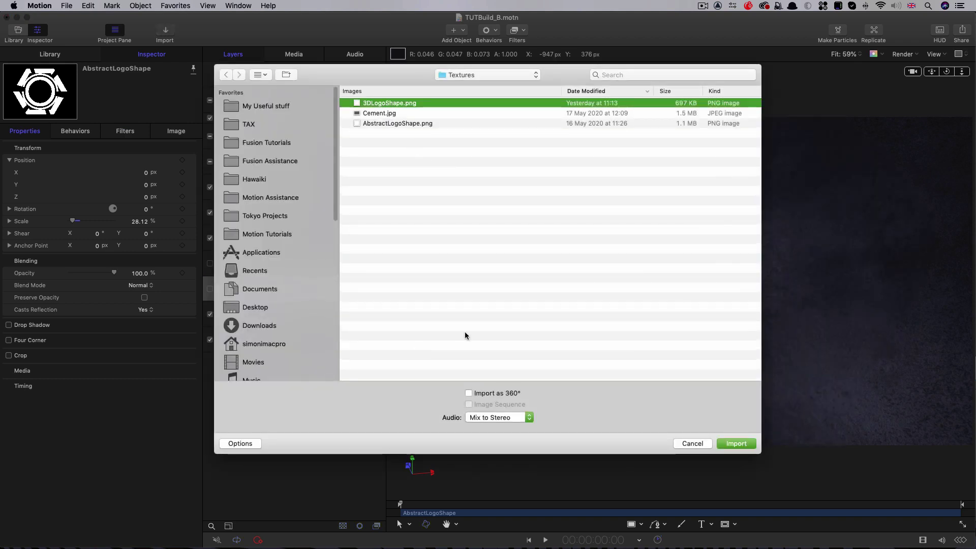
{"action": "left_click", "coordinate": [737, 443]}
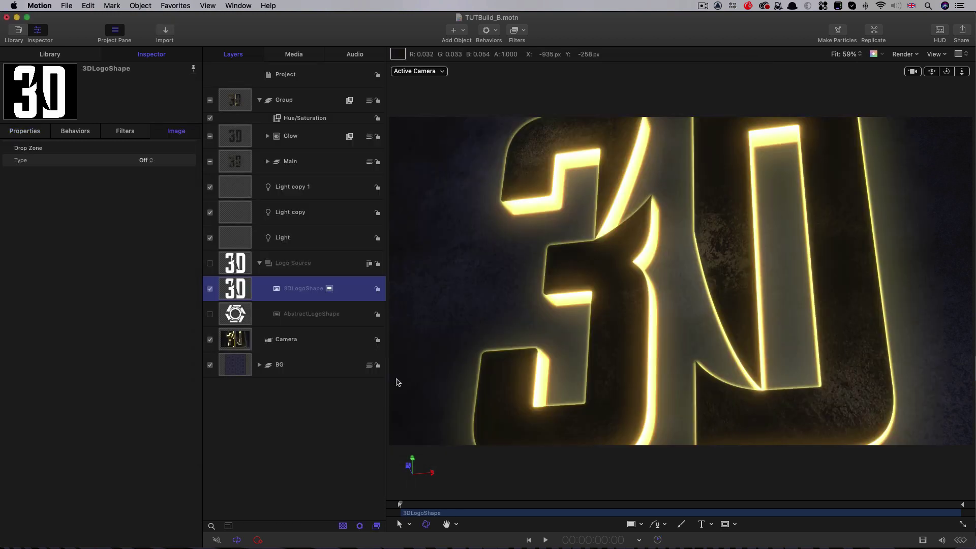
Set the Hue/Saturation filter's Hue to 180°
{"action": "left_click", "coordinate": [302, 119]}
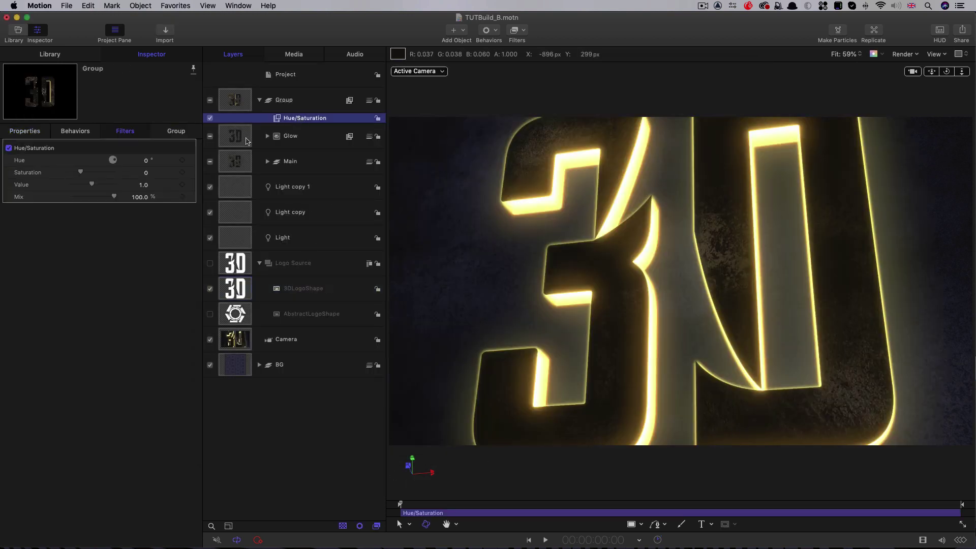
{"action": "left_click", "coordinate": [146, 161]}
{"action": "type", "text": "1"}
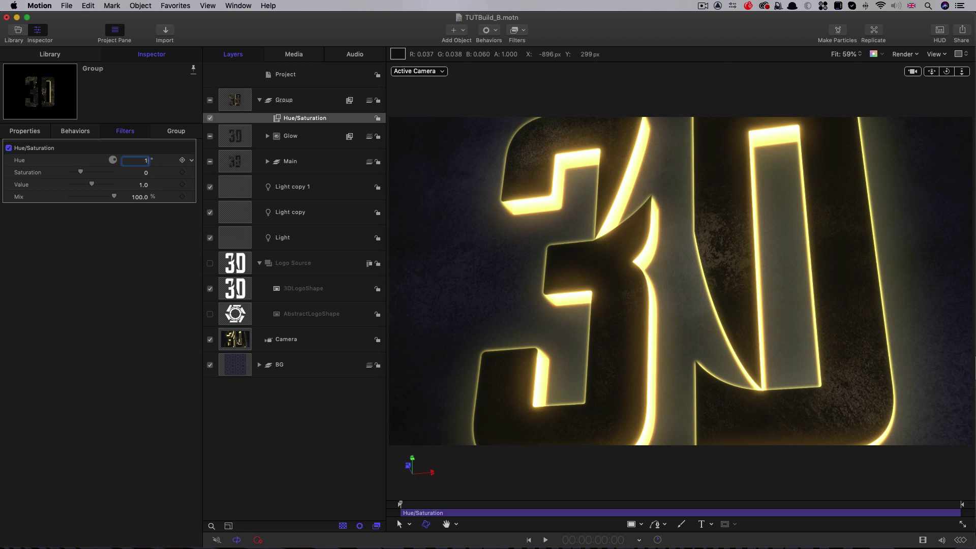
{"action": "type", "text": "80"}
{"action": "key", "text": "Return"}
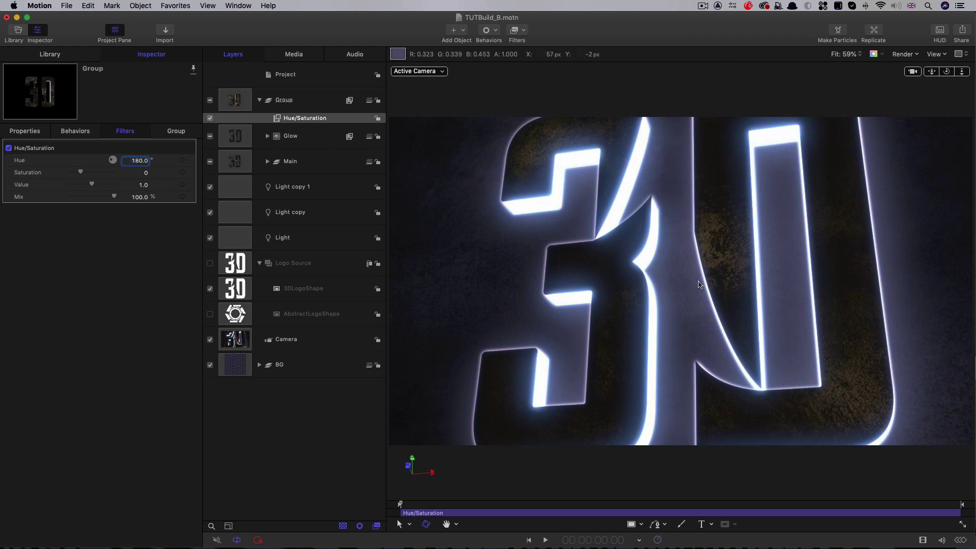
{"action": "left_click_drag", "start_coordinate": [944, 73], "coordinate": [948, 74]}
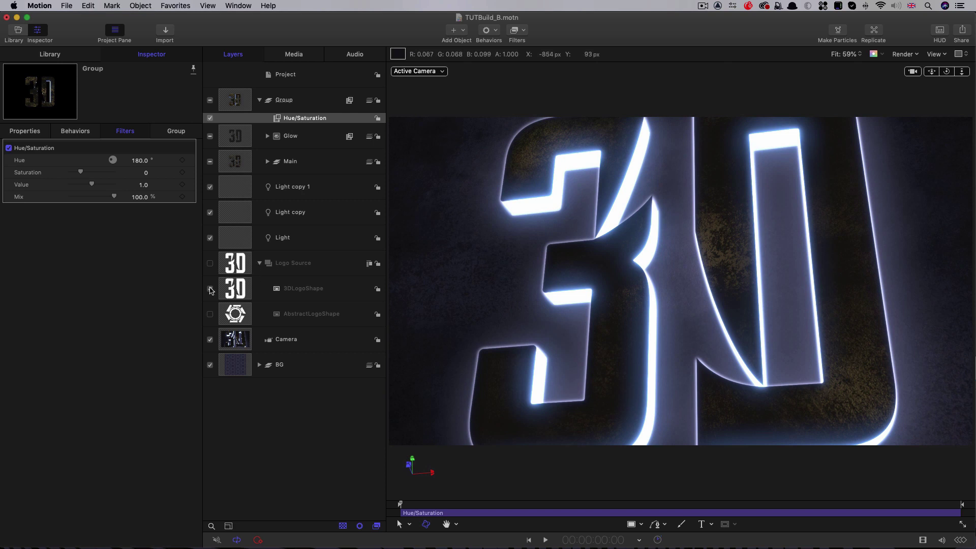
Add a '3D' text layer in Logo Source with size 1200 and baseline -400
{"action": "left_click", "coordinate": [237, 263]}
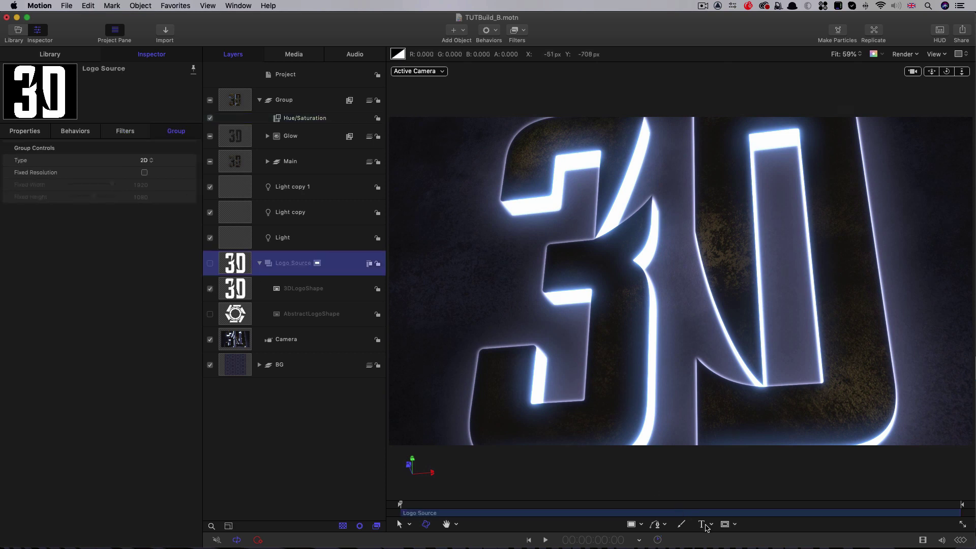
{"action": "left_click", "coordinate": [601, 249]}
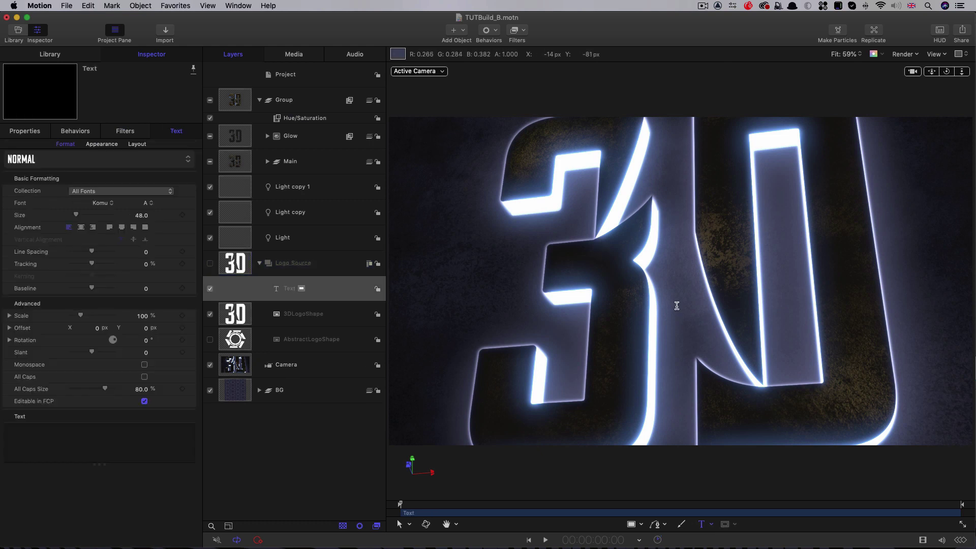
{"action": "type", "text": "3D"}
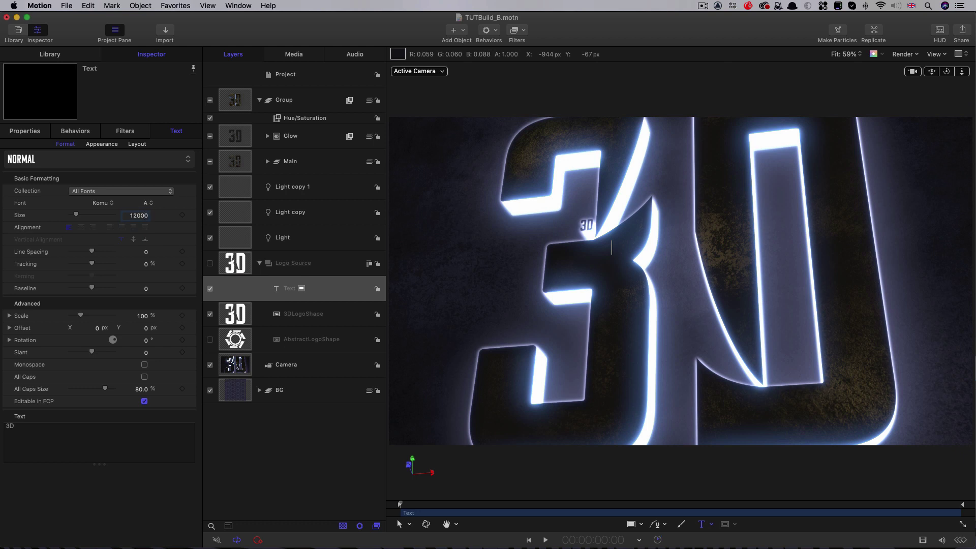
{"action": "key", "text": "Tab"}
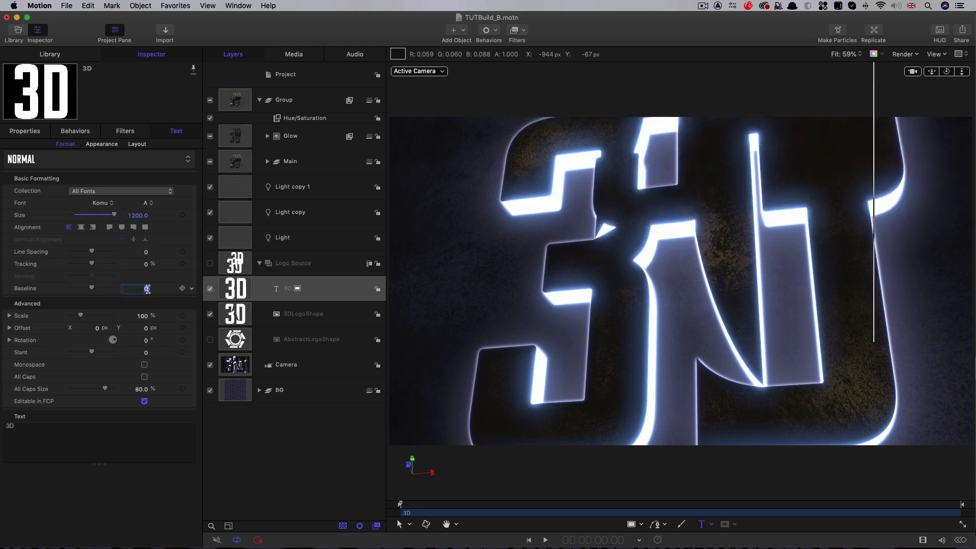
{"action": "key", "text": "Return"}
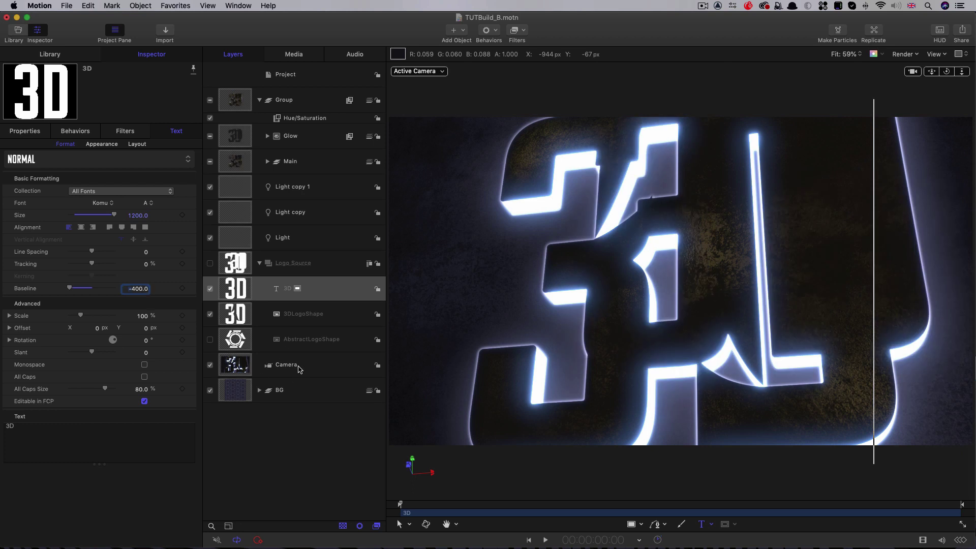
Hide the 3DLogoShape image layer and undo an accidental camera dolly
{"action": "left_click", "coordinate": [210, 315]}
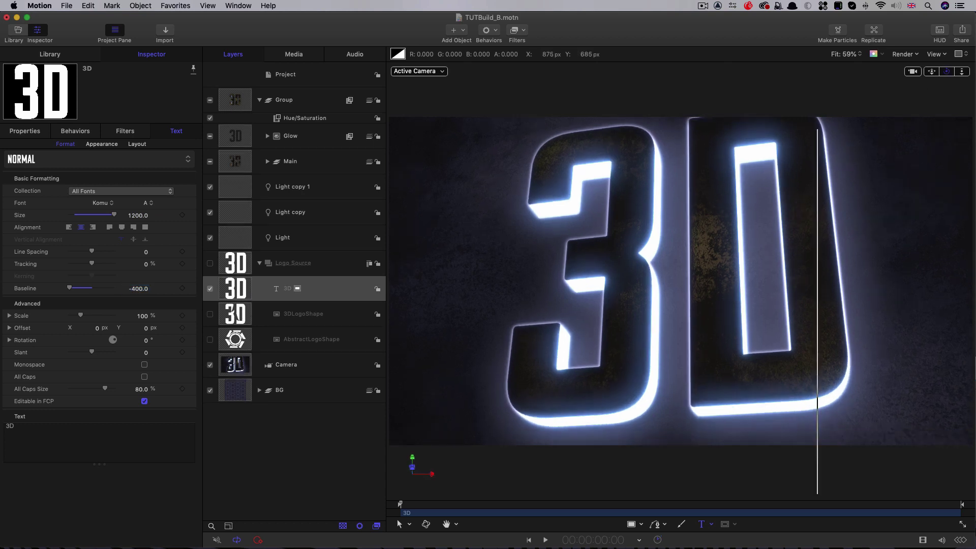
{"action": "left_click_drag", "start_coordinate": [946, 71], "coordinate": [947, 72]}
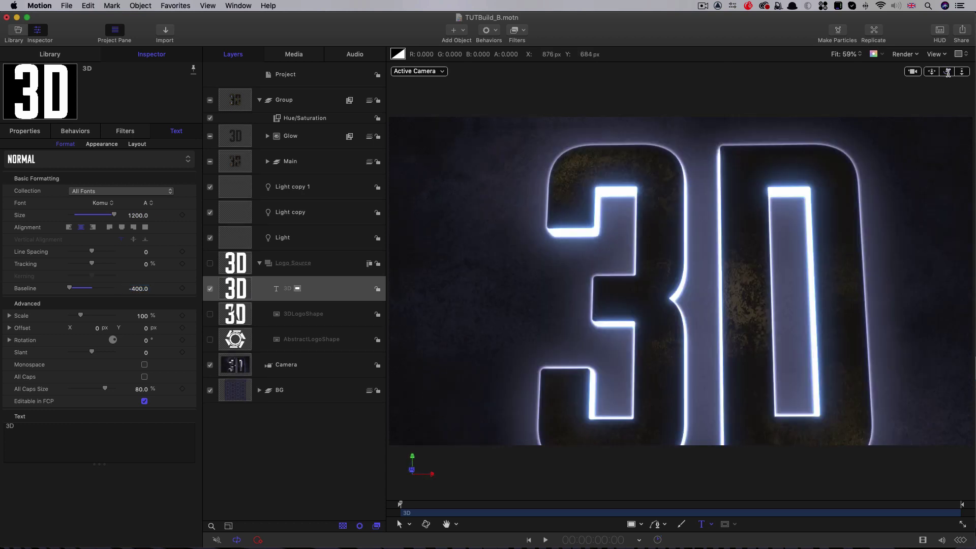
{"action": "key", "text": "super+z"}
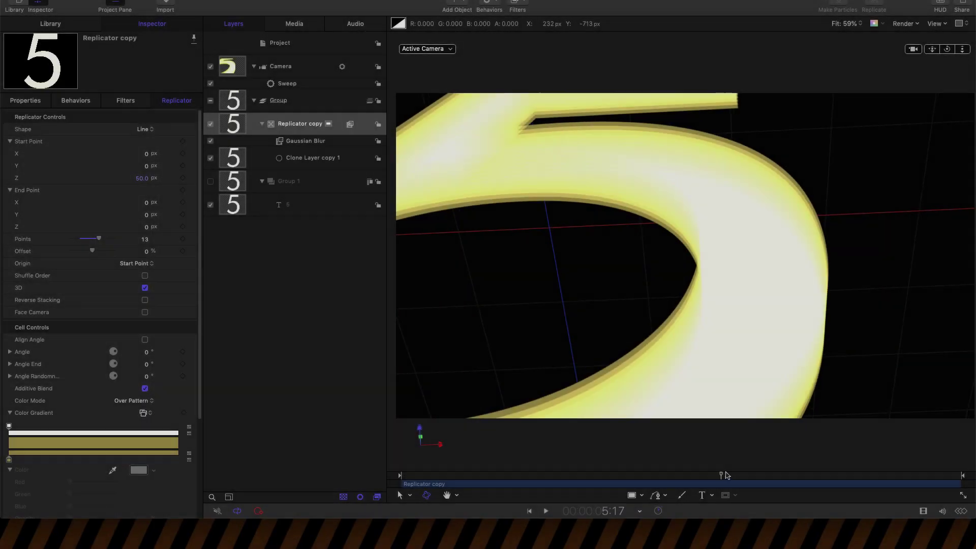
Scrub the playhead forward to around the six-second mark
{"action": "left_click_drag", "start_coordinate": [726, 475], "coordinate": [793, 480]}
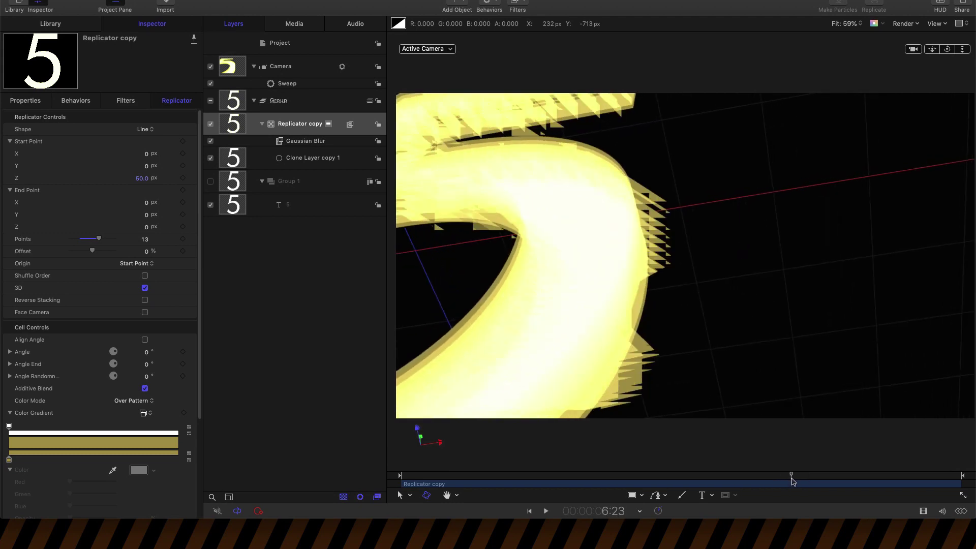